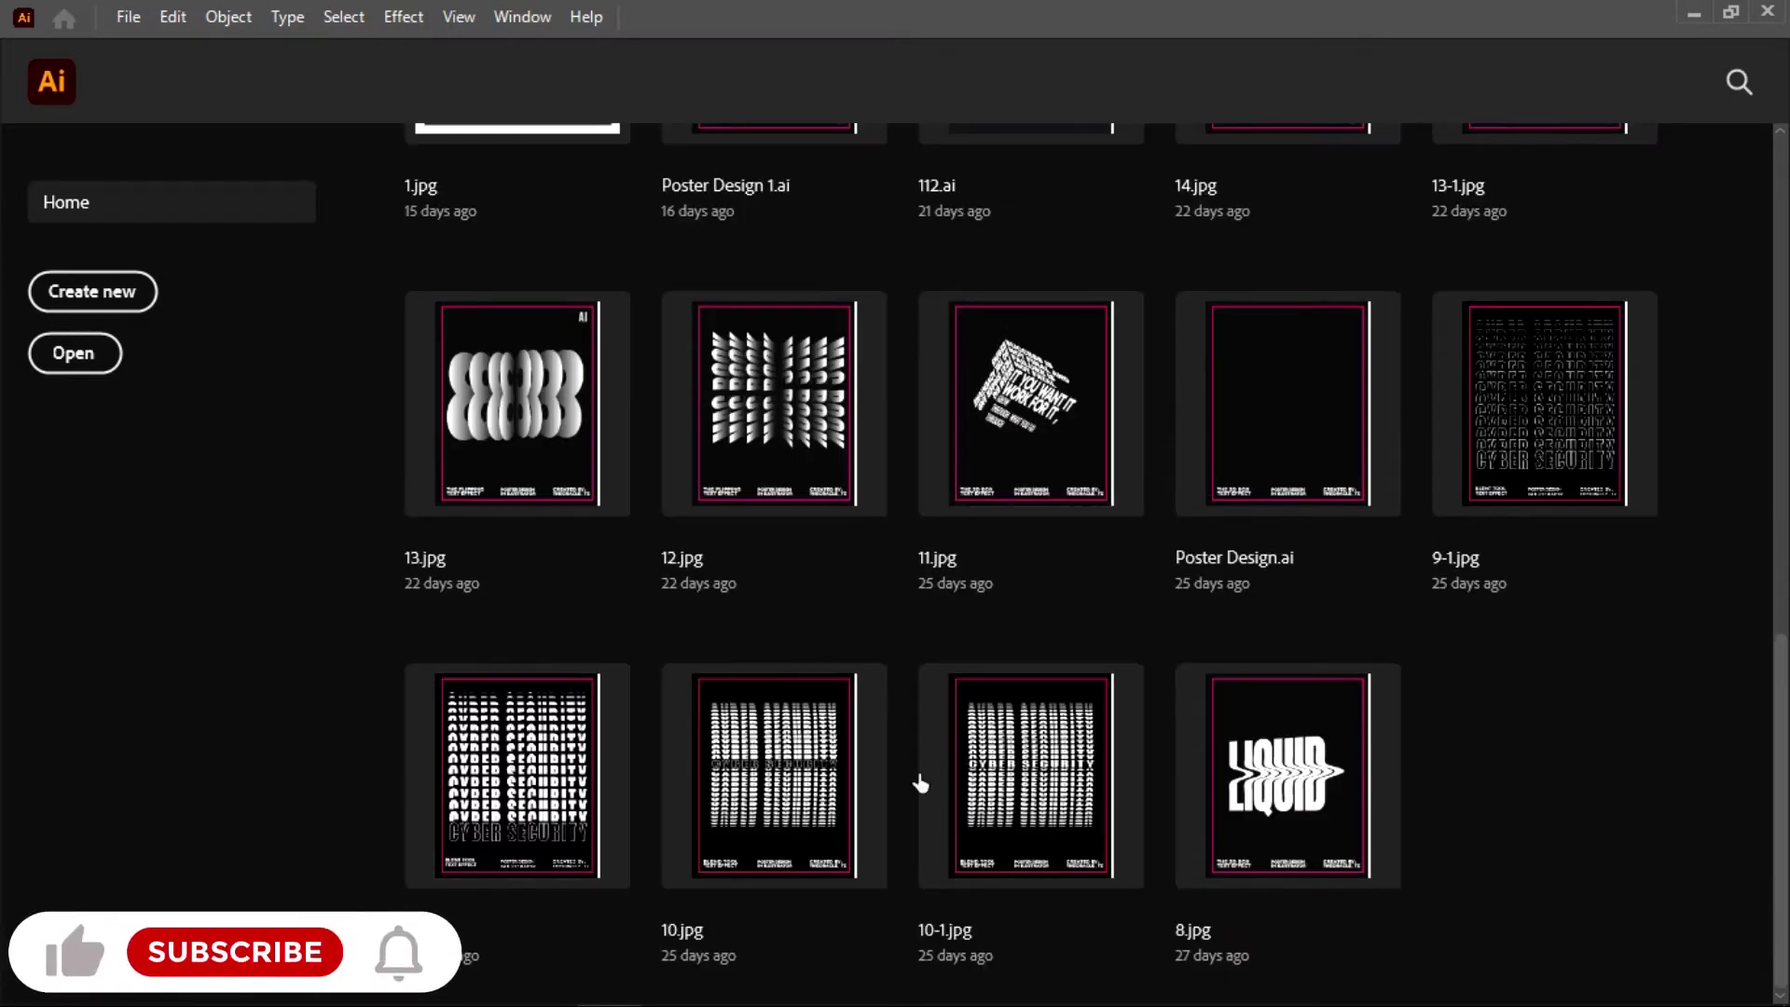
- Create a new portrait document with a 1080 x 1350 px artboard from the recent custom preset
scroll(755, 640, up, 9)
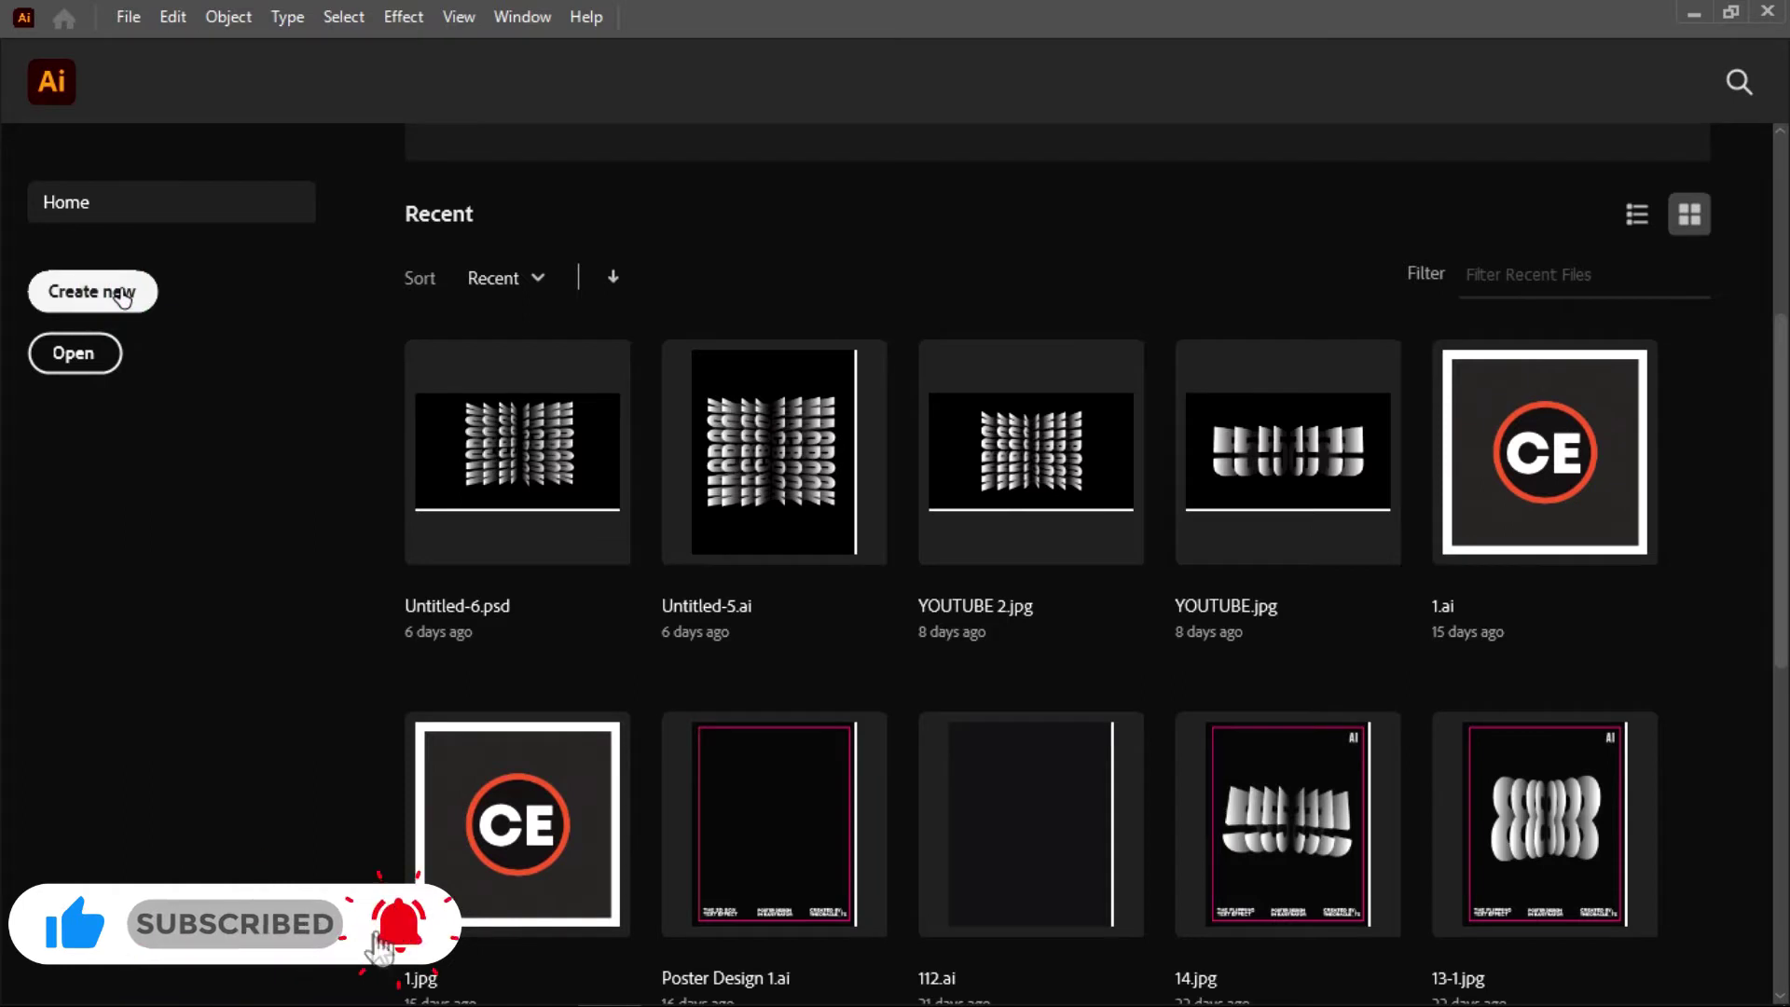
click(121, 294)
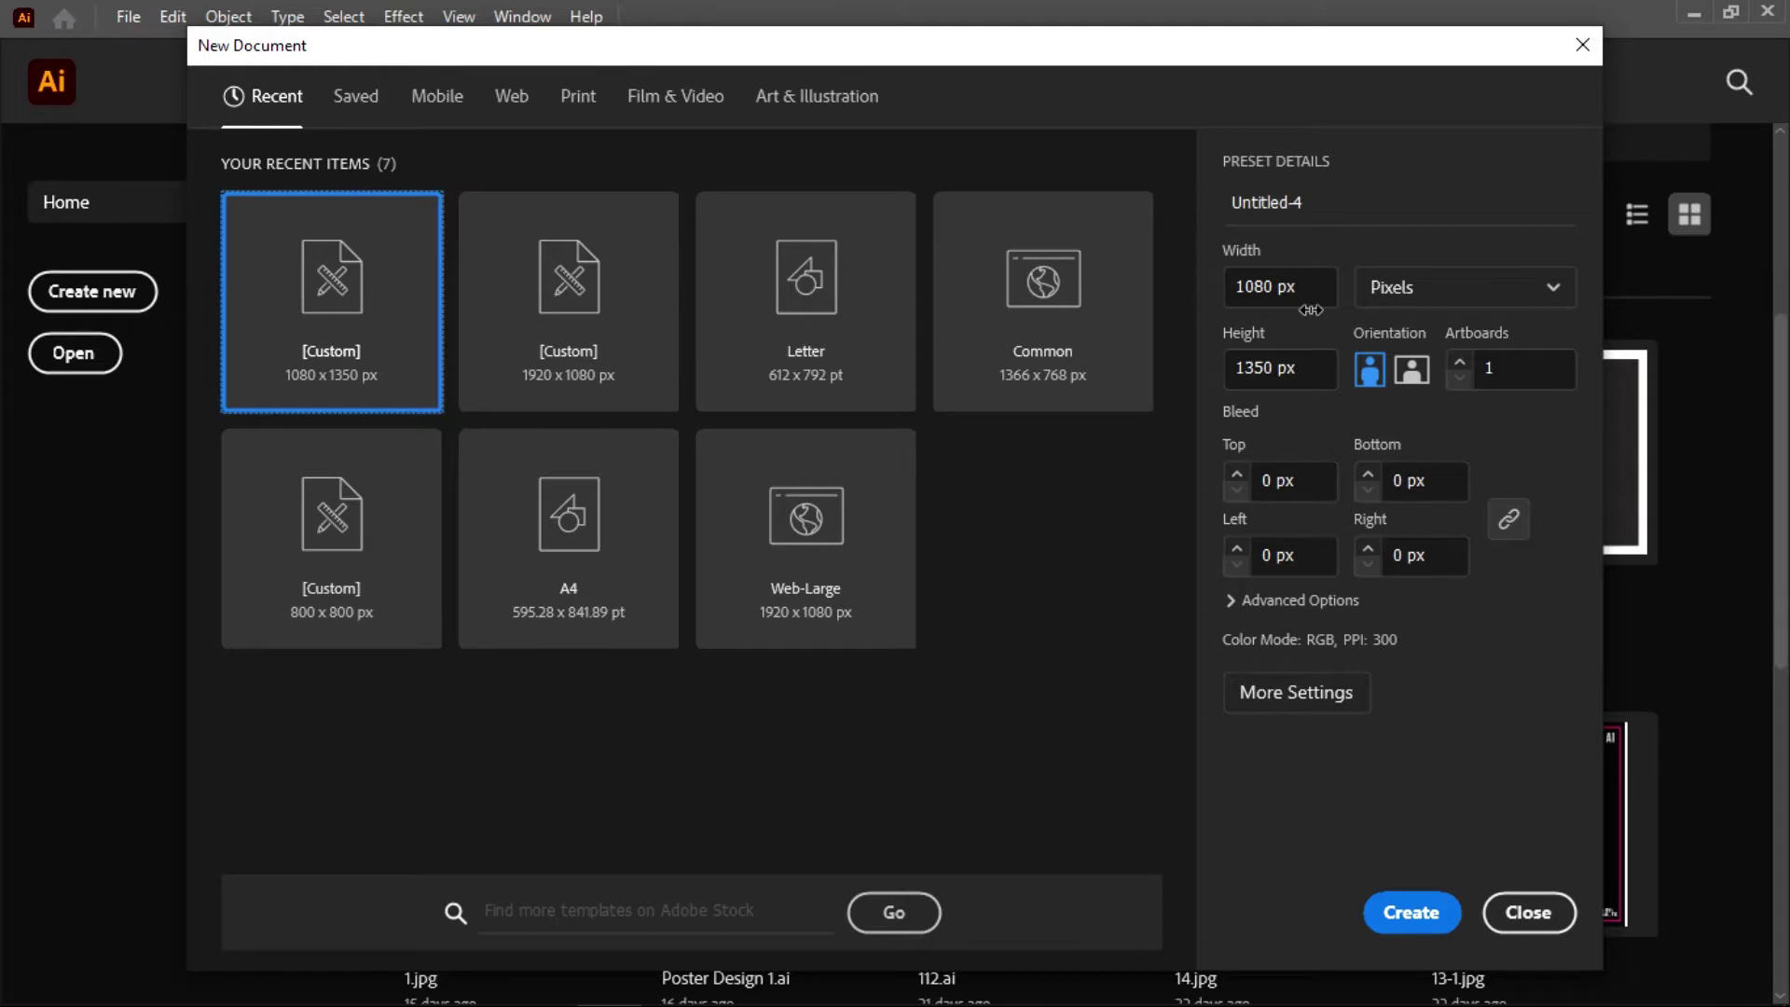
click(1410, 907)
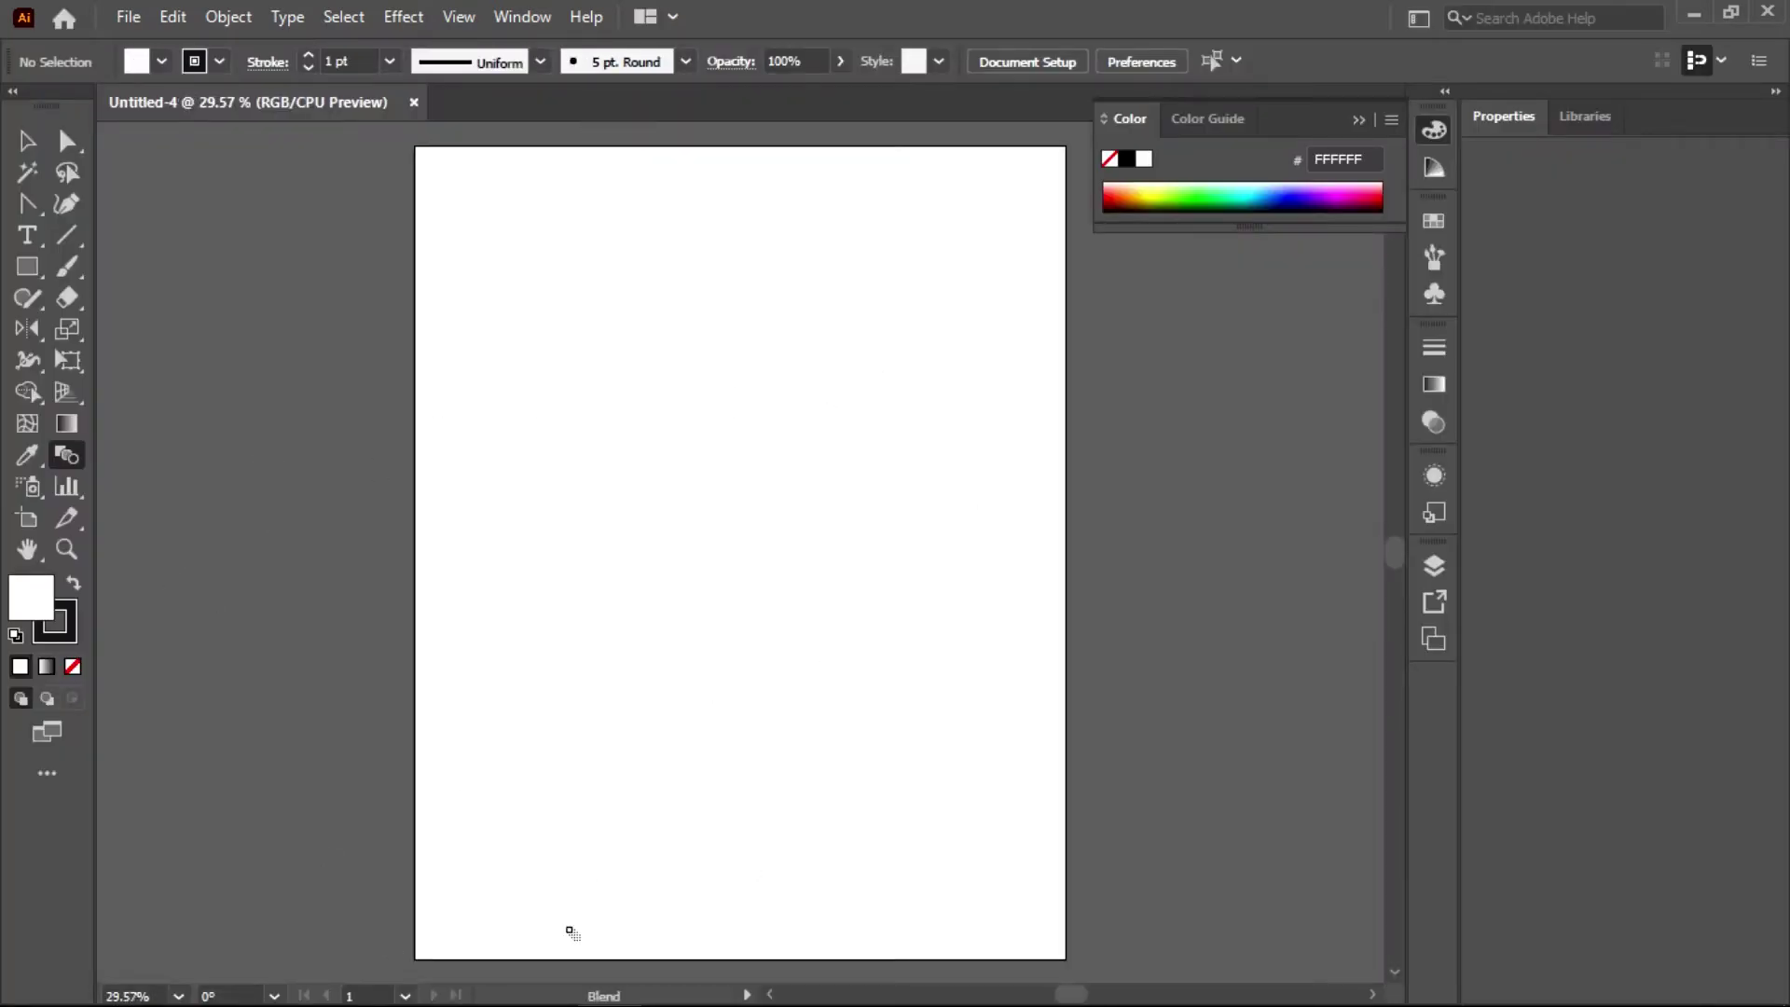
- Add the text "transform" on the empty canvas beside the artboard and scale it up to about 175 pt
drag(1072, 994, 1033, 995)
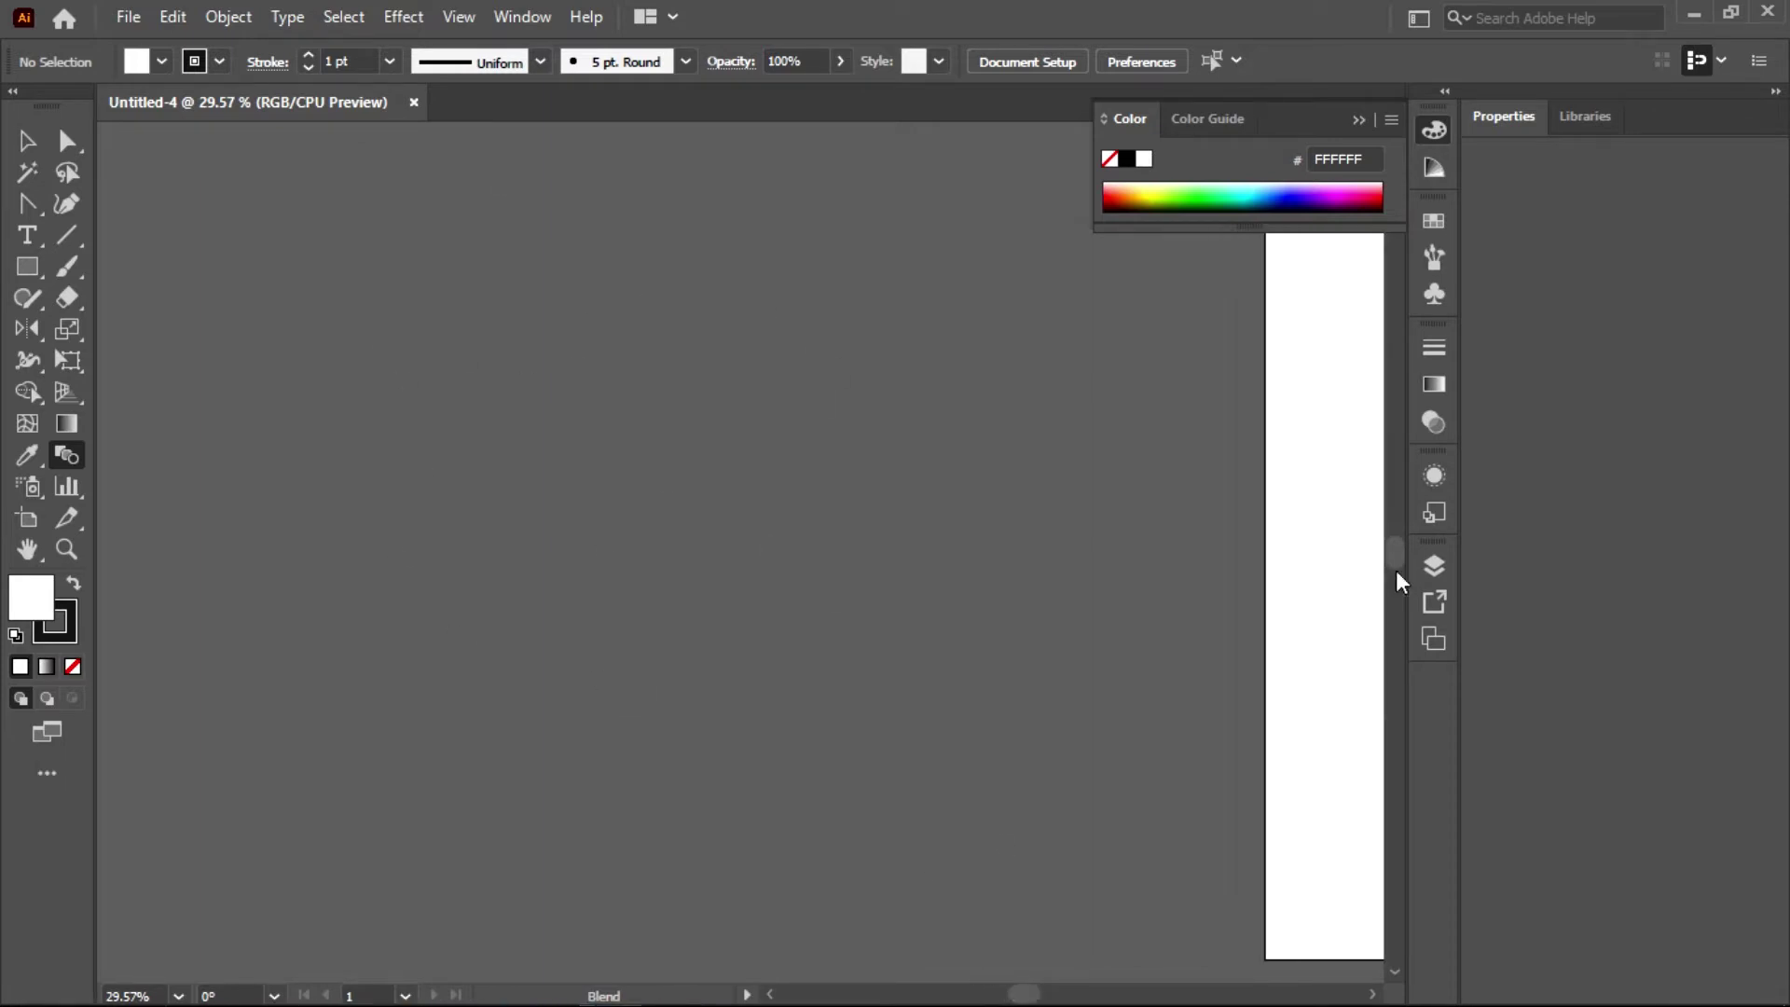
click(26, 142)
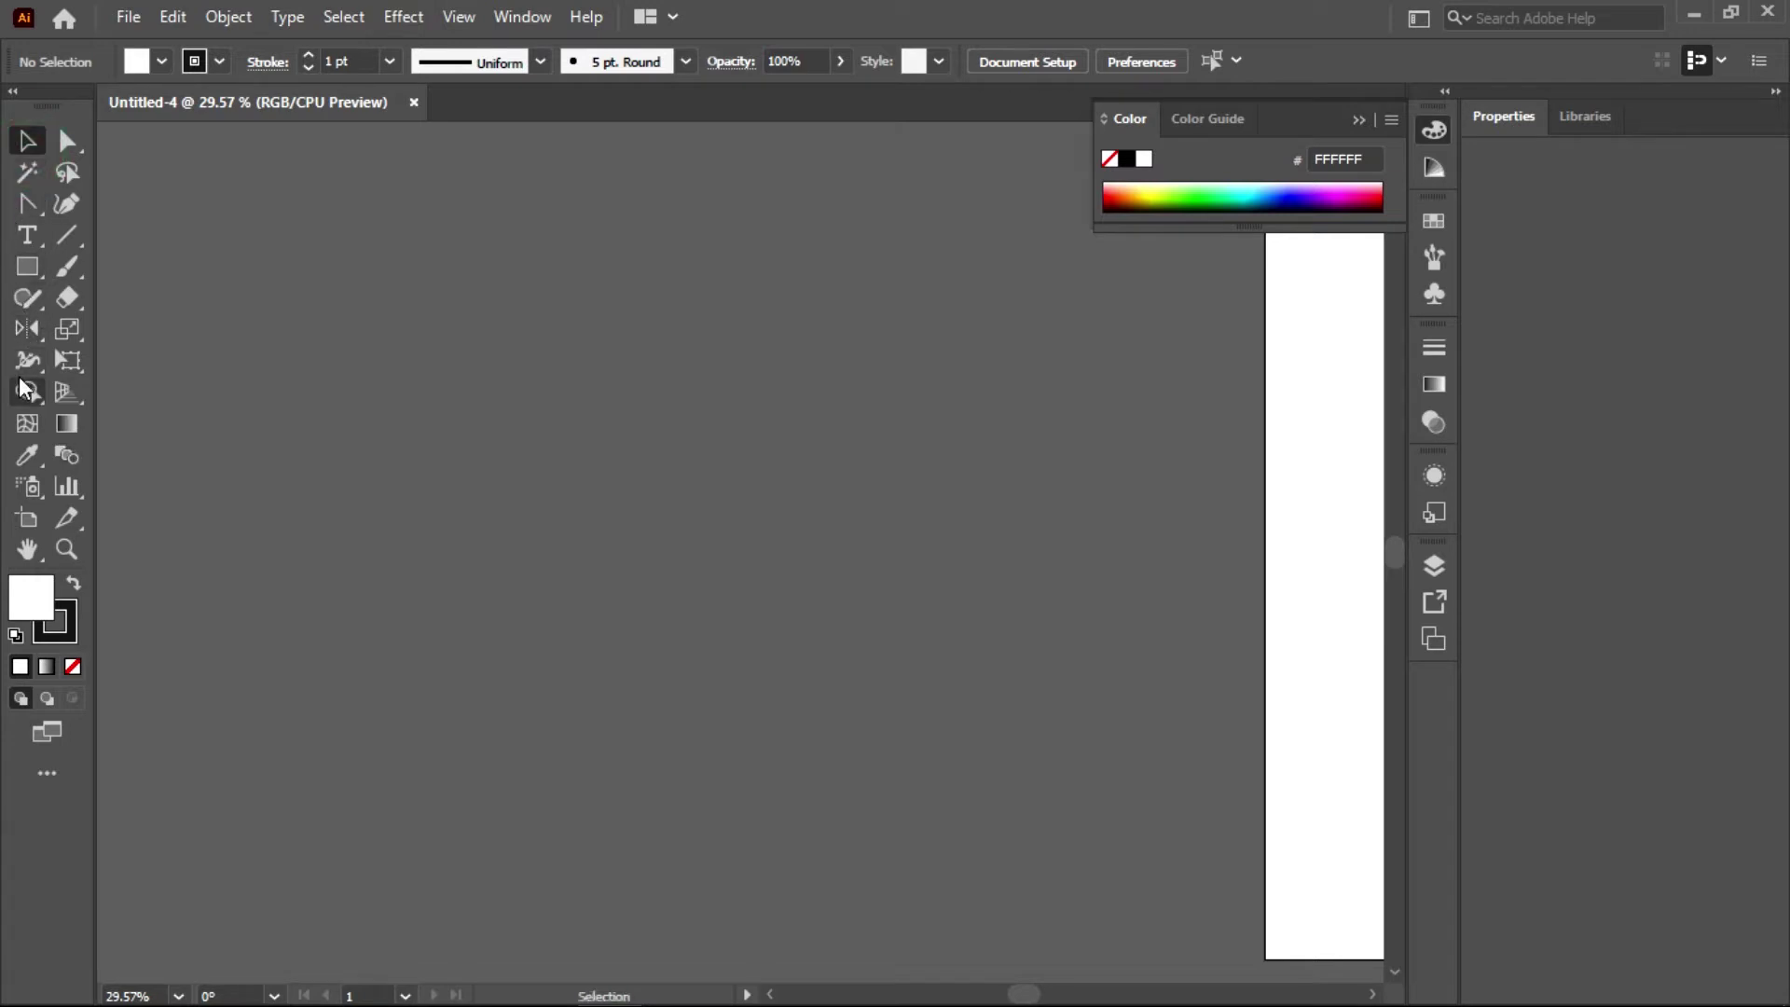
click(26, 235)
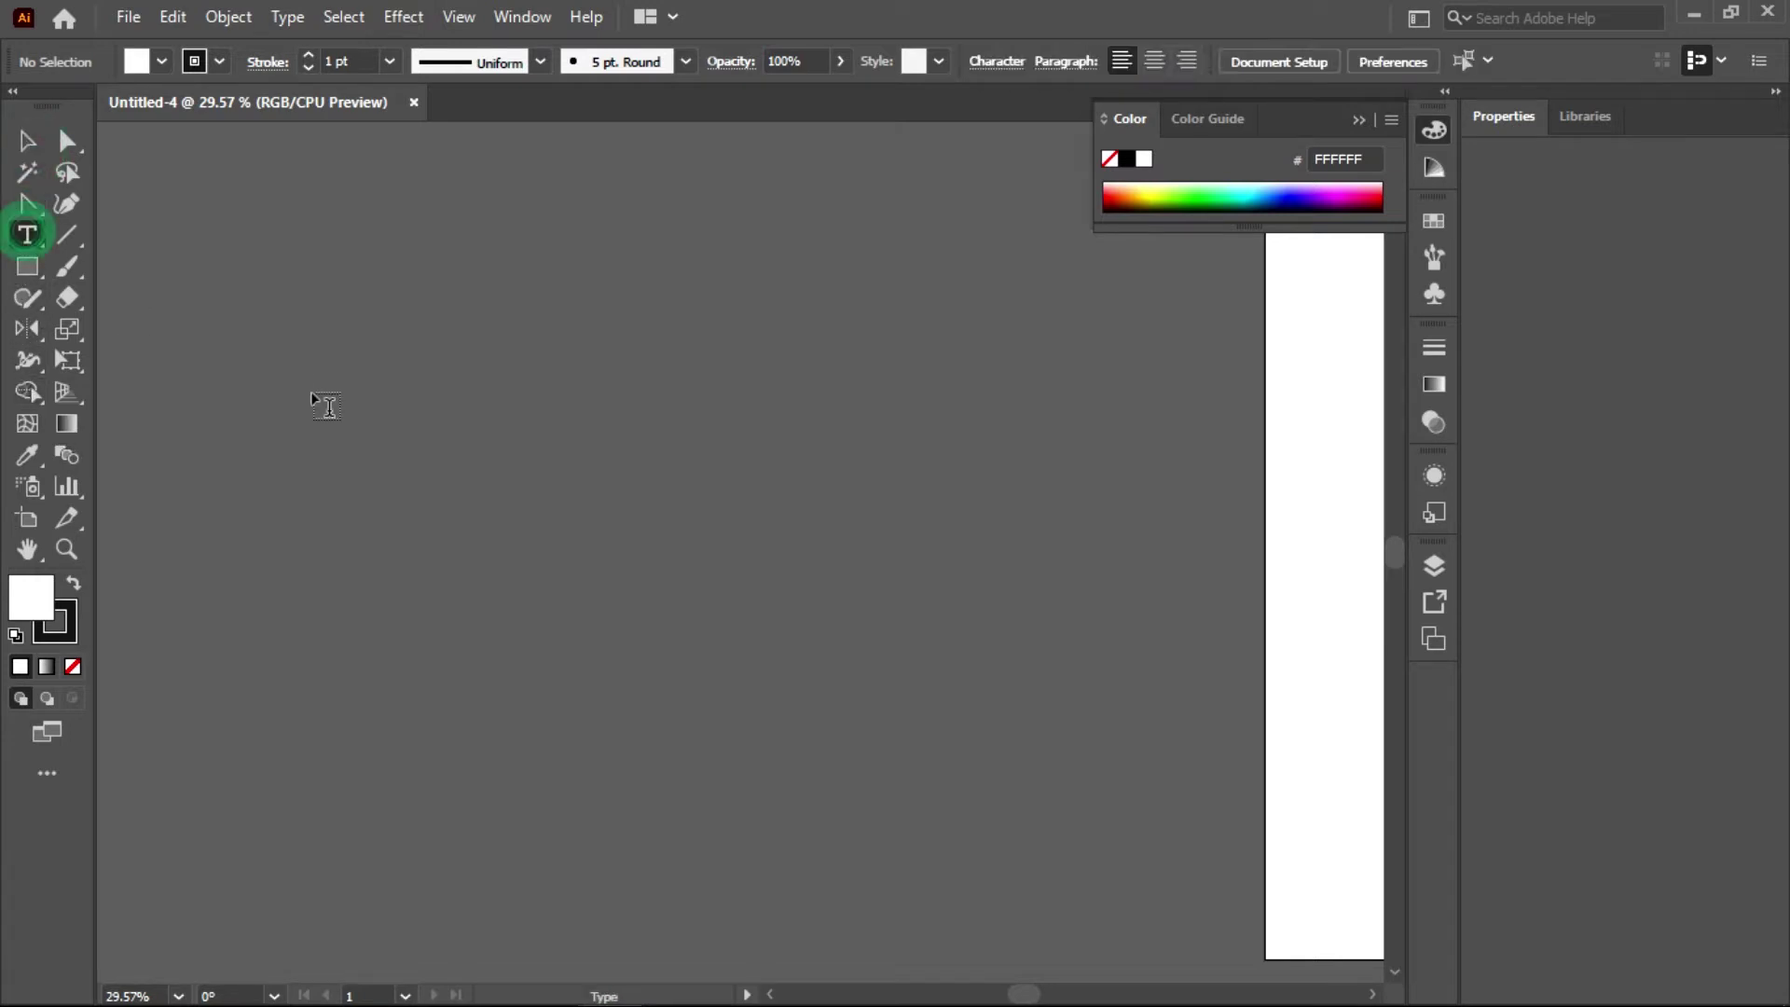
click(378, 453)
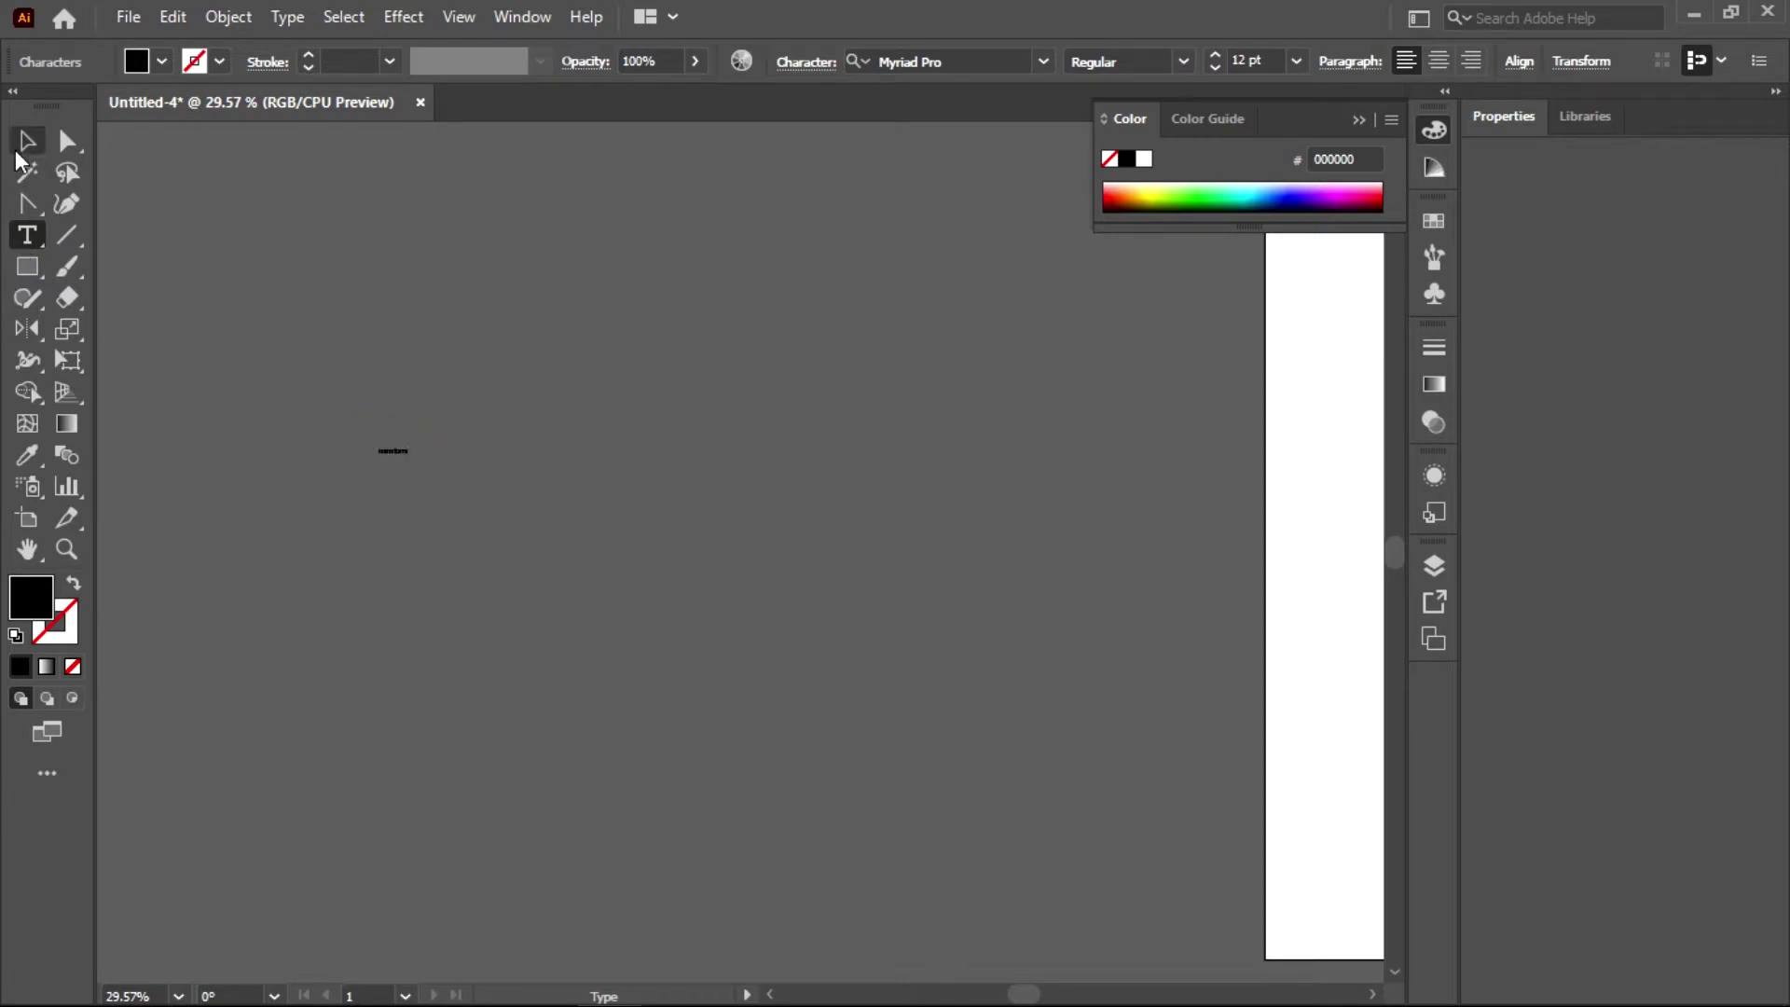
click(25, 142)
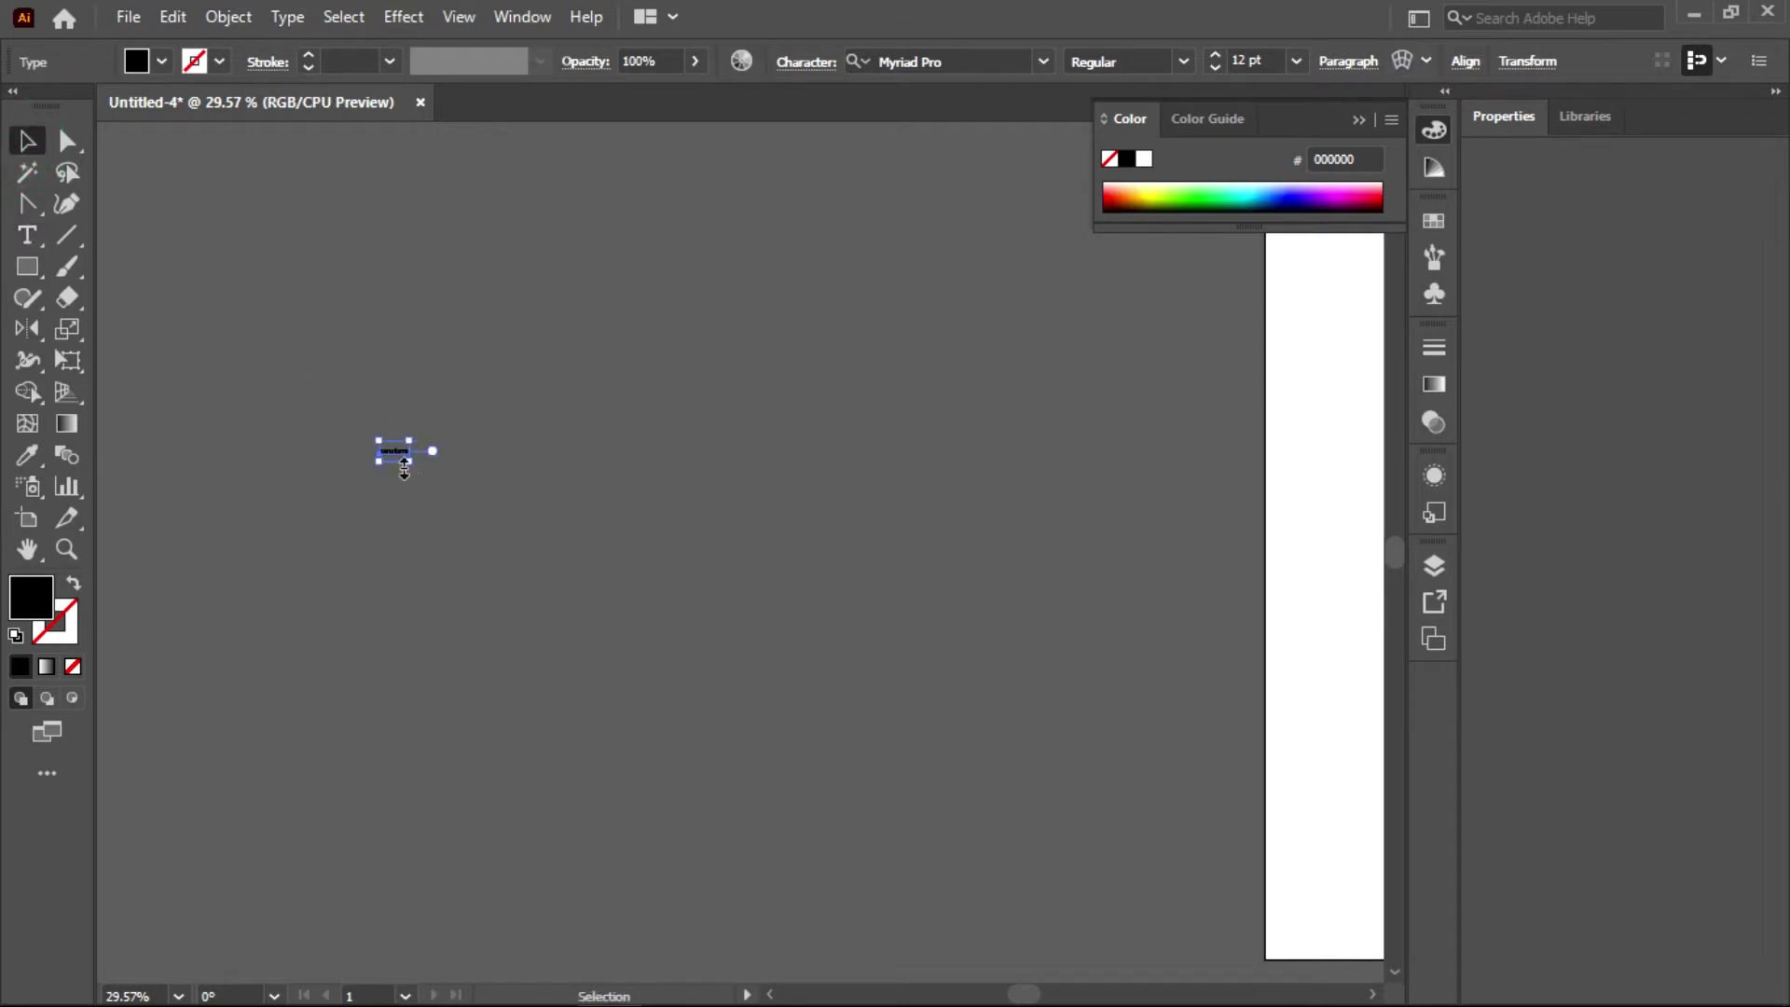
drag(403, 463, 723, 727)
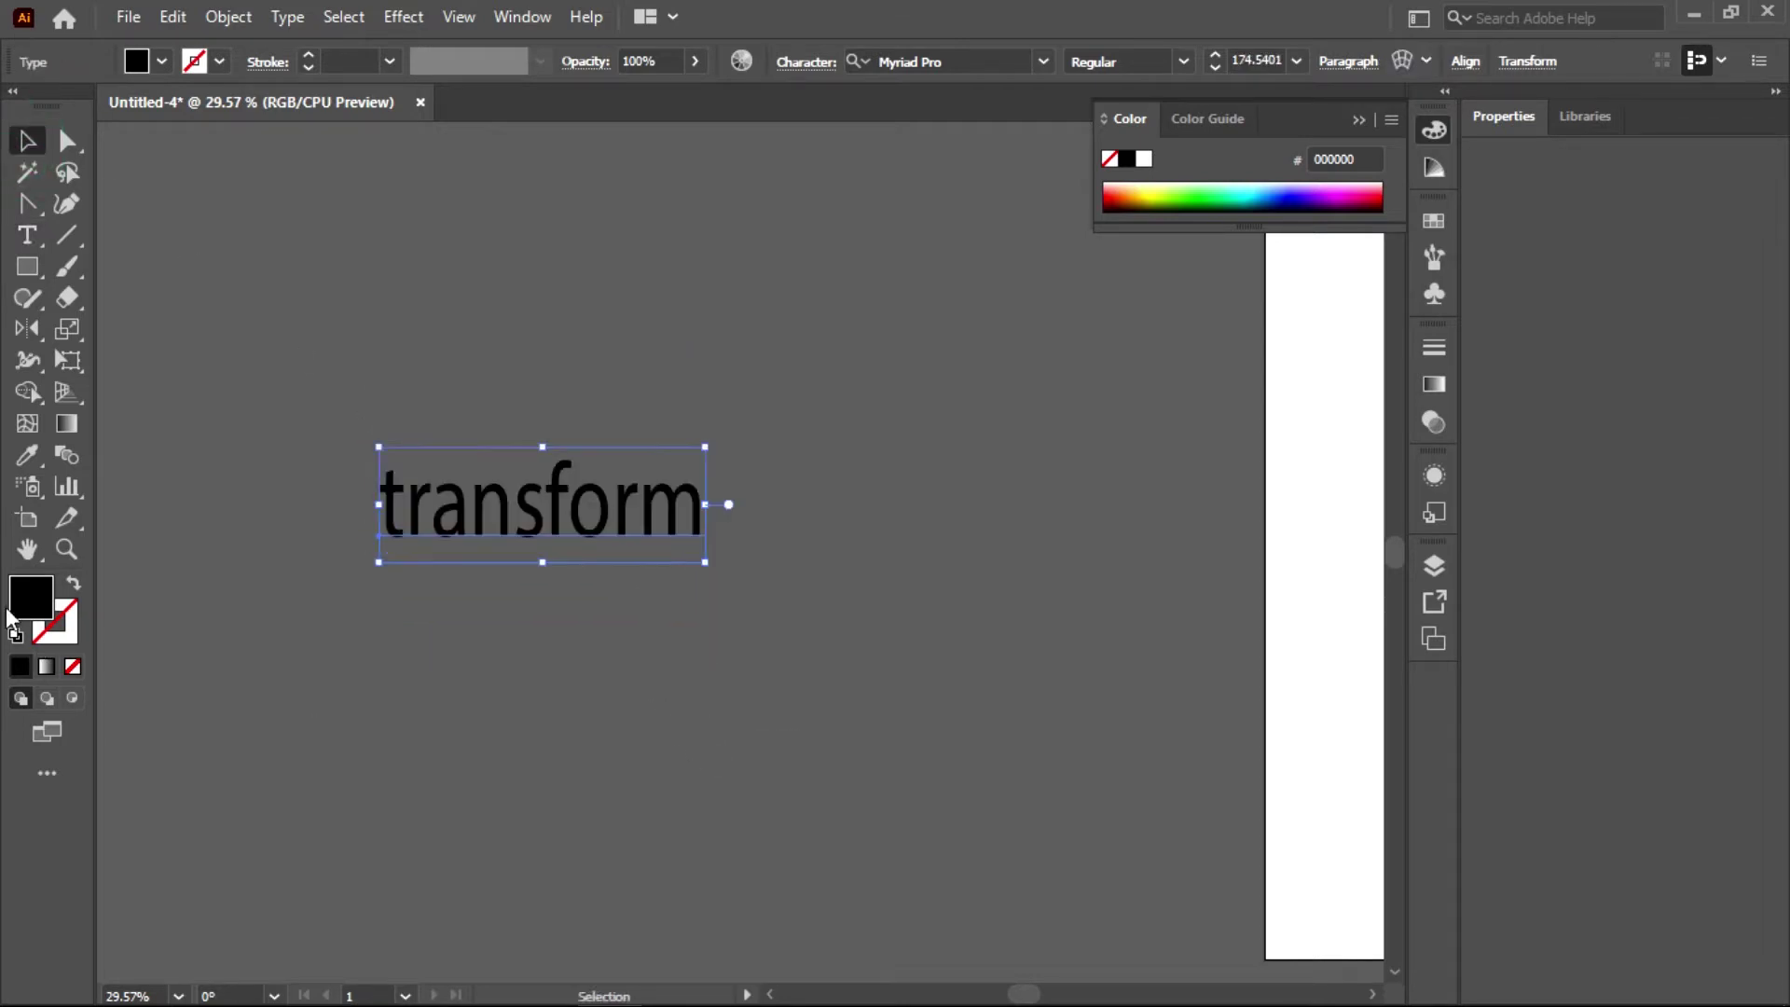
- Change the text's fill colour to near-white F9F9F9
double_click(30, 592)
click(1103, 311)
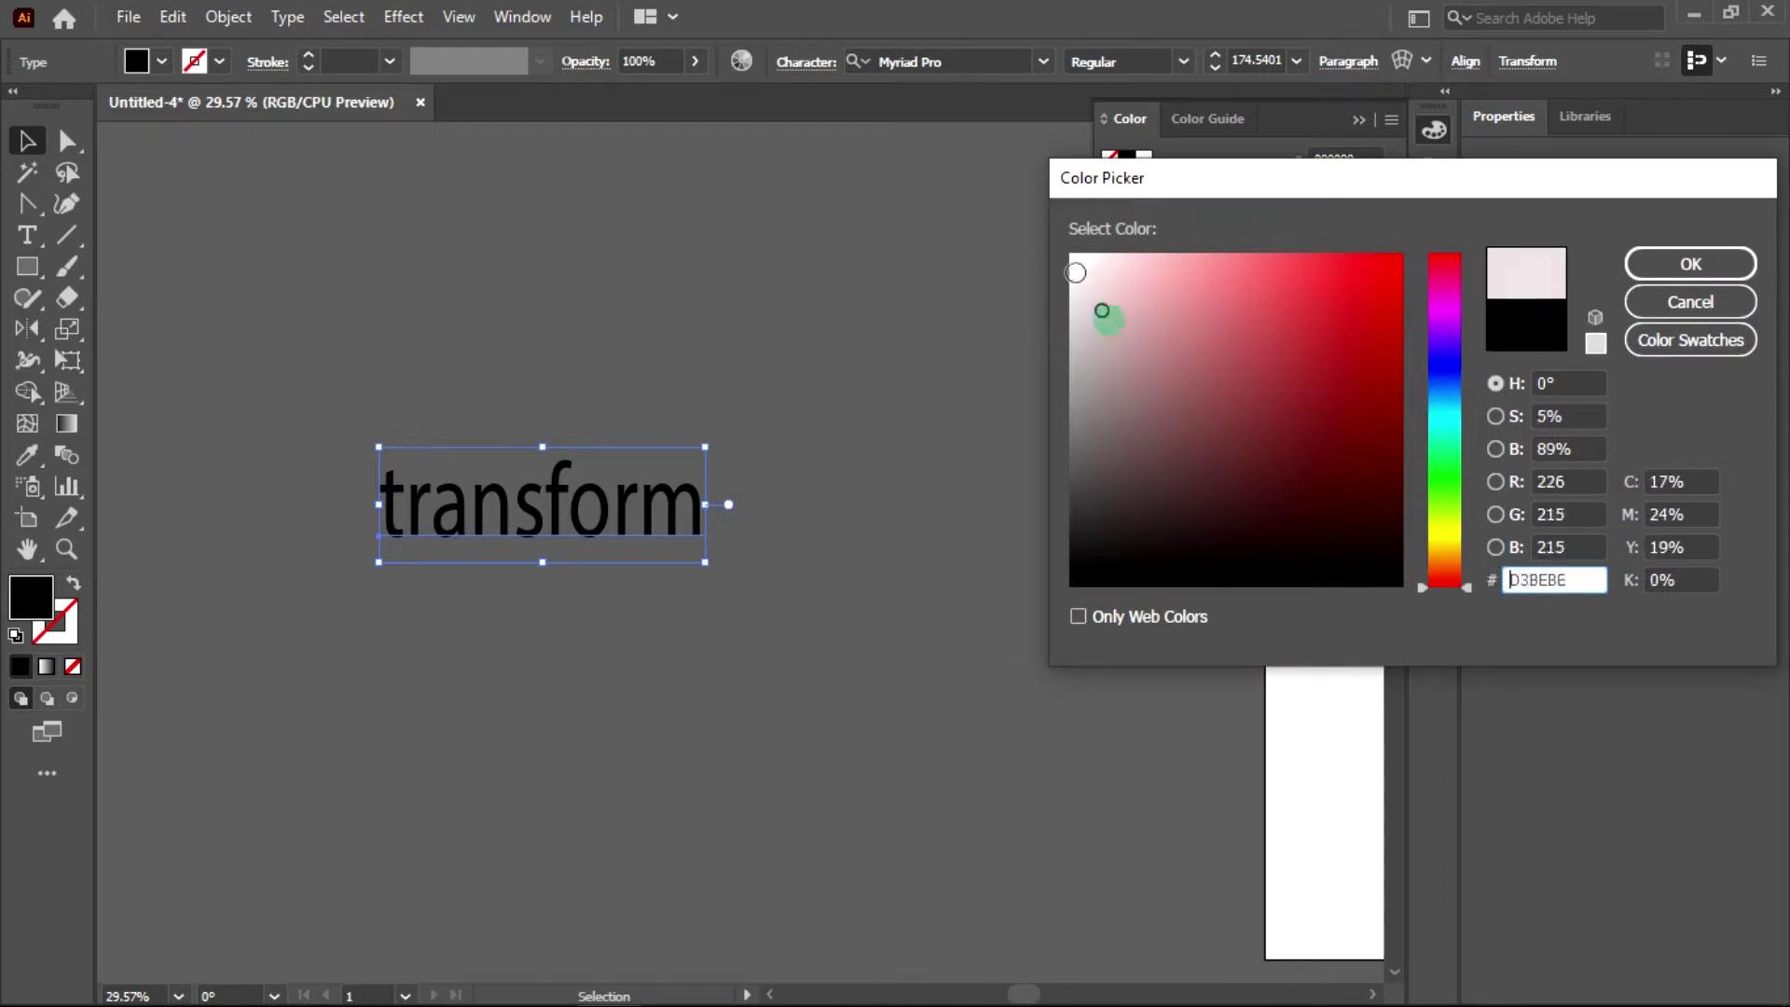
drag(1102, 310, 1065, 258)
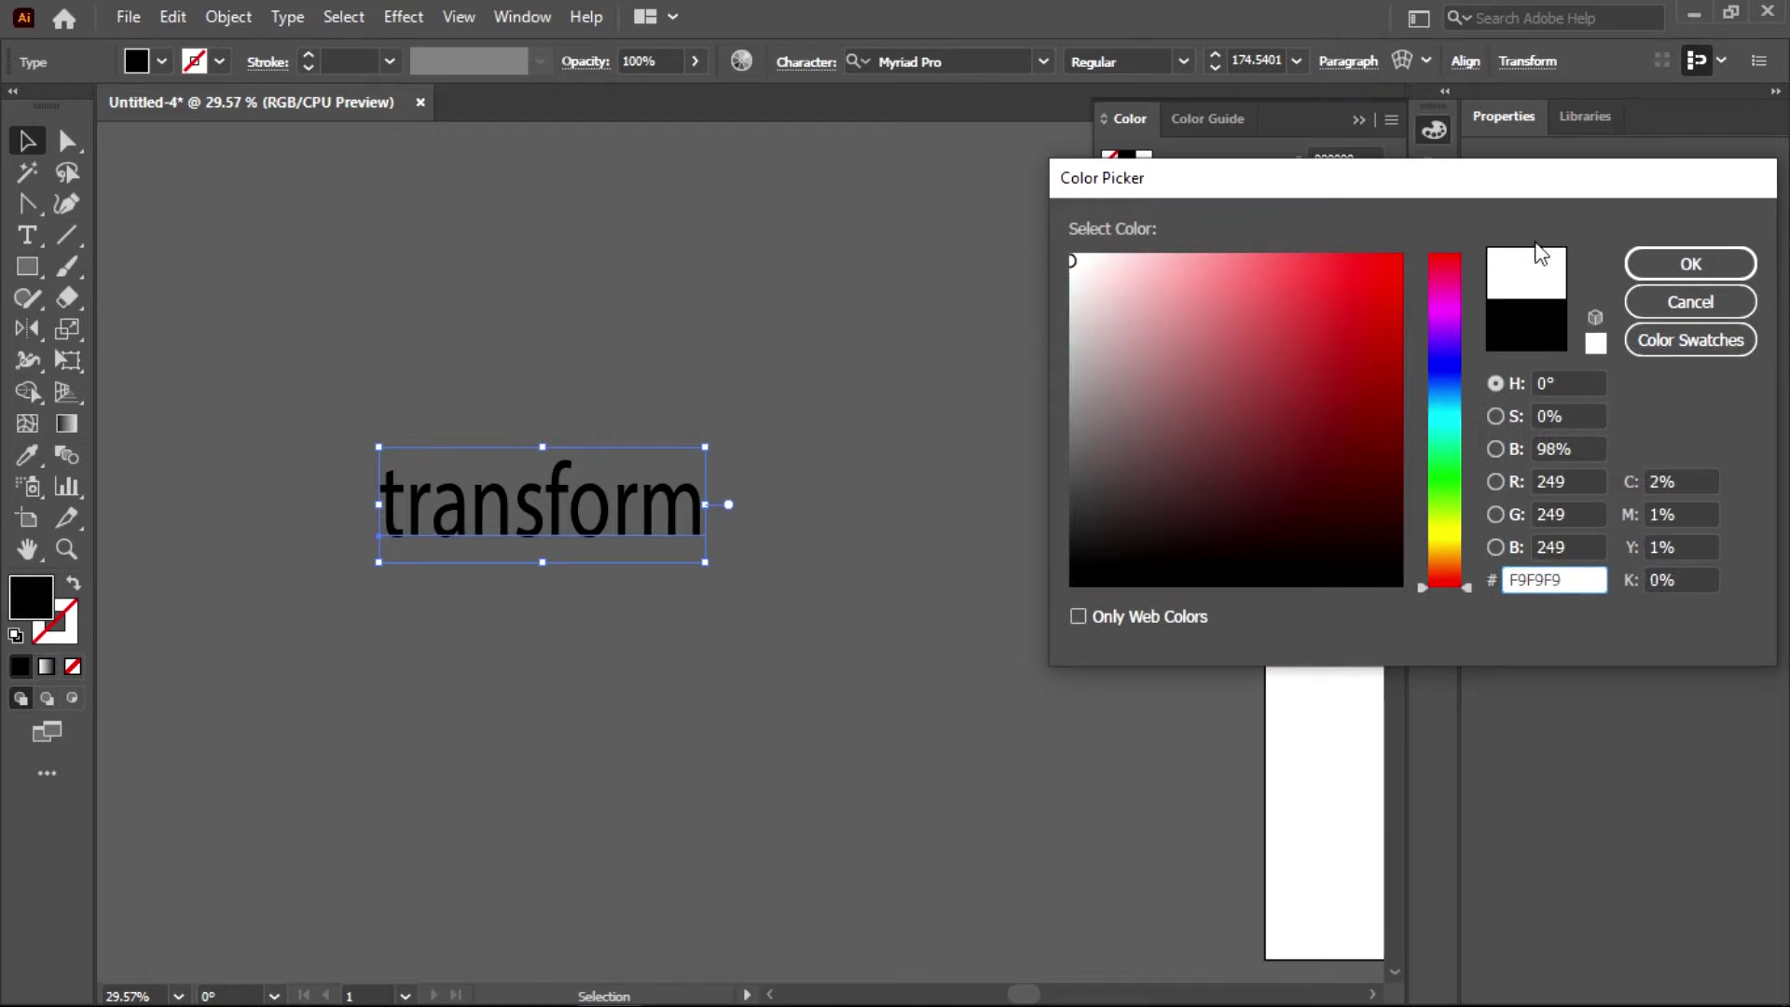
click(1650, 265)
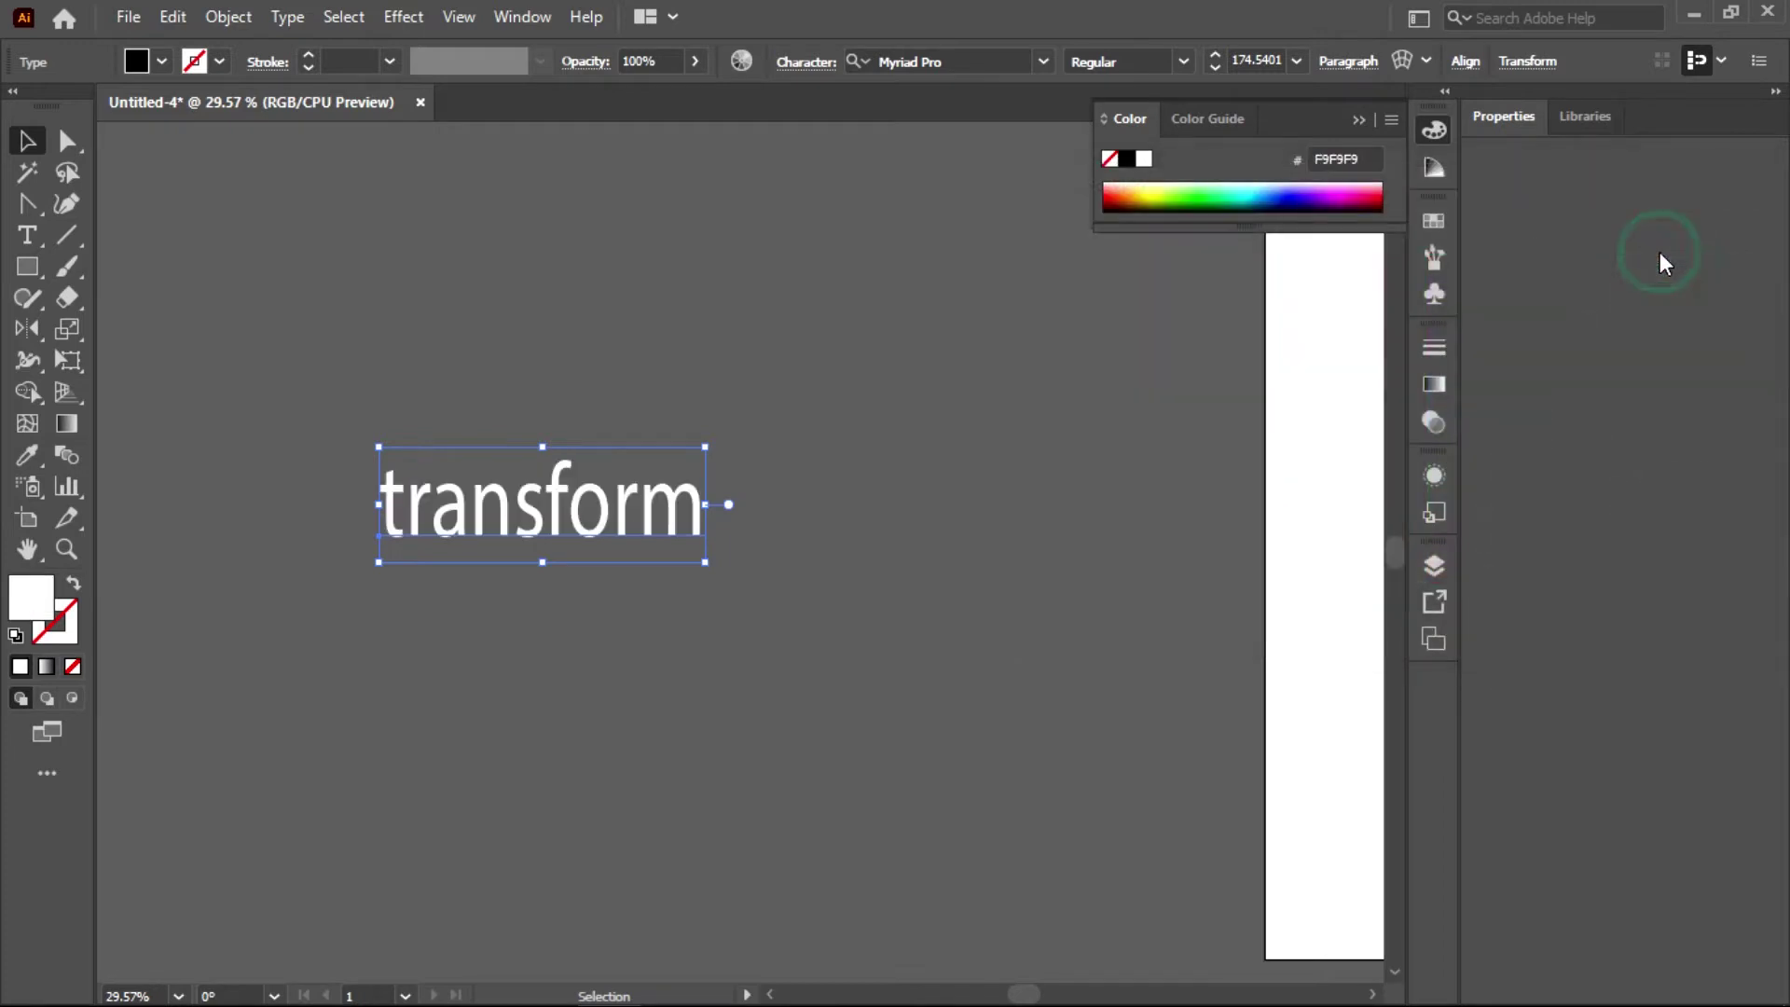
- Format the text in All Caps and set its font to Impact
click(827, 60)
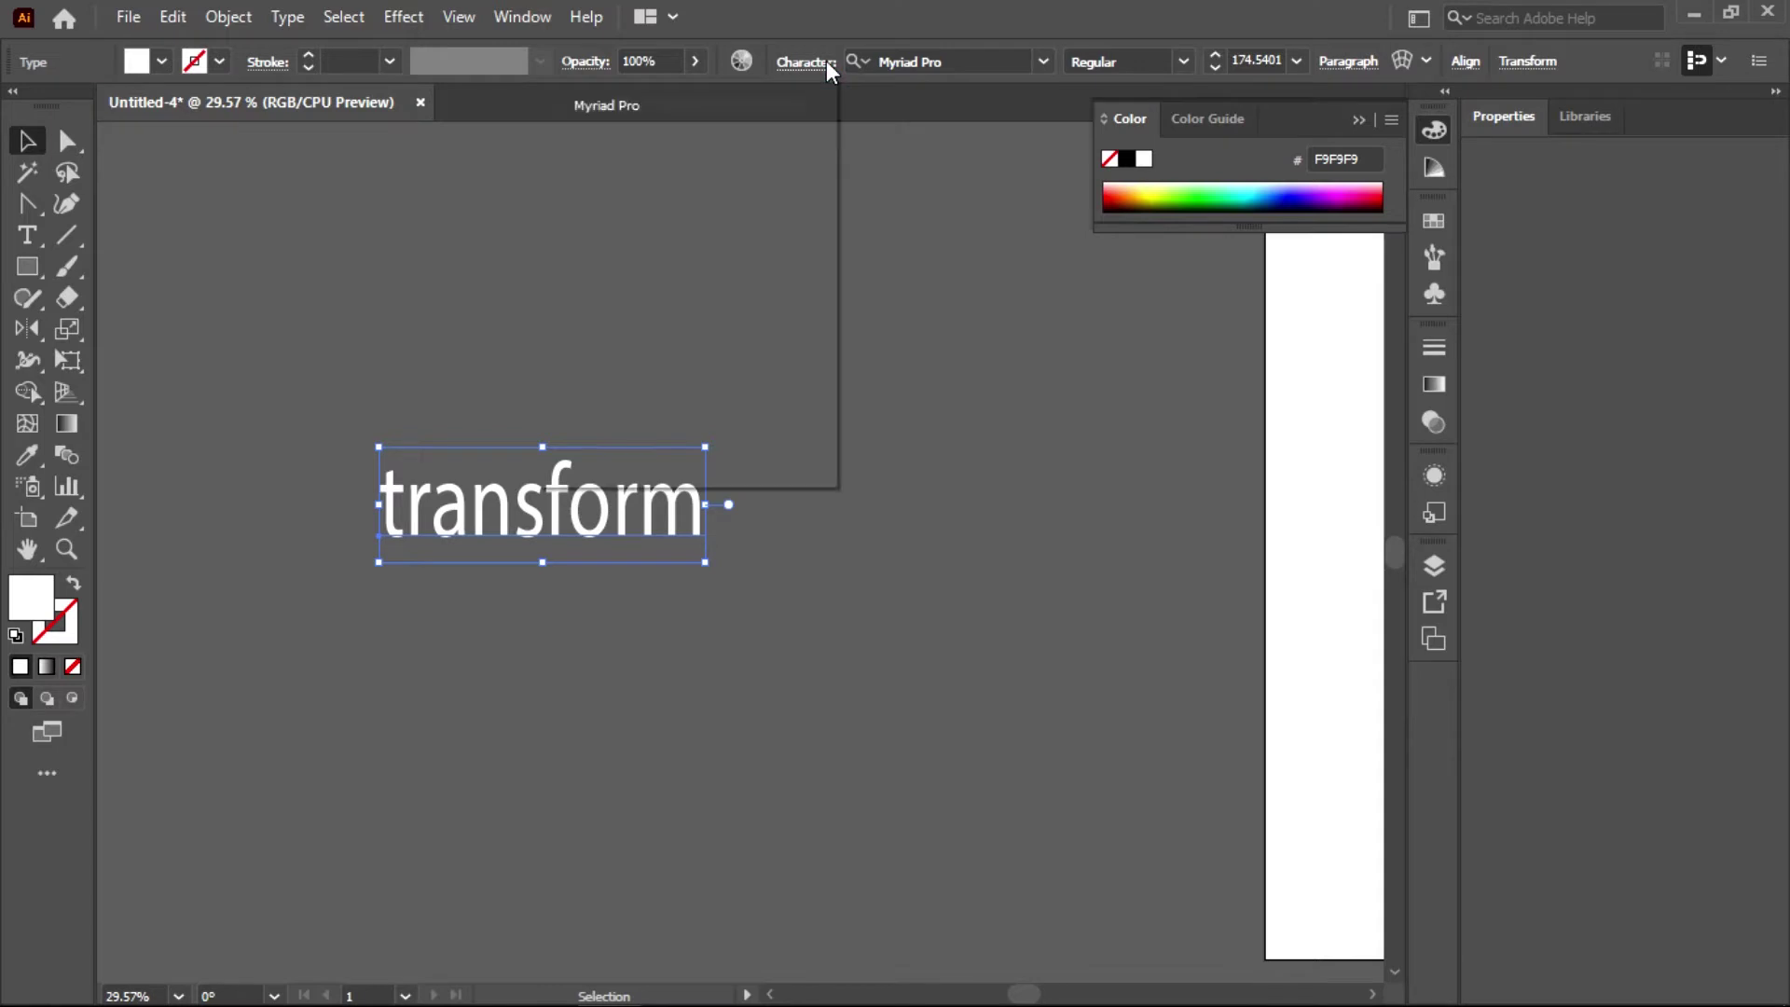
click(557, 335)
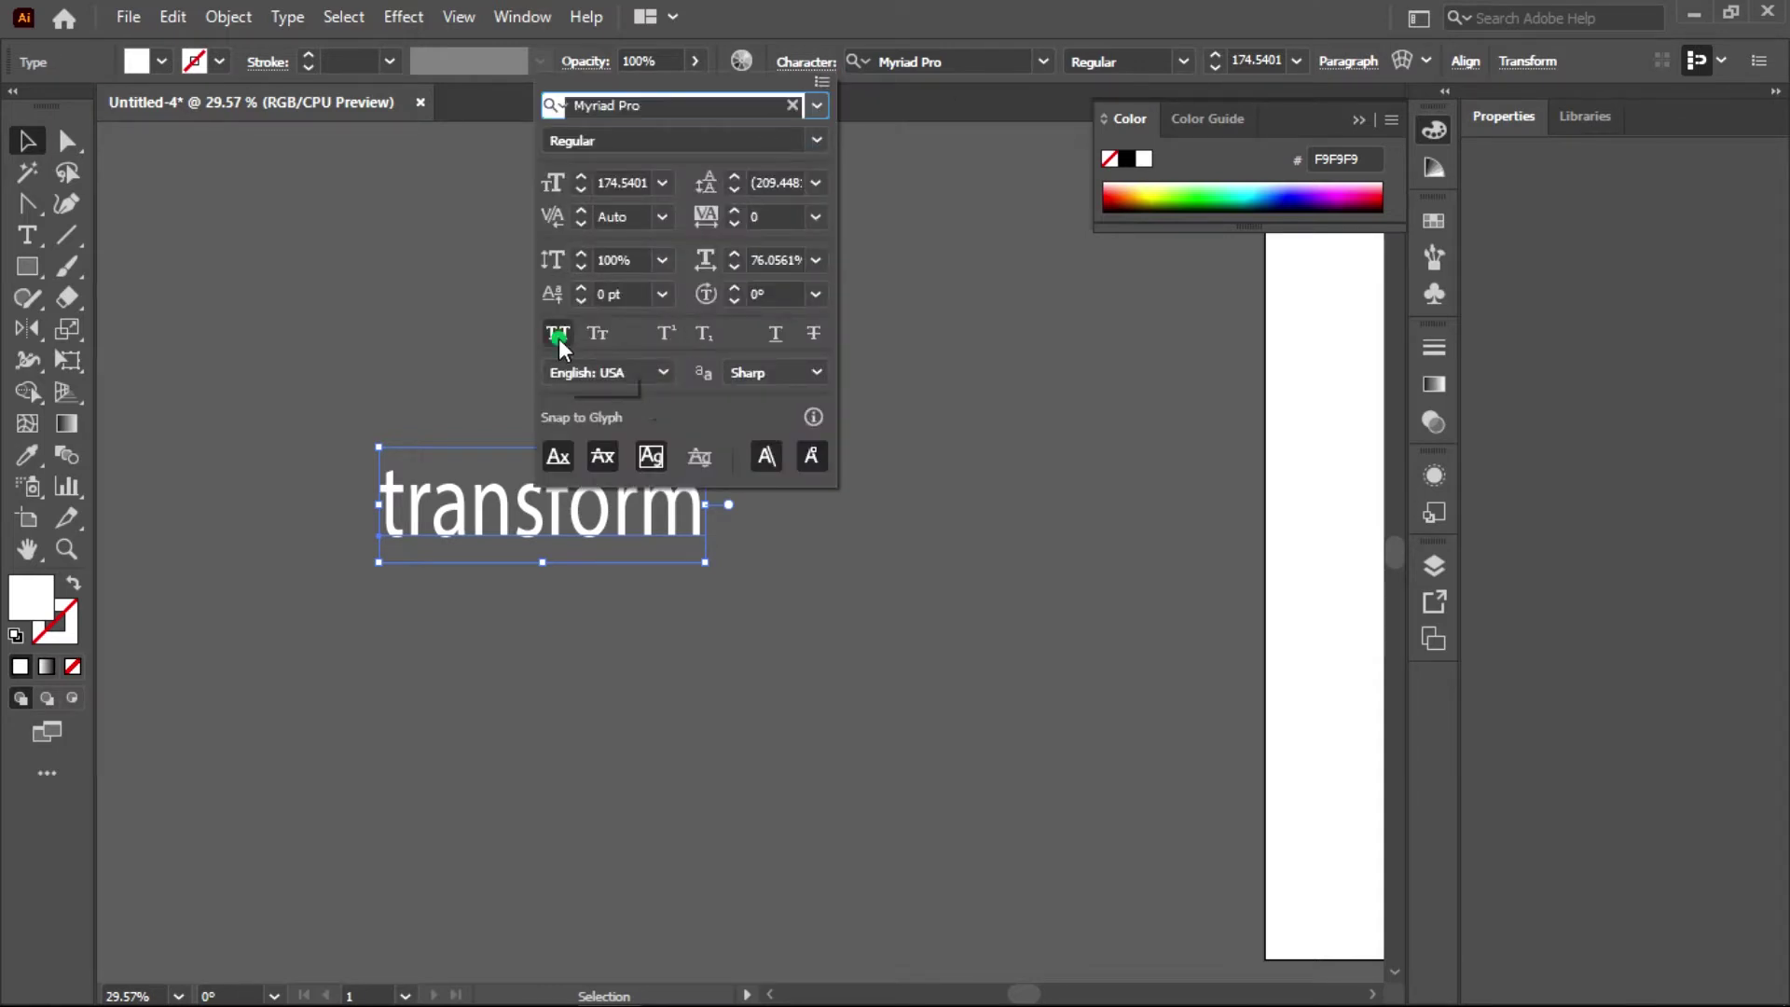
click(818, 105)
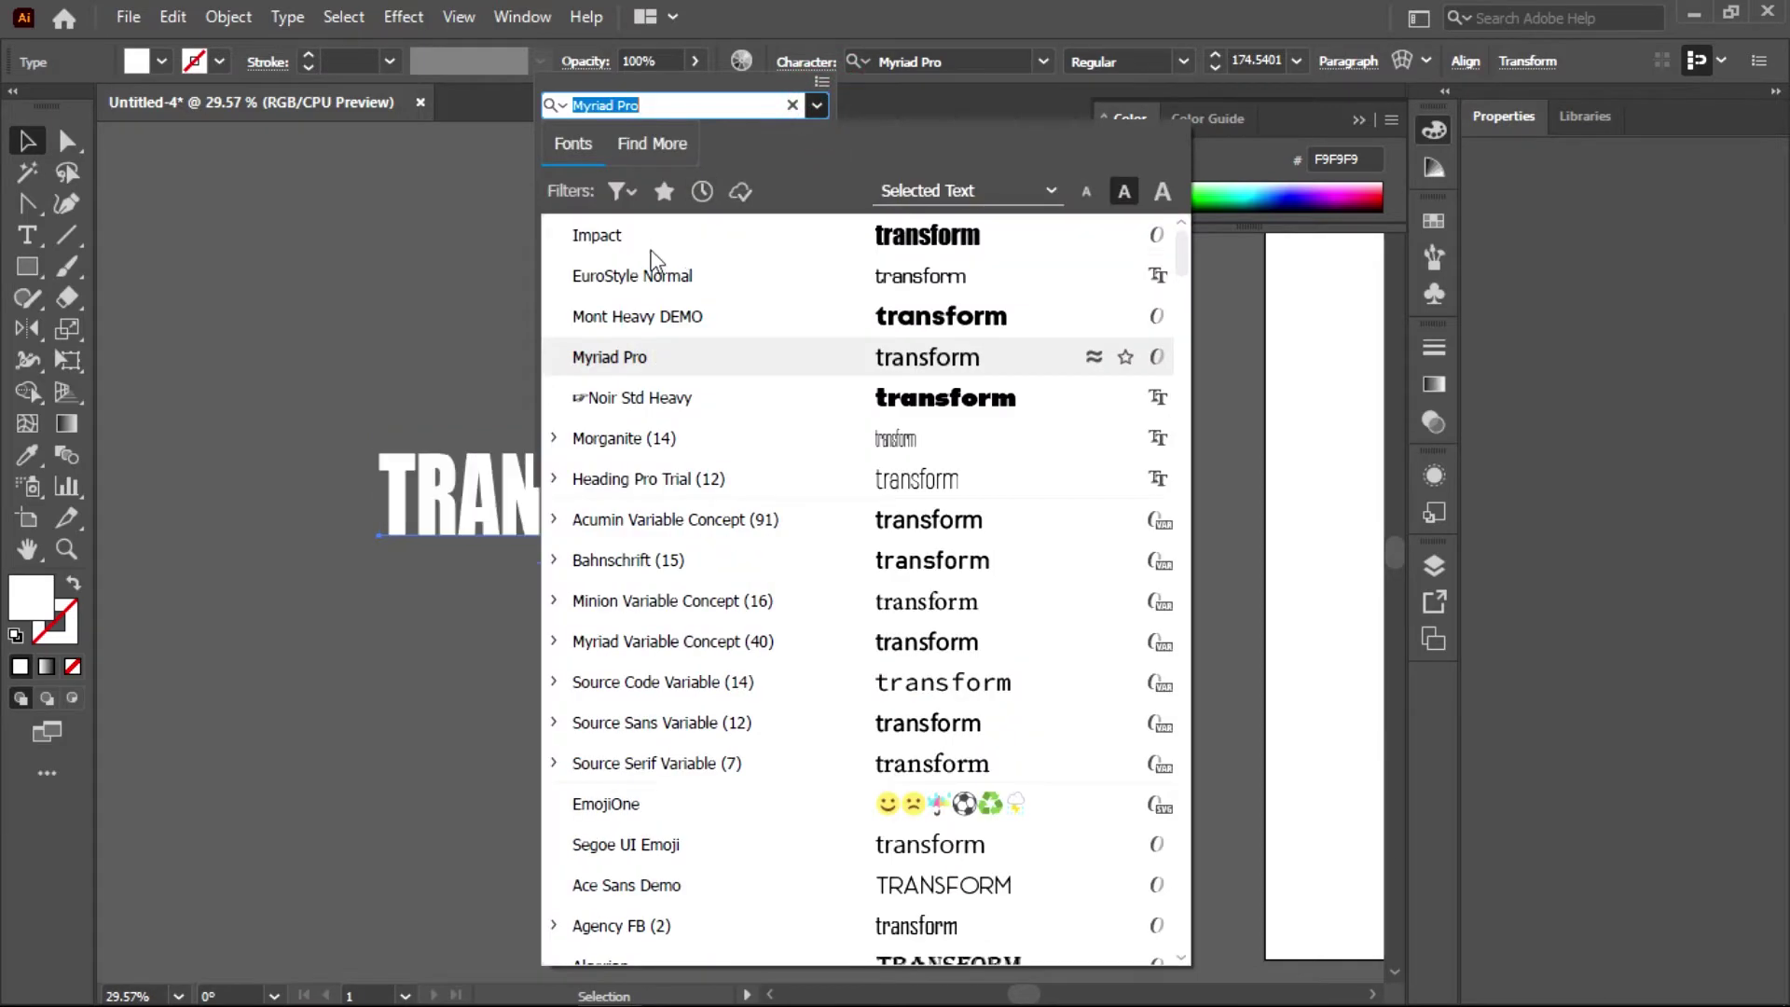
click(649, 247)
click(818, 107)
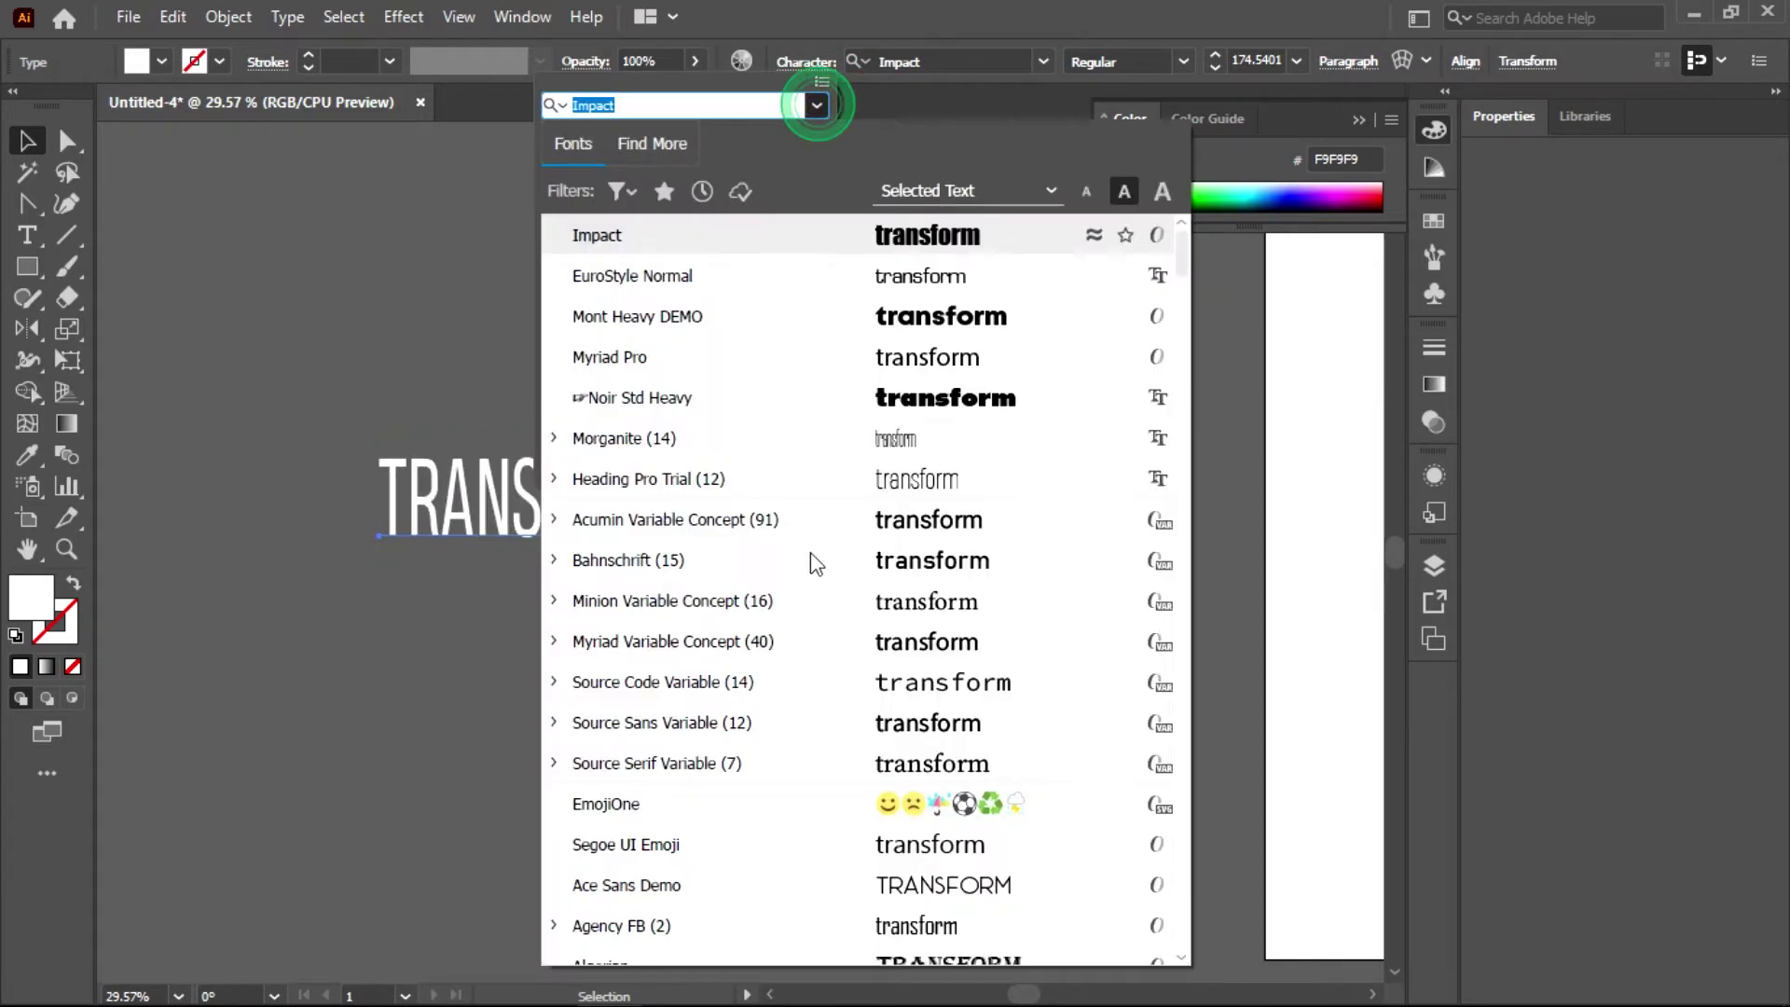
click(607, 233)
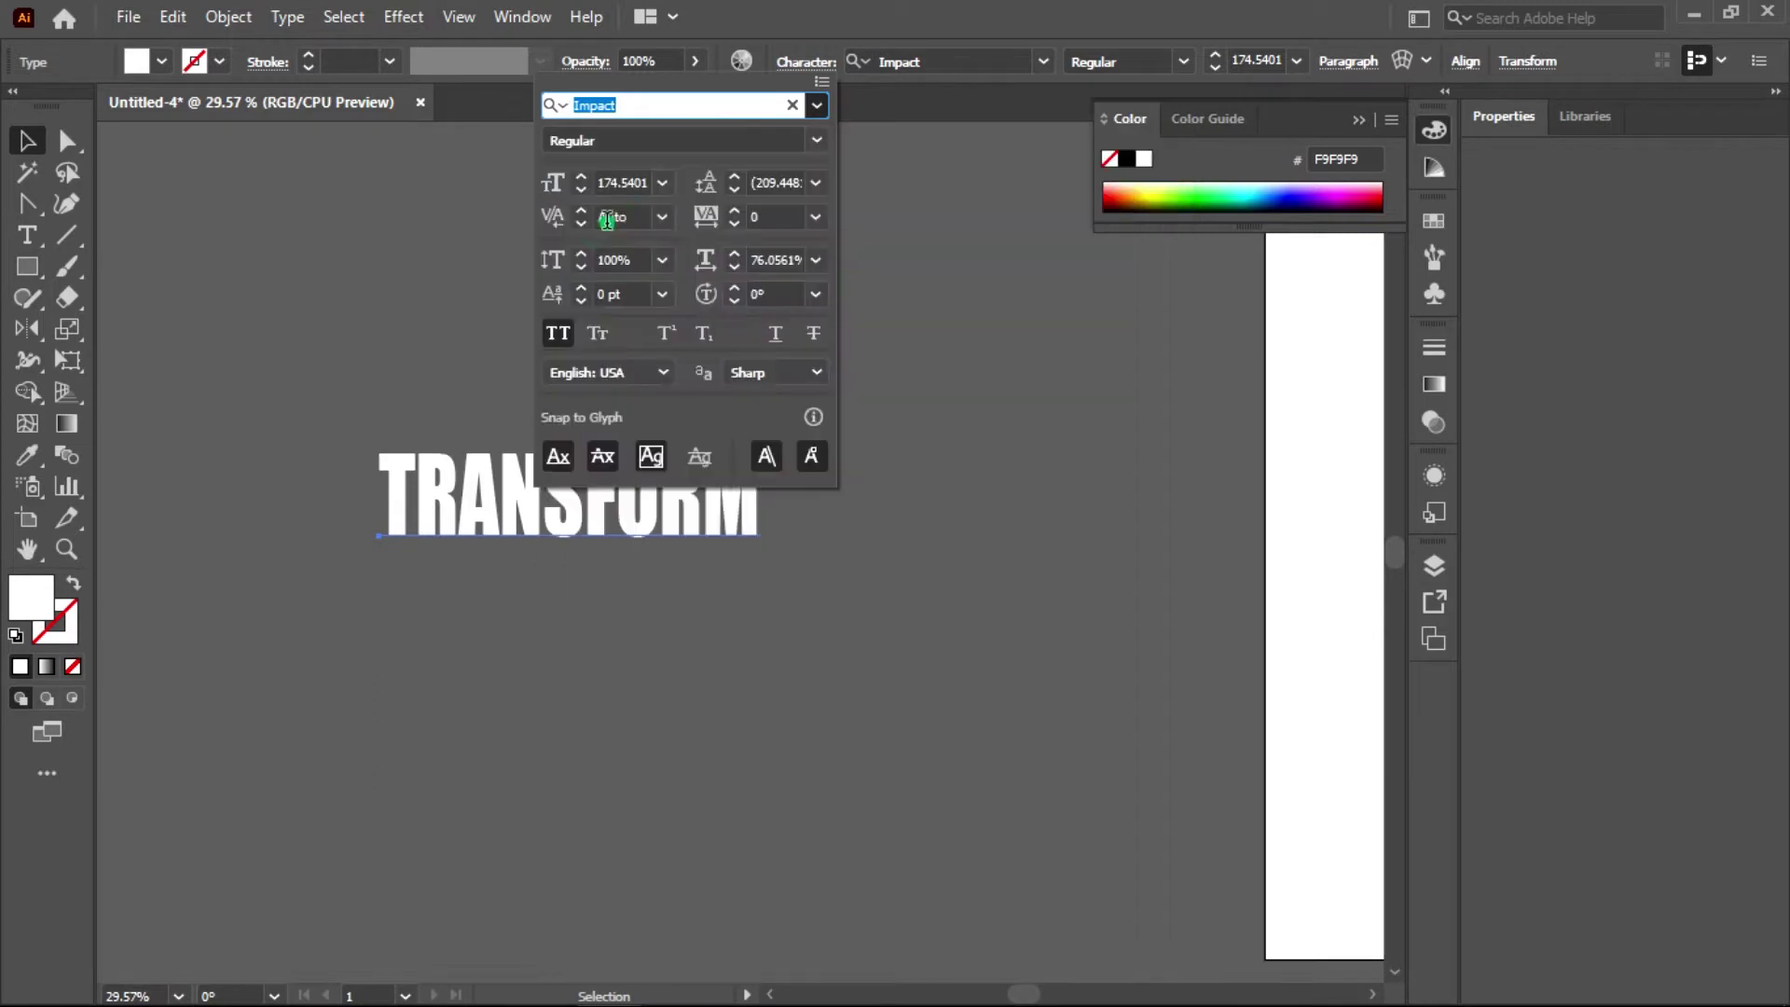
click(331, 242)
- Flatten the TRANSFORM text slightly, bringing its font size to about 142 pt
click(726, 505)
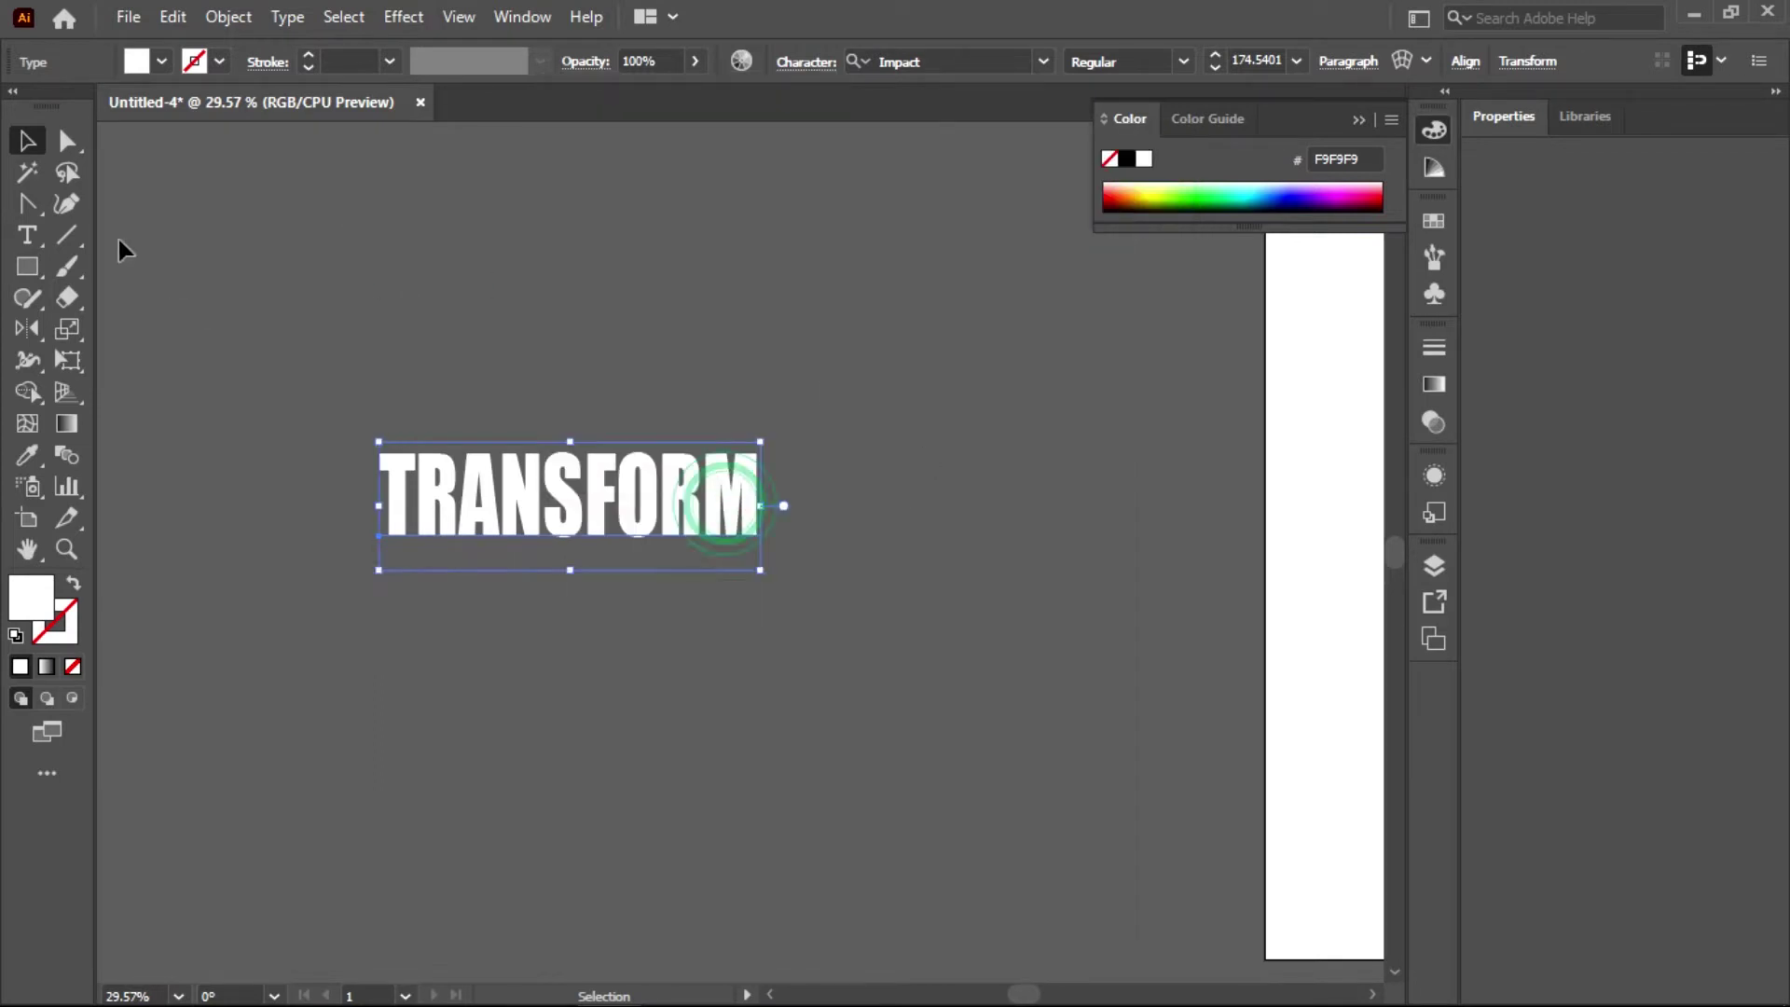
drag(757, 571, 768, 552)
click(770, 561)
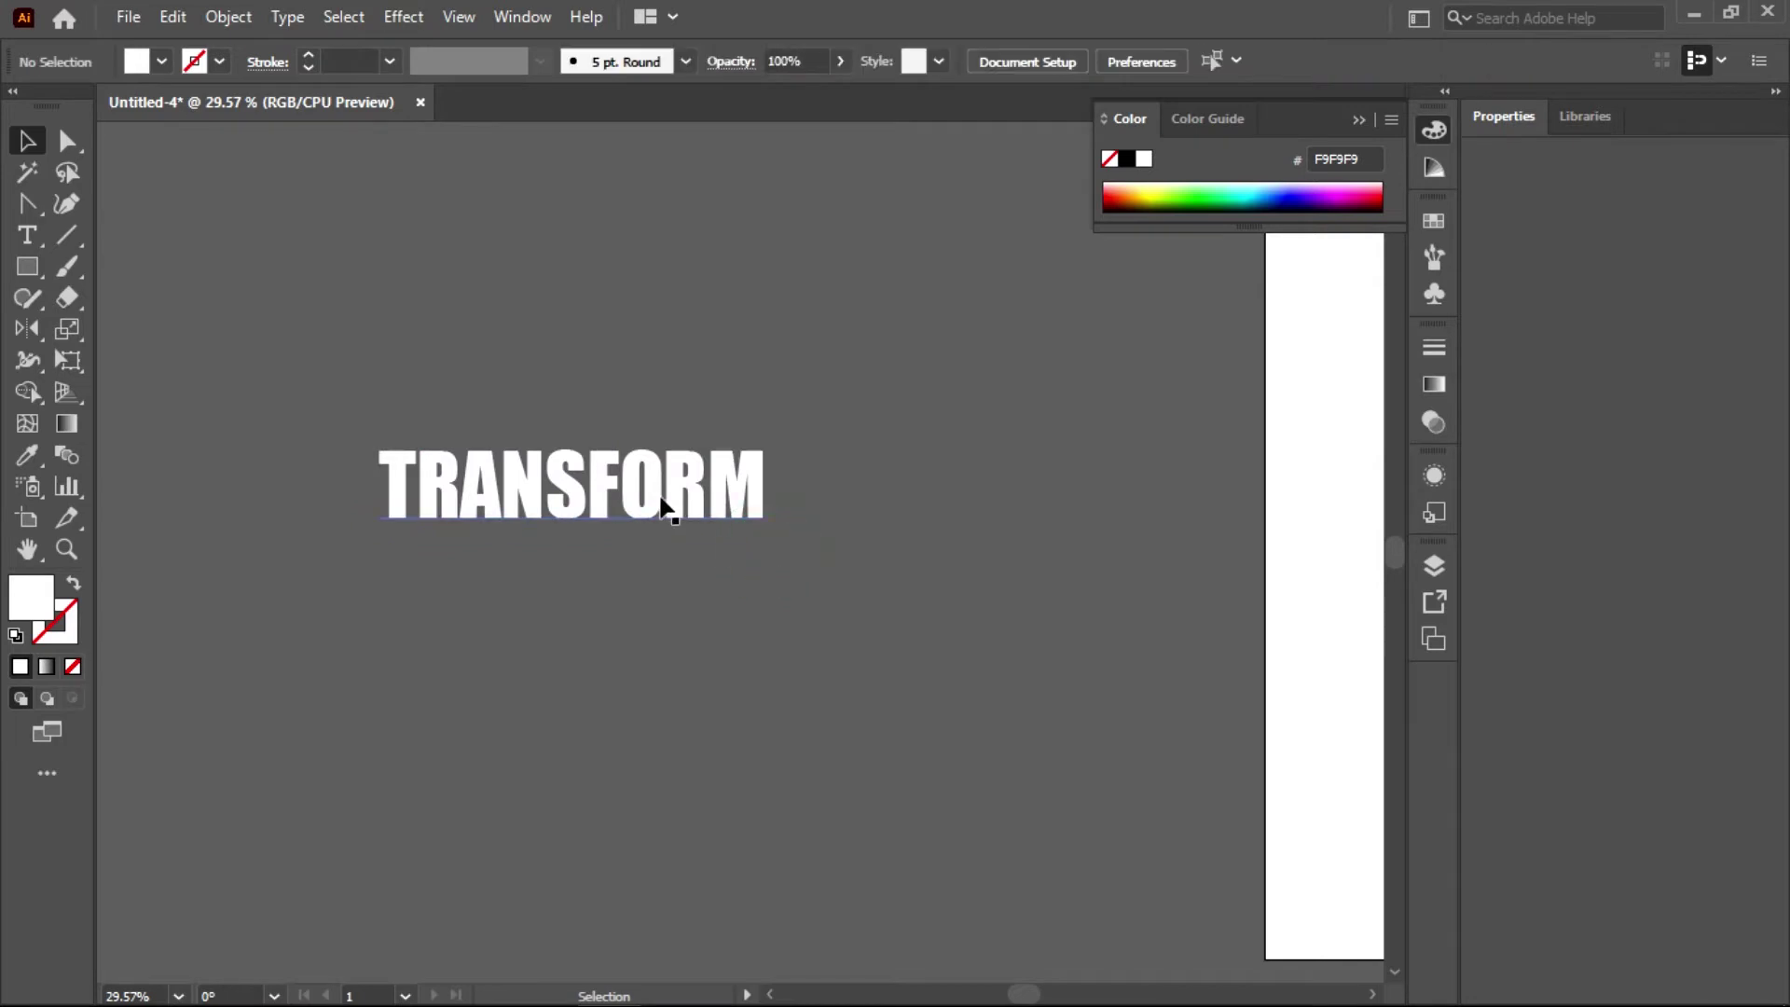
- Draw a rectangle over the TRANSFORM text that matches the width and height of its letters
click(660, 500)
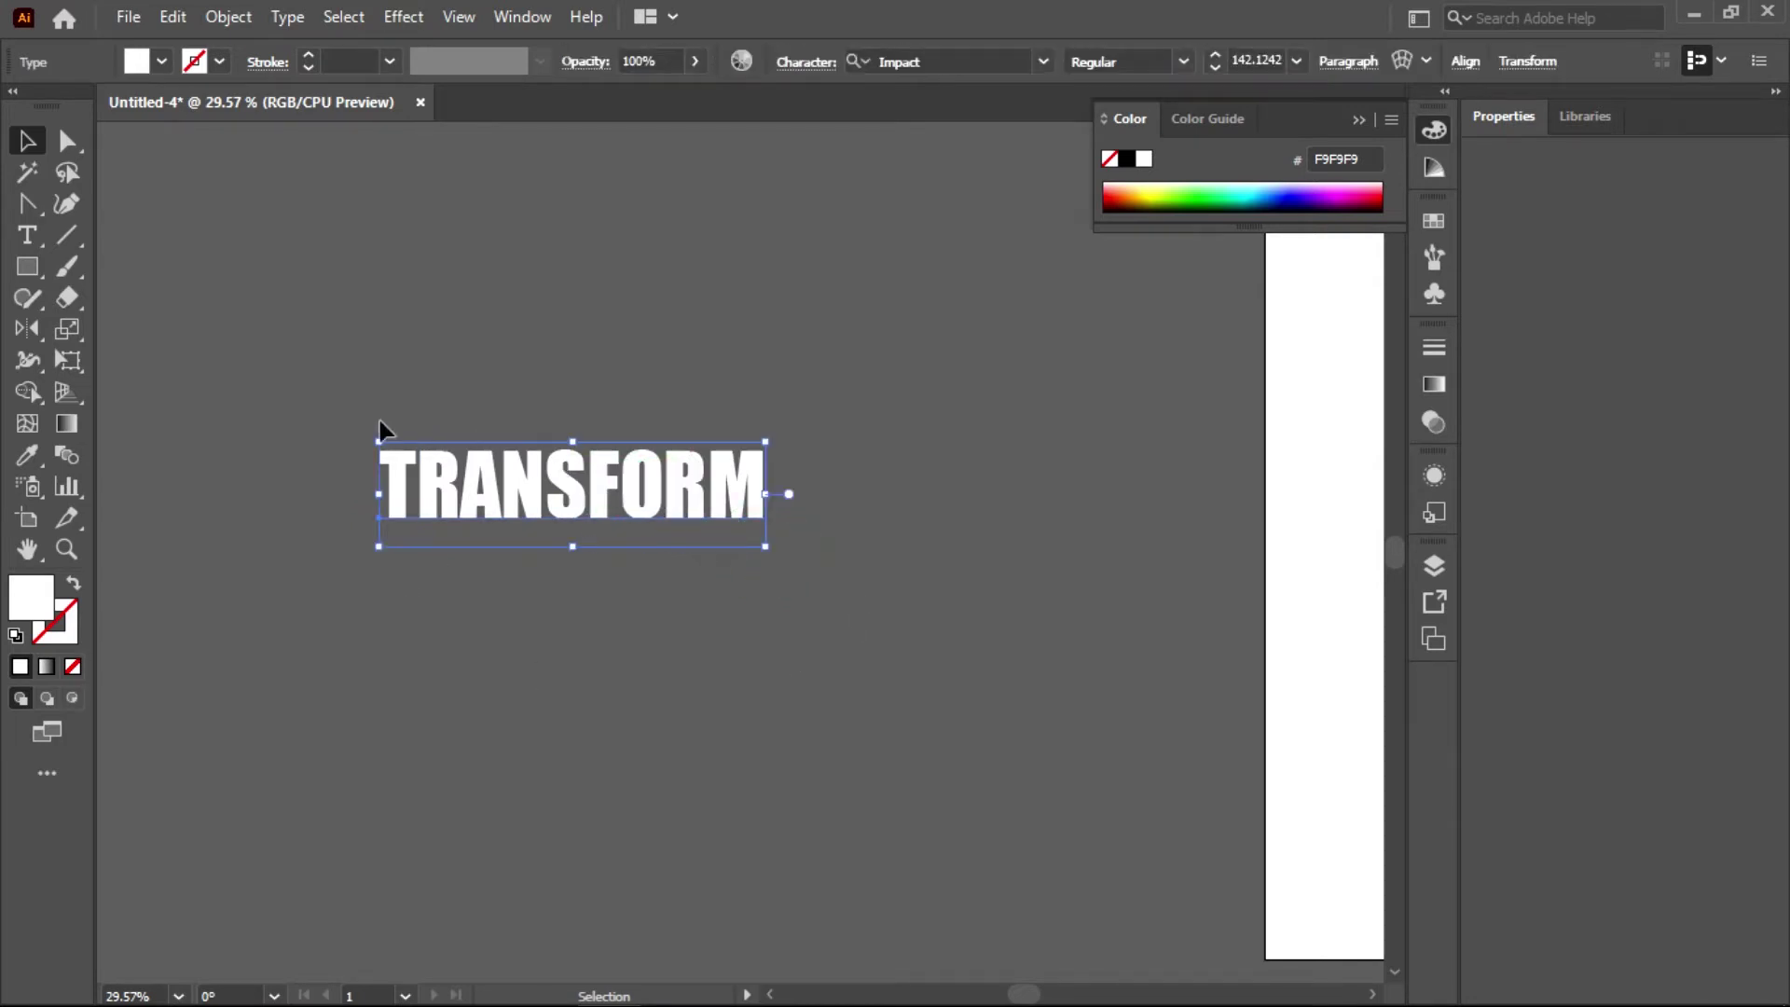
click(27, 267)
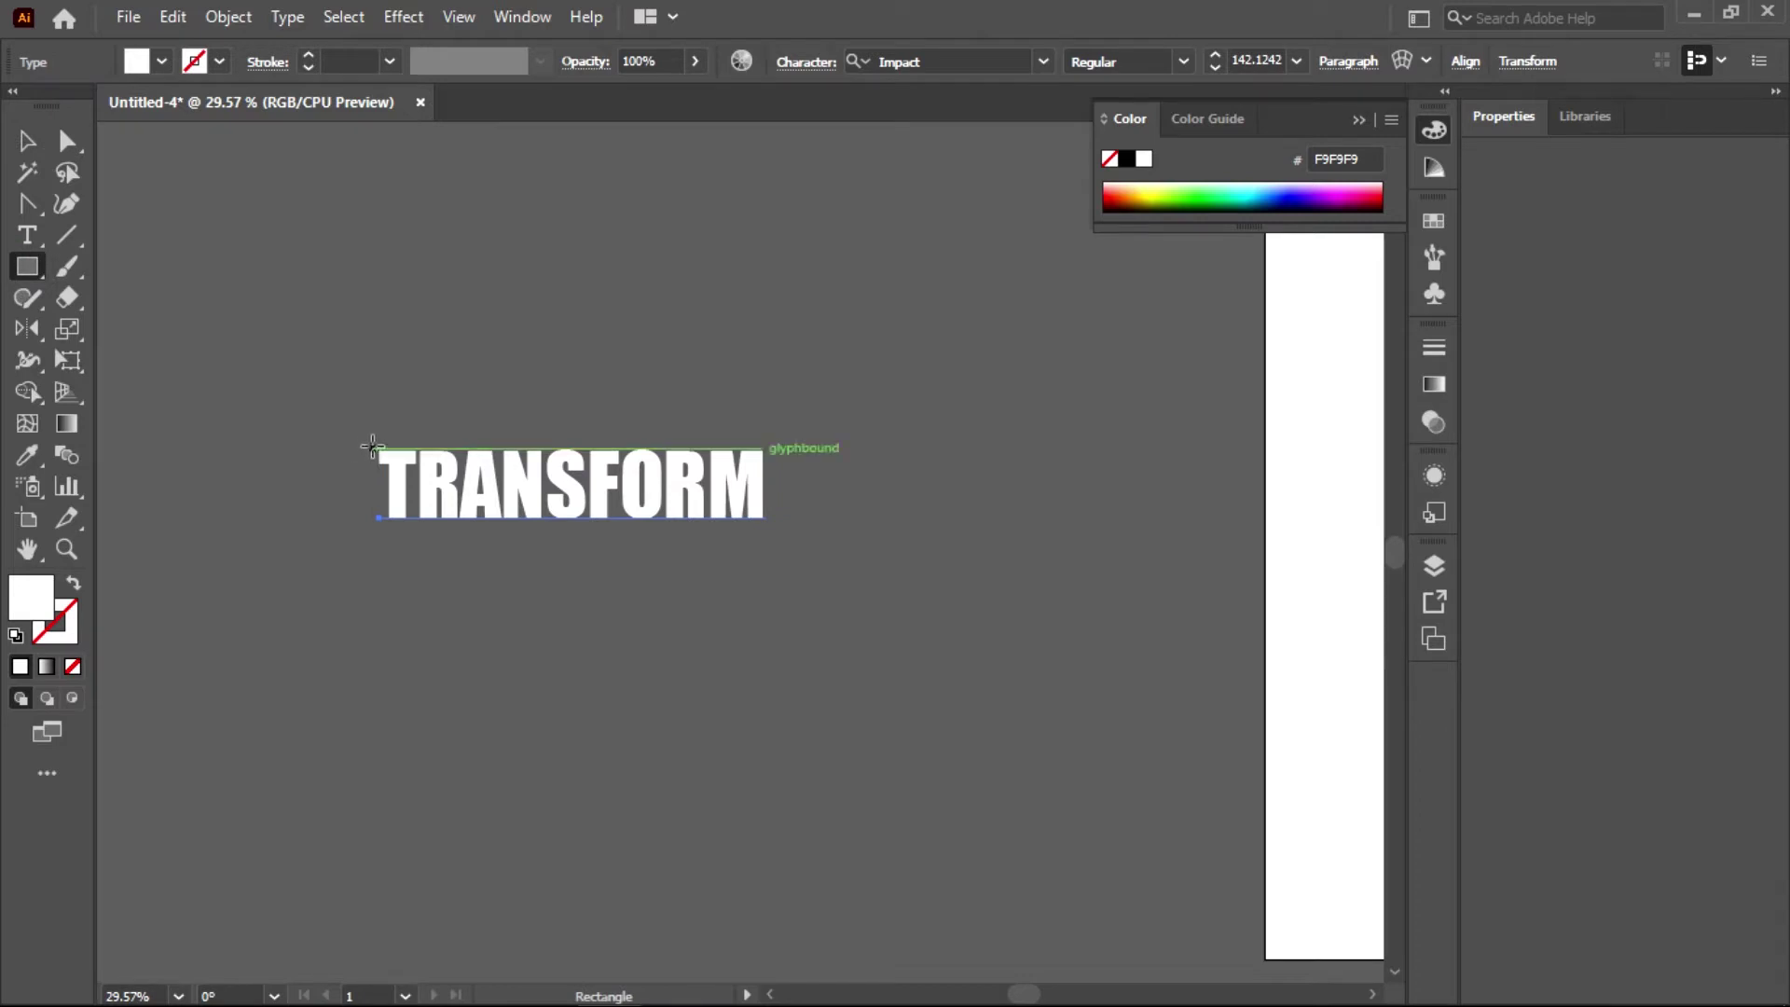
drag(373, 445, 765, 520)
- Fill the rectangle with black, 000000
right_click(477, 491)
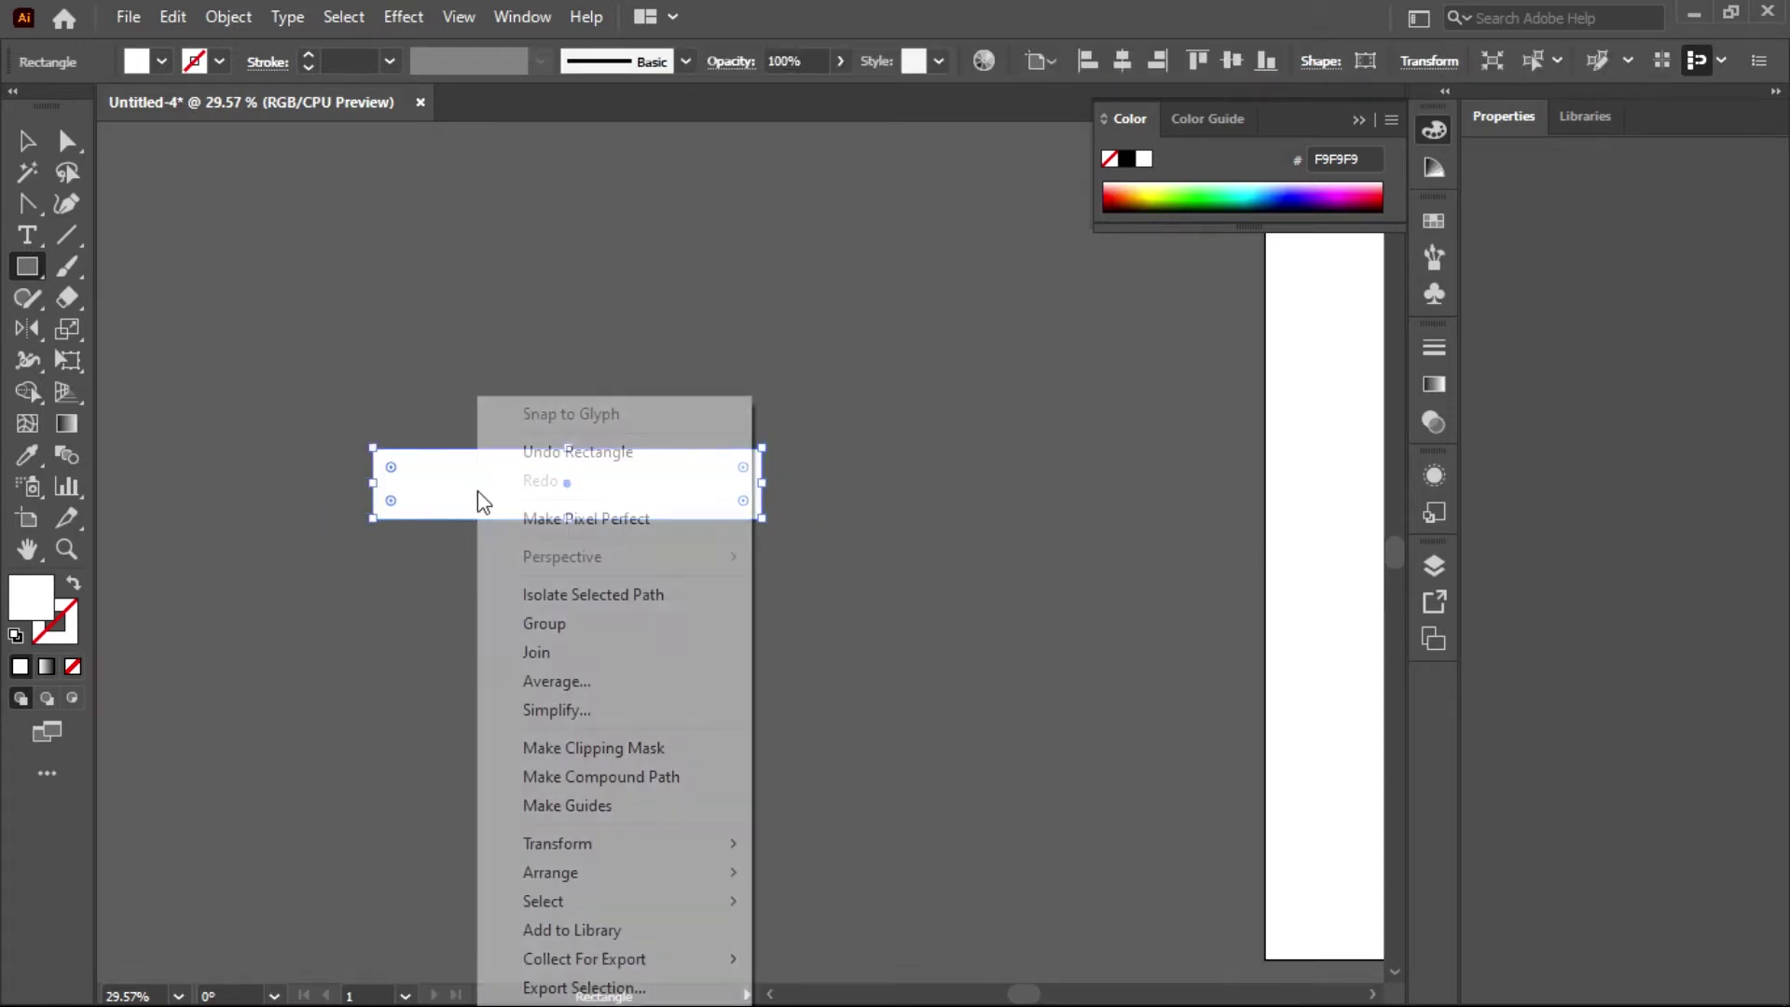
click(20, 601)
double_click(20, 595)
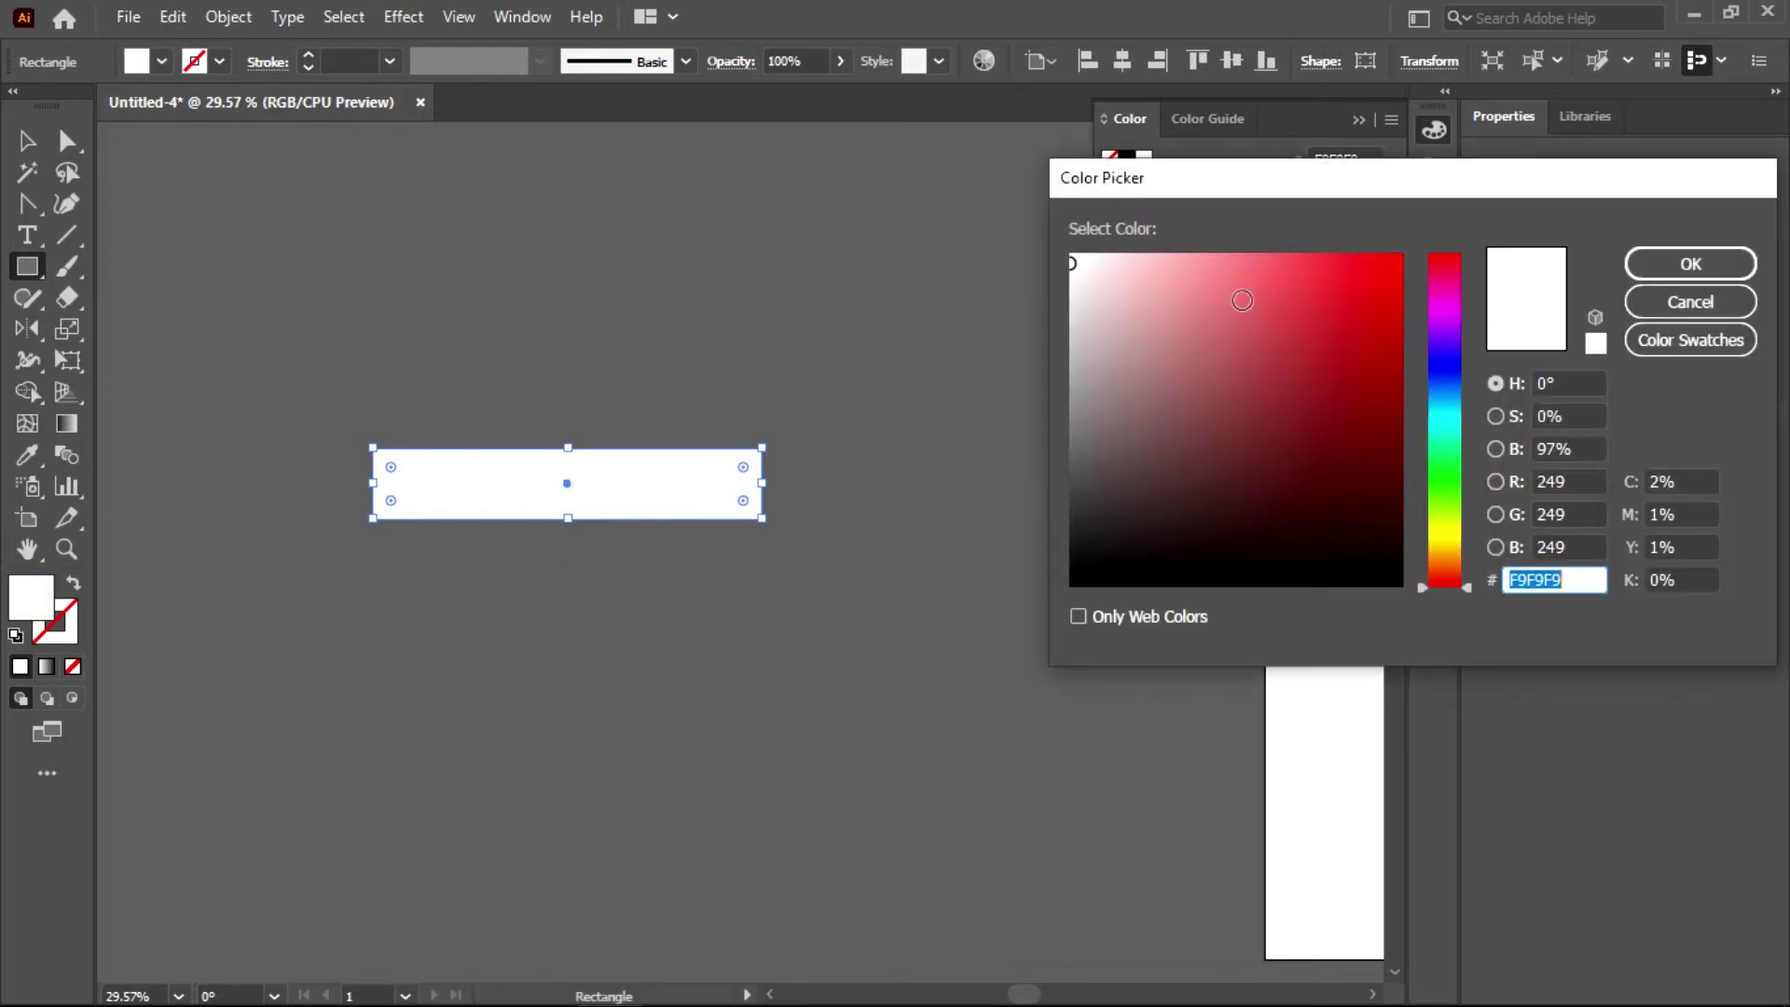
mouse_move(1178, 328)
mouse_down()
mouse_move(1108, 601)
mouse_move(1077, 610)
mouse_up()
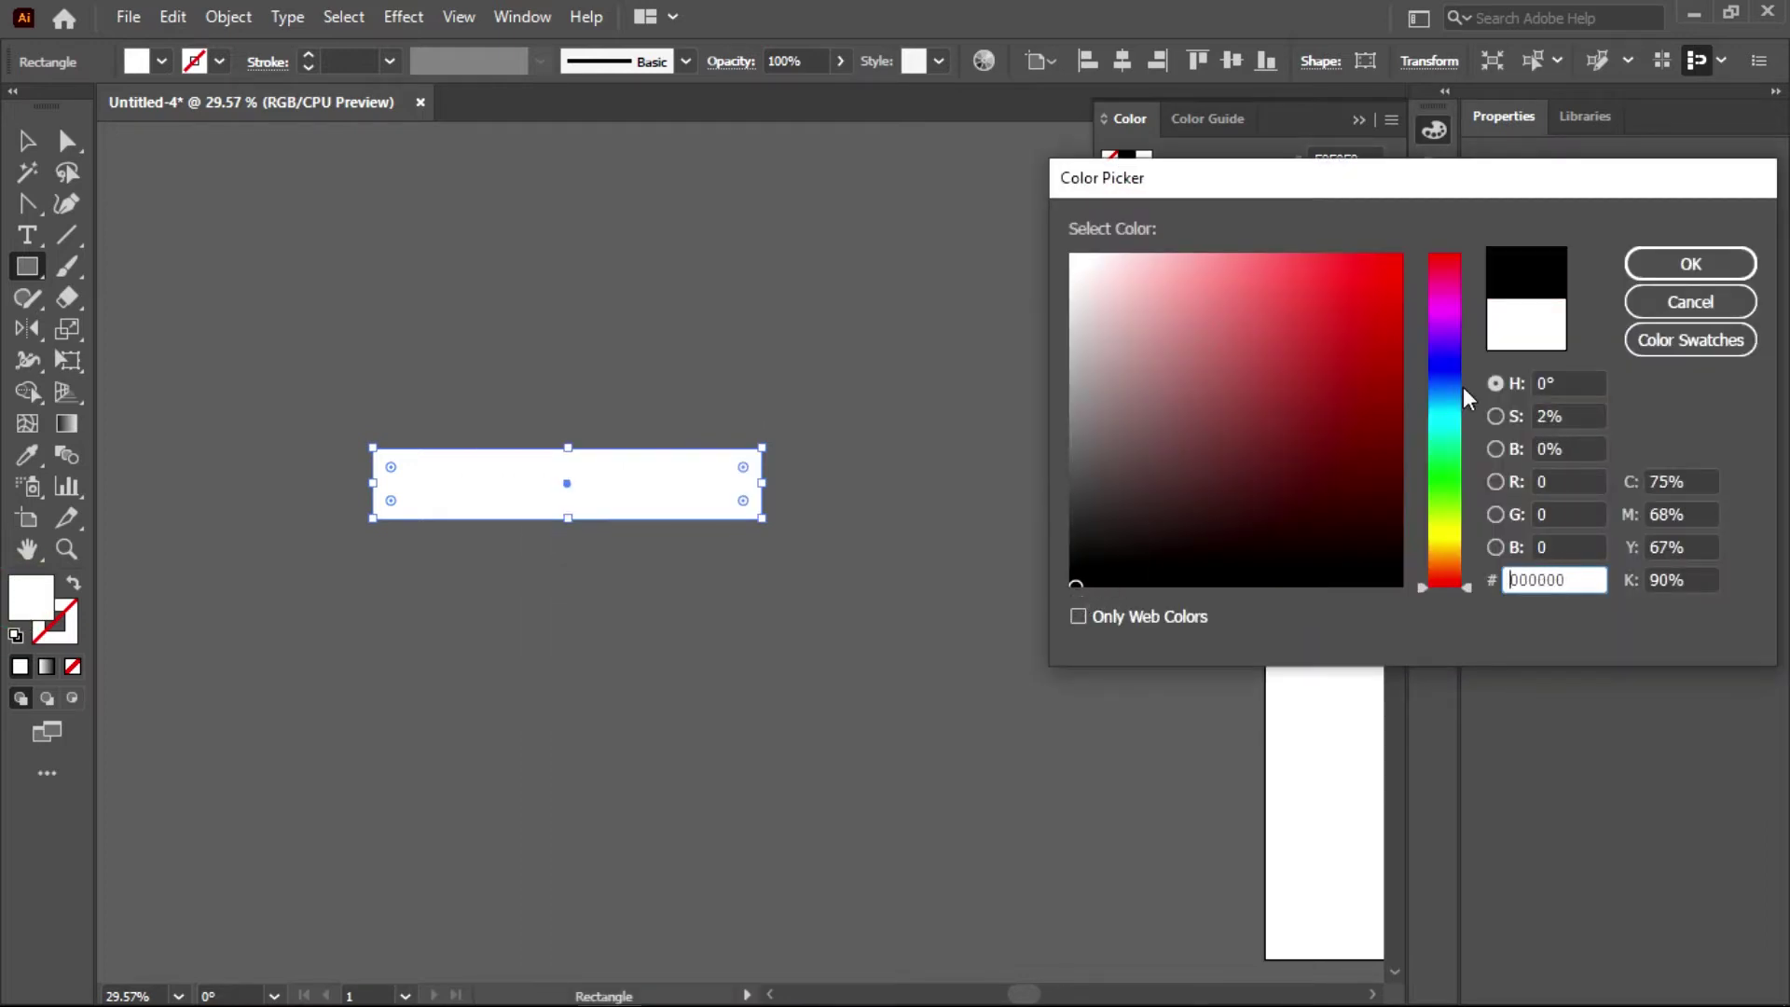
click(1666, 265)
- Send the black rectangle backward behind the TRANSFORM text and deselect it
right_click(485, 492)
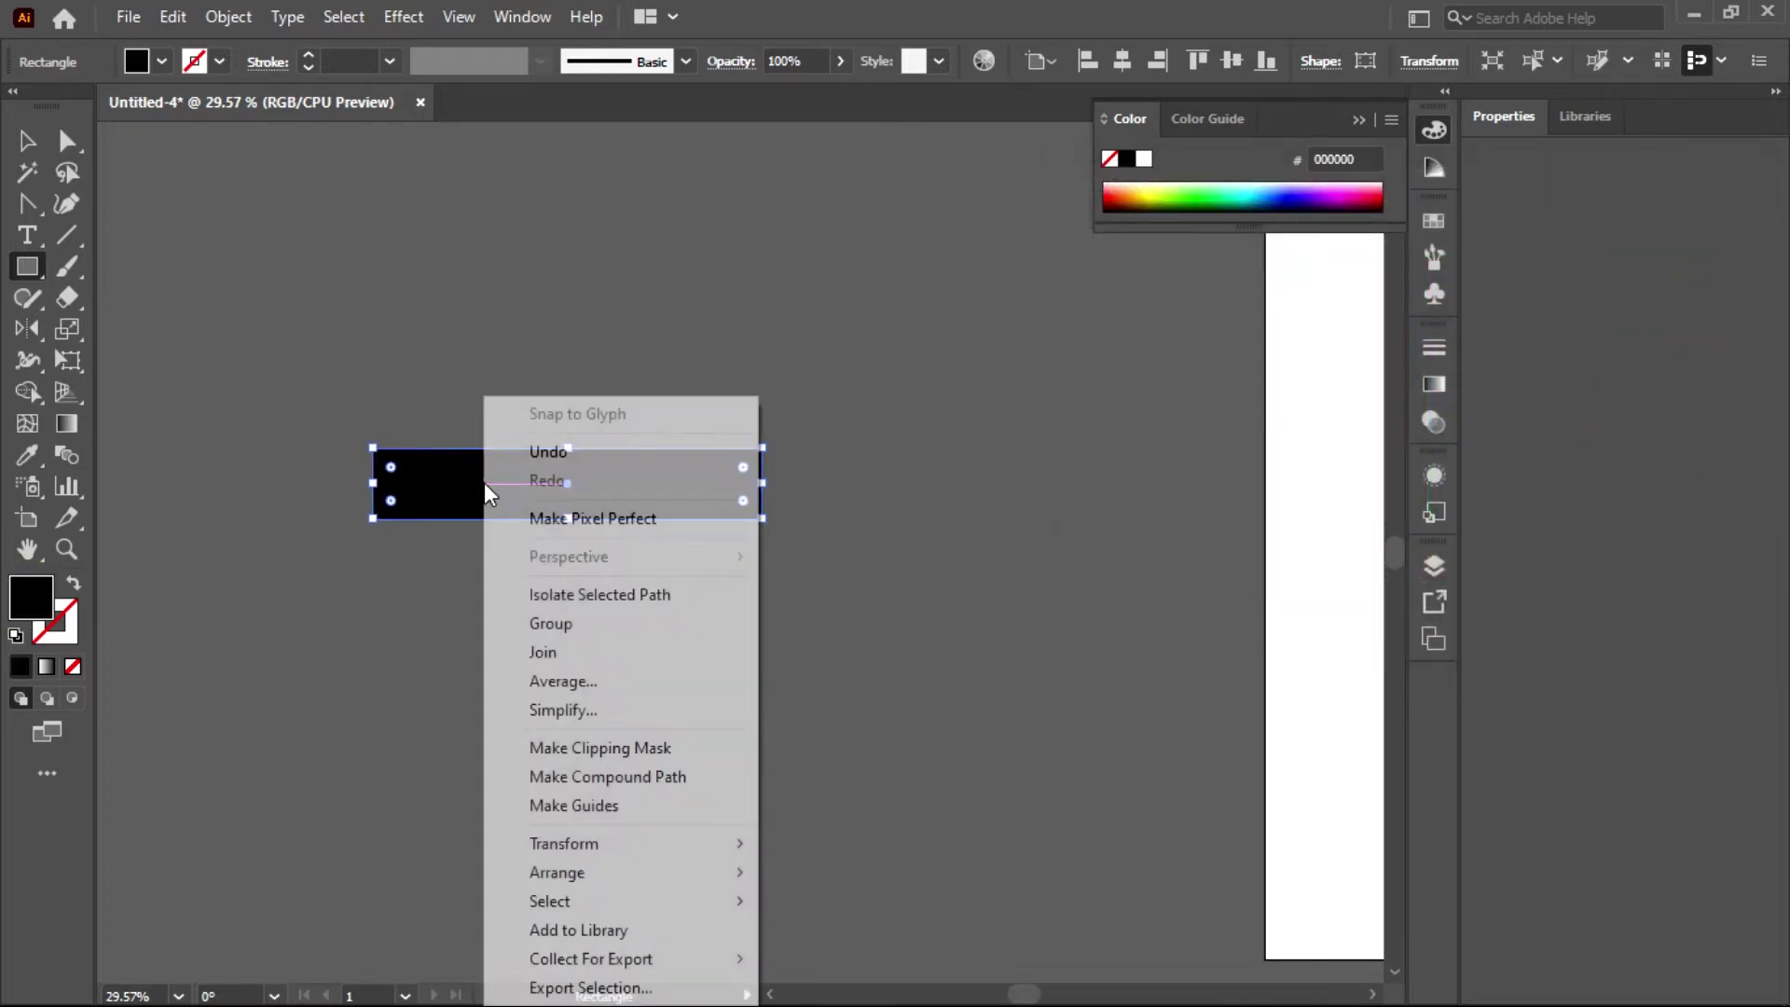
click(566, 879)
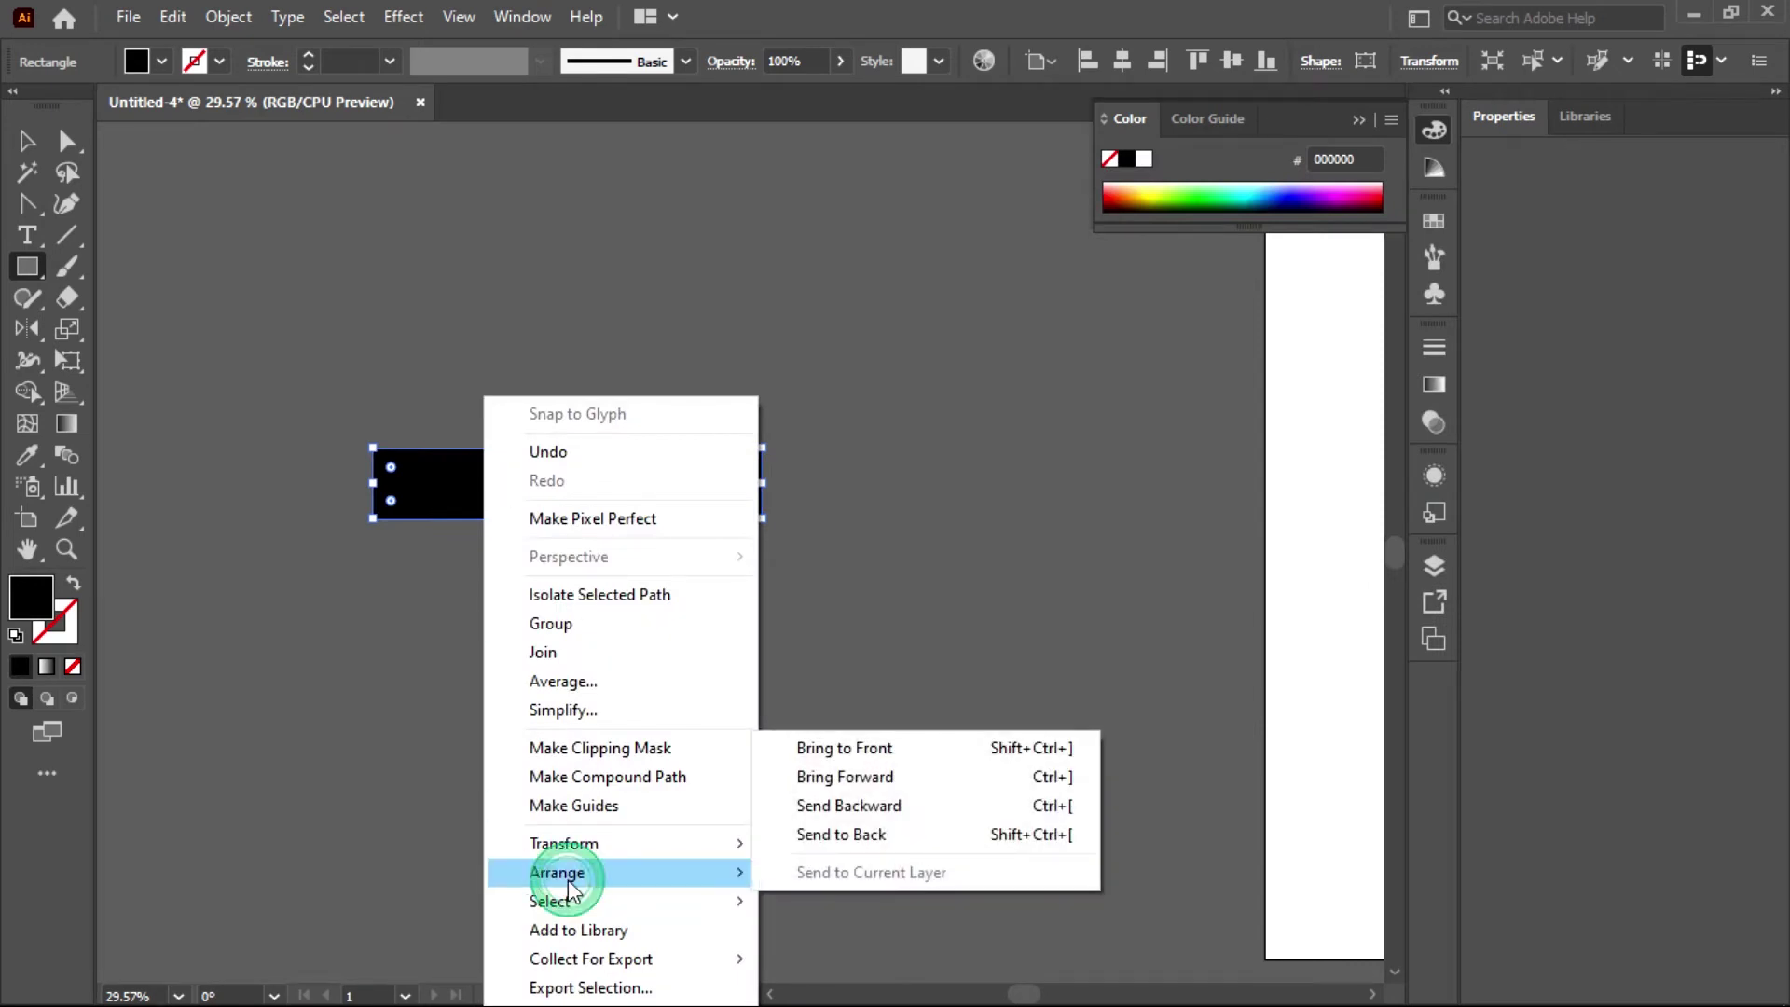
click(858, 807)
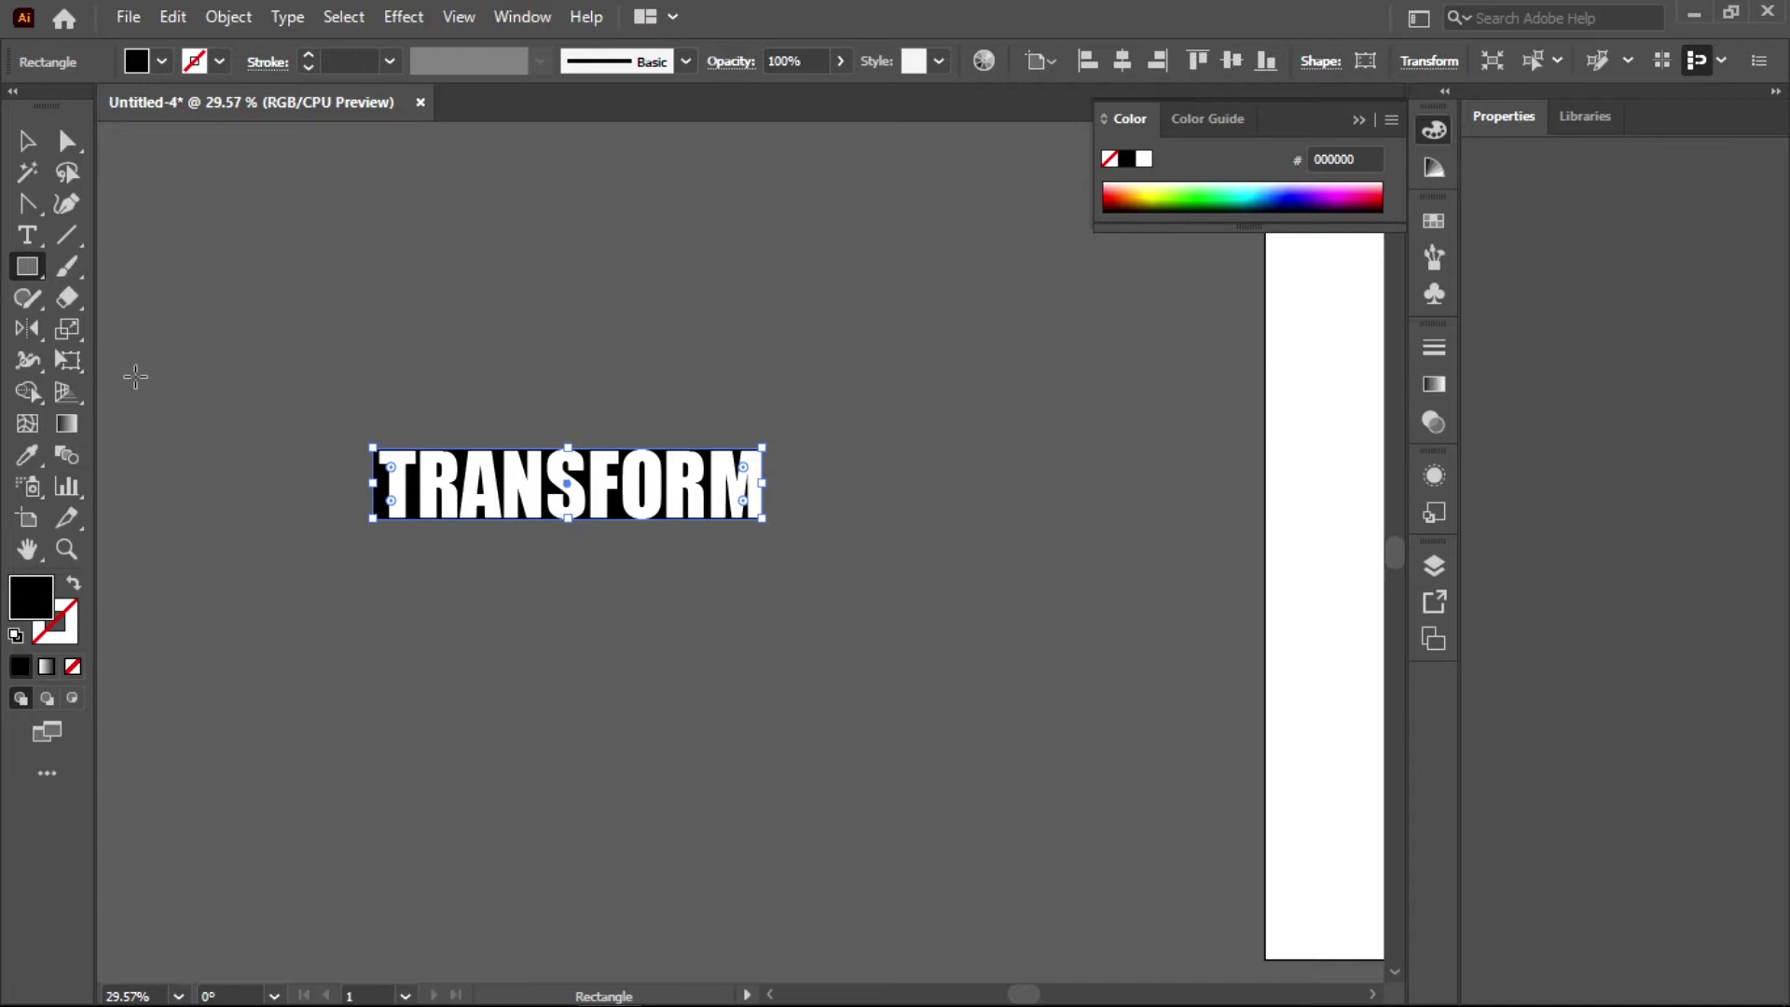
click(27, 141)
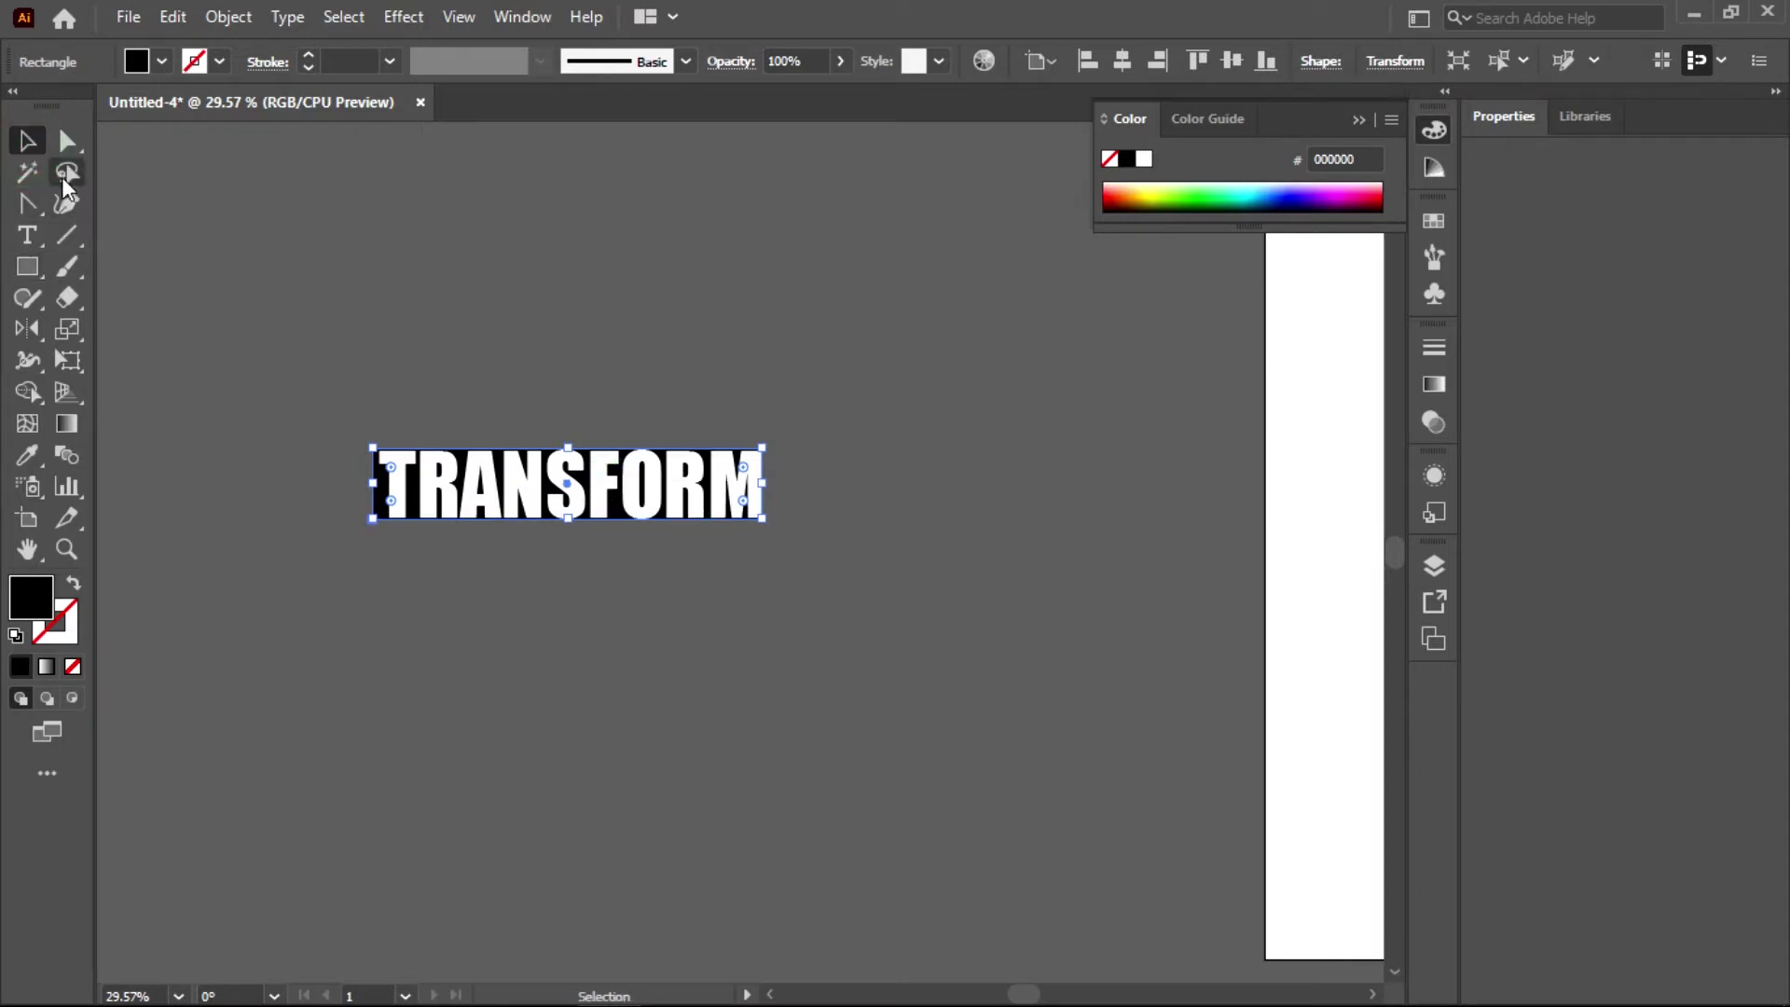
click(303, 249)
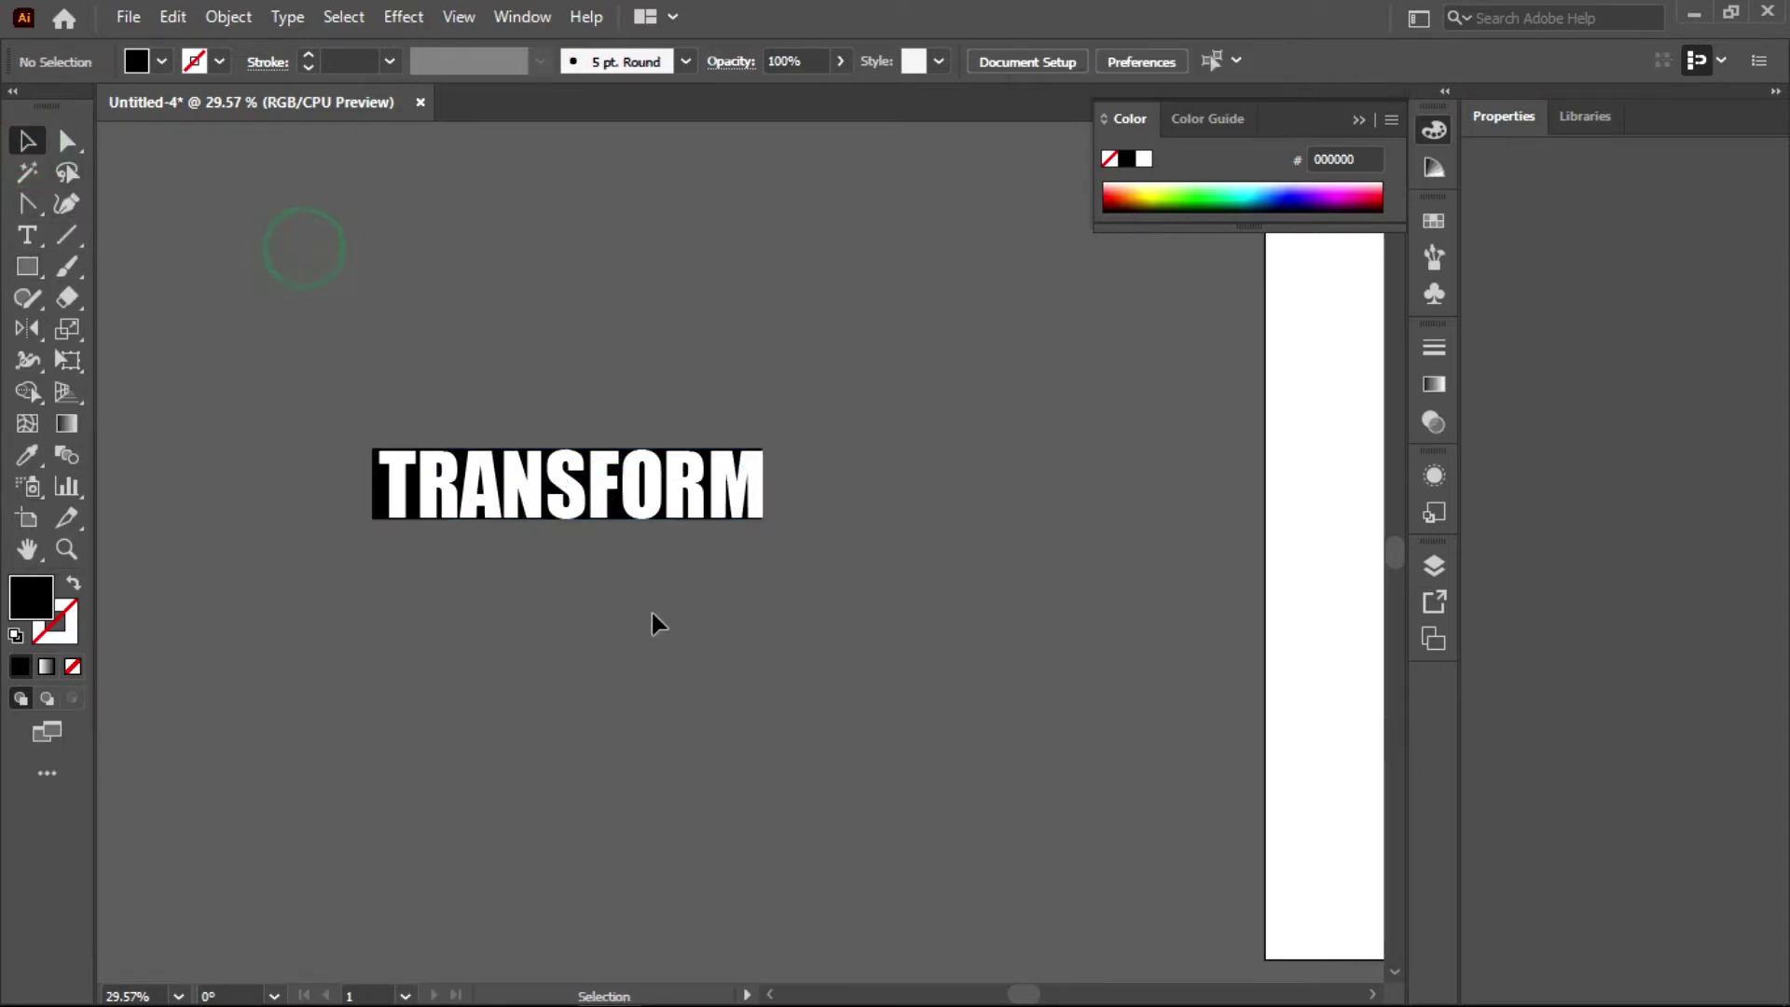
- Shift the TRANSFORM text slightly left so it starts flush with the black rectangle's left edge
click(403, 467)
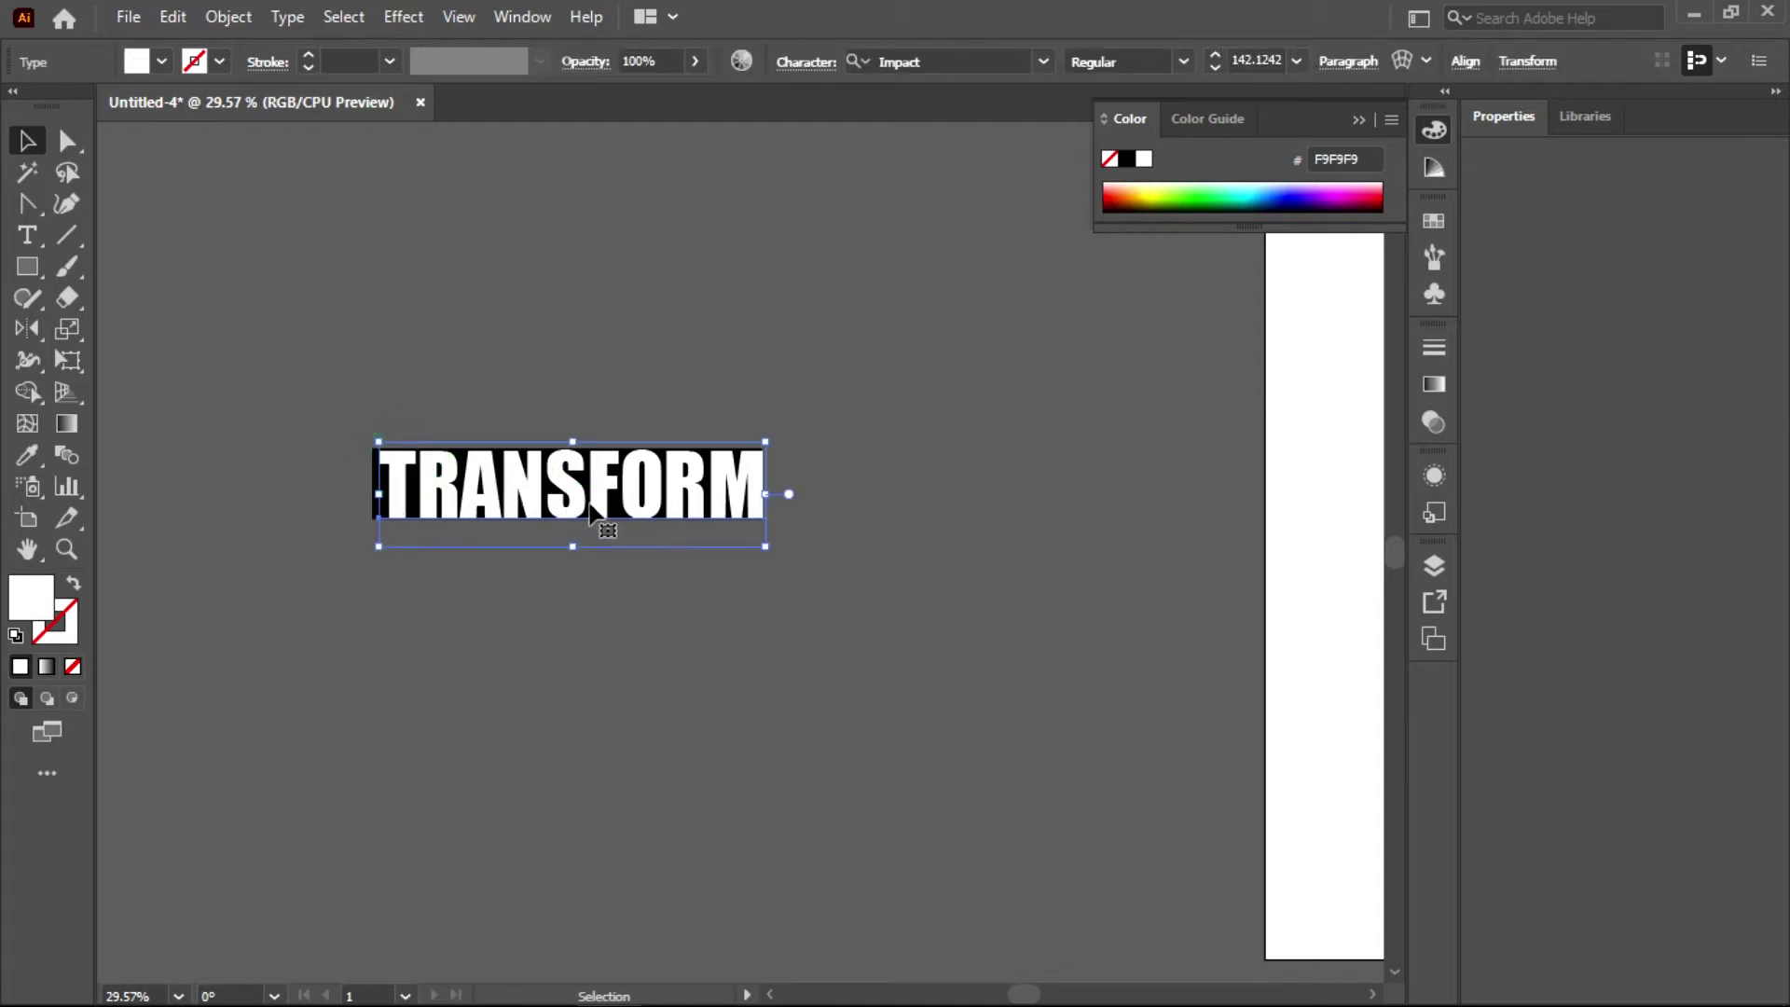
drag(574, 494, 571, 504)
click(467, 687)
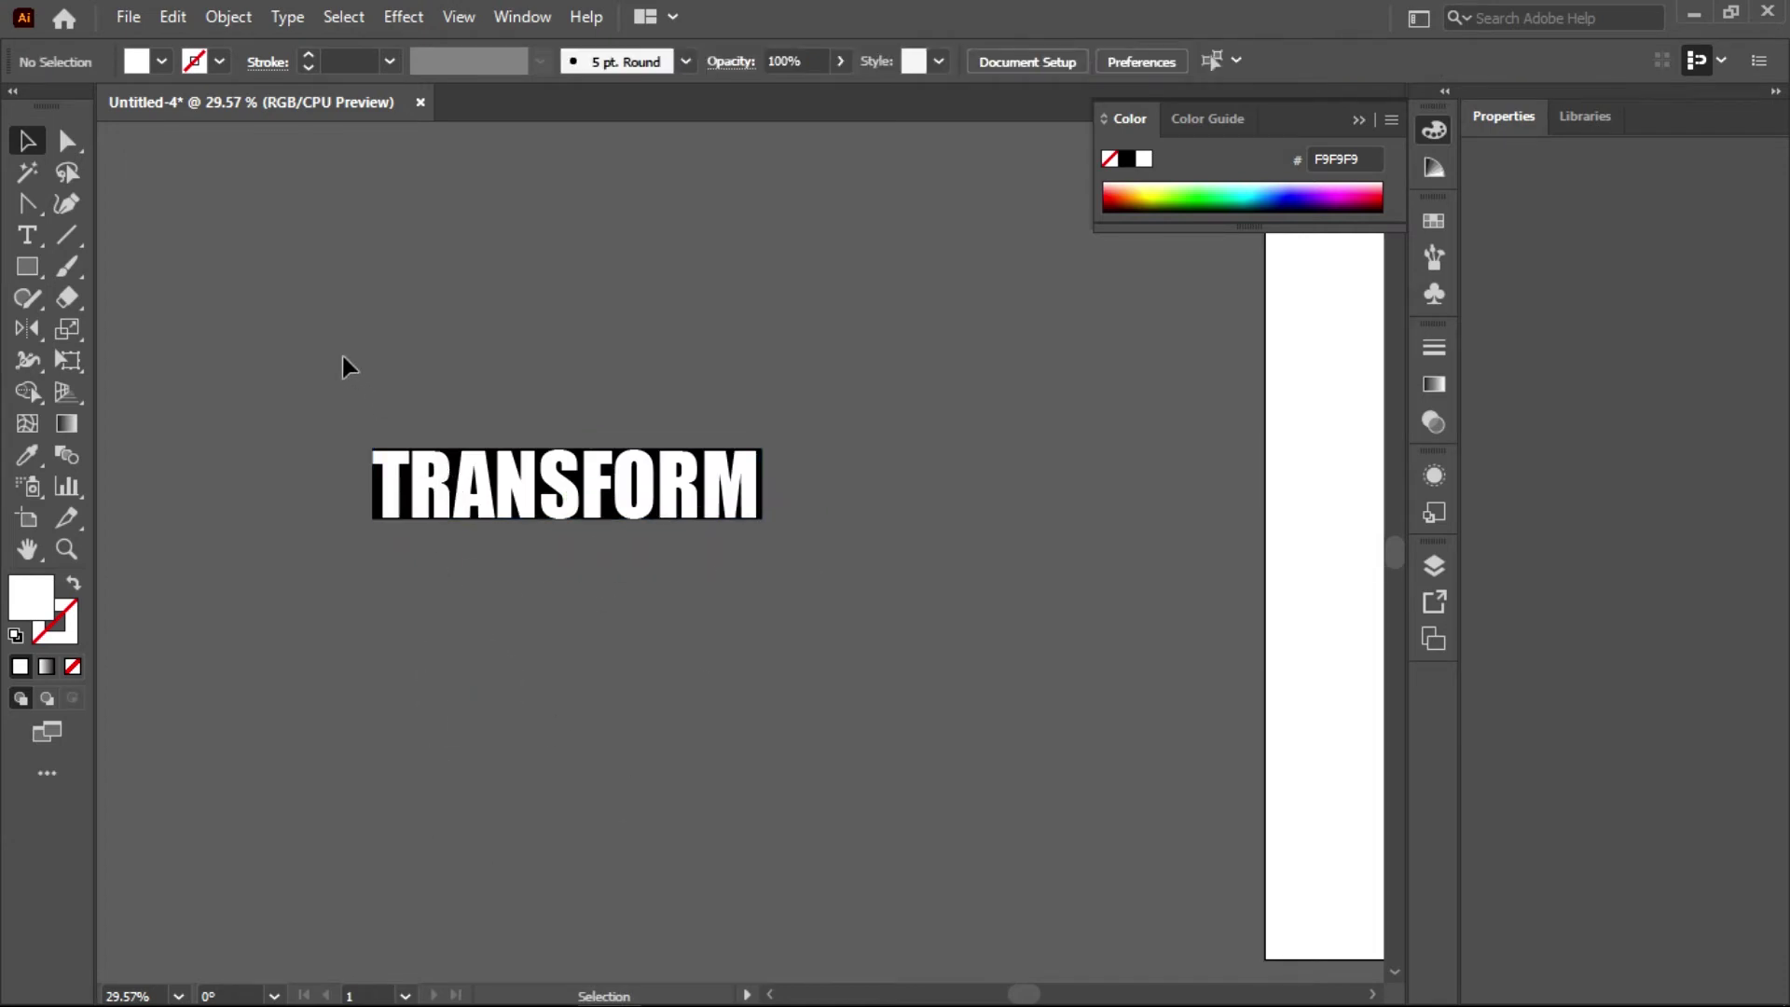
- Group the TRANSFORM text with its black background rectangle
drag(343, 357, 1029, 657)
right_click(662, 490)
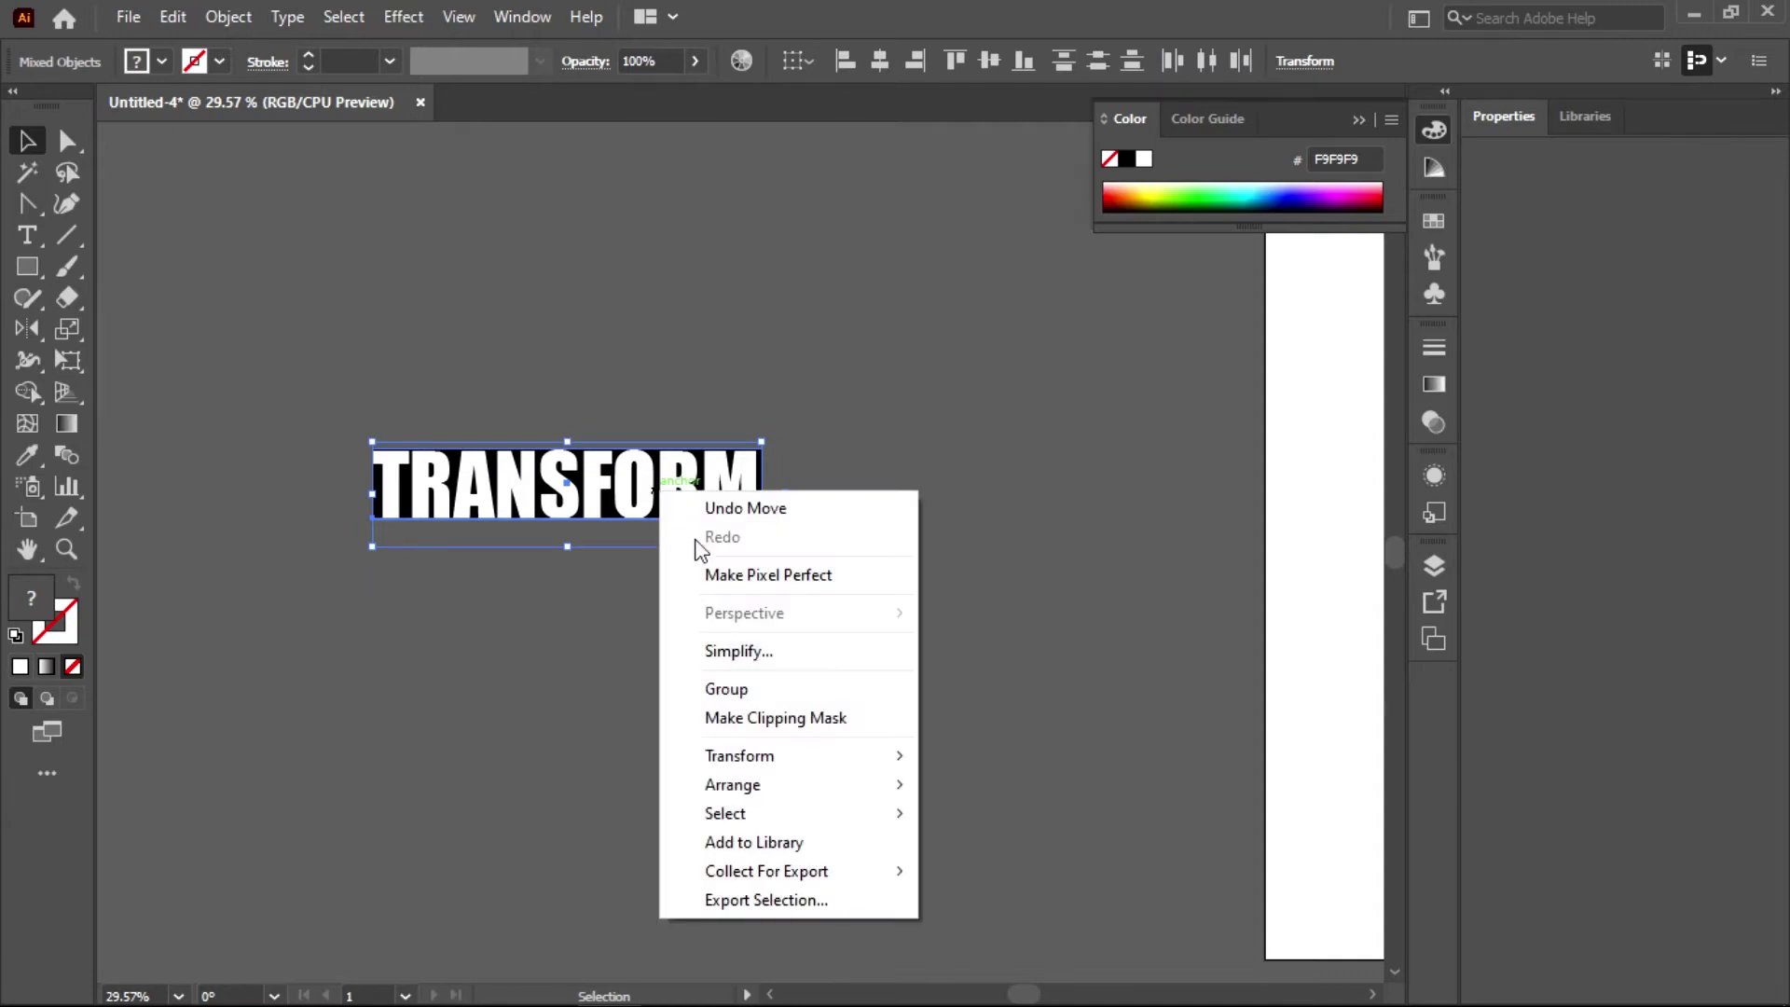
click(732, 691)
- Place a duplicate of the TRANSFORM group straight below the original and move the copy up closer to it
drag(563, 493, 539, 713)
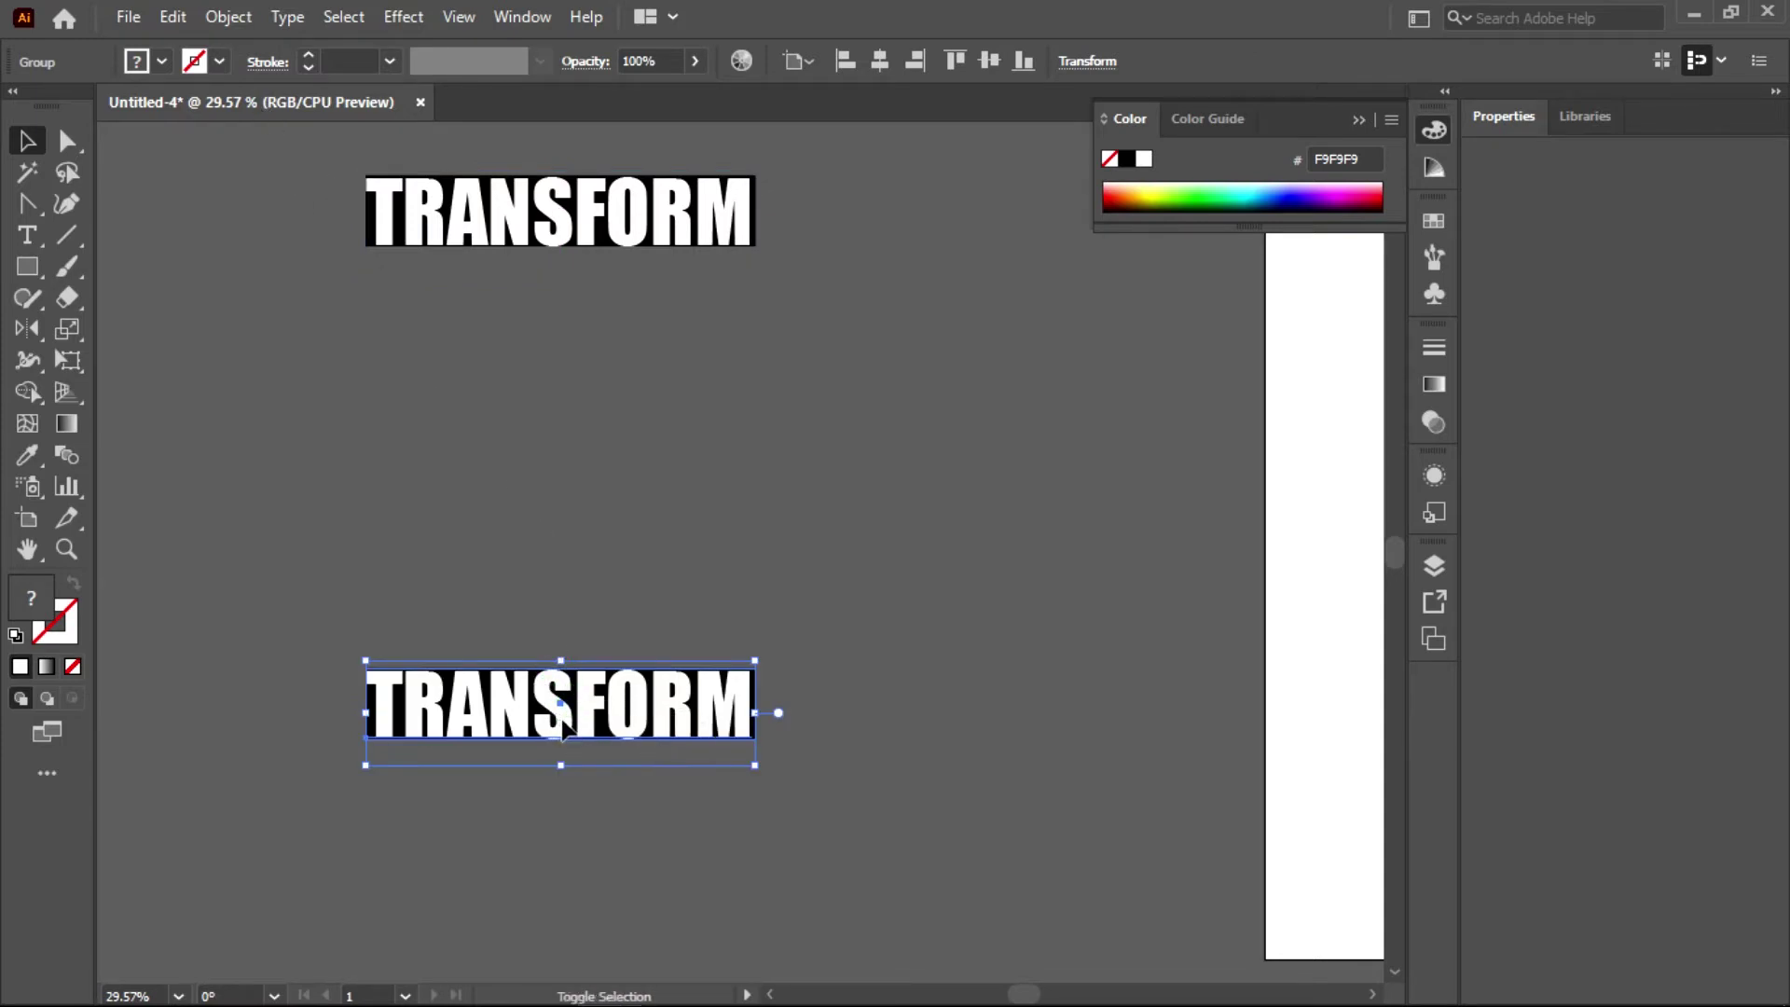
key(ctrl+shift+a)
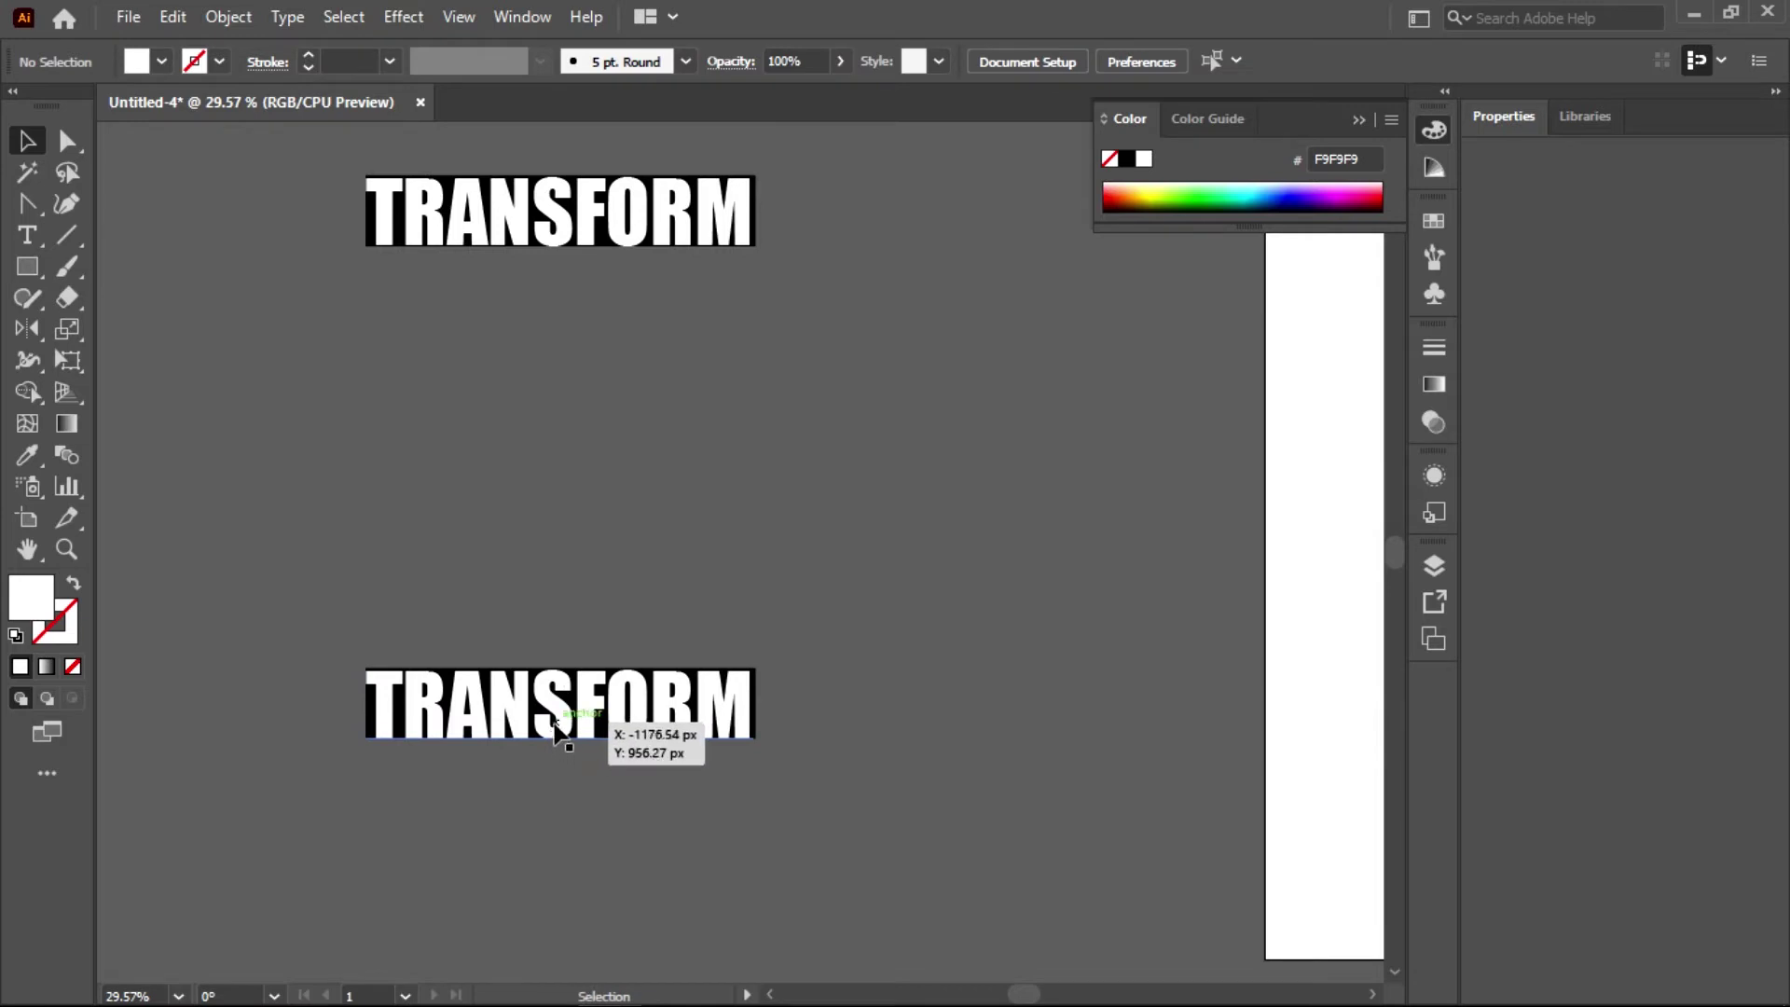
drag(562, 725, 575, 623)
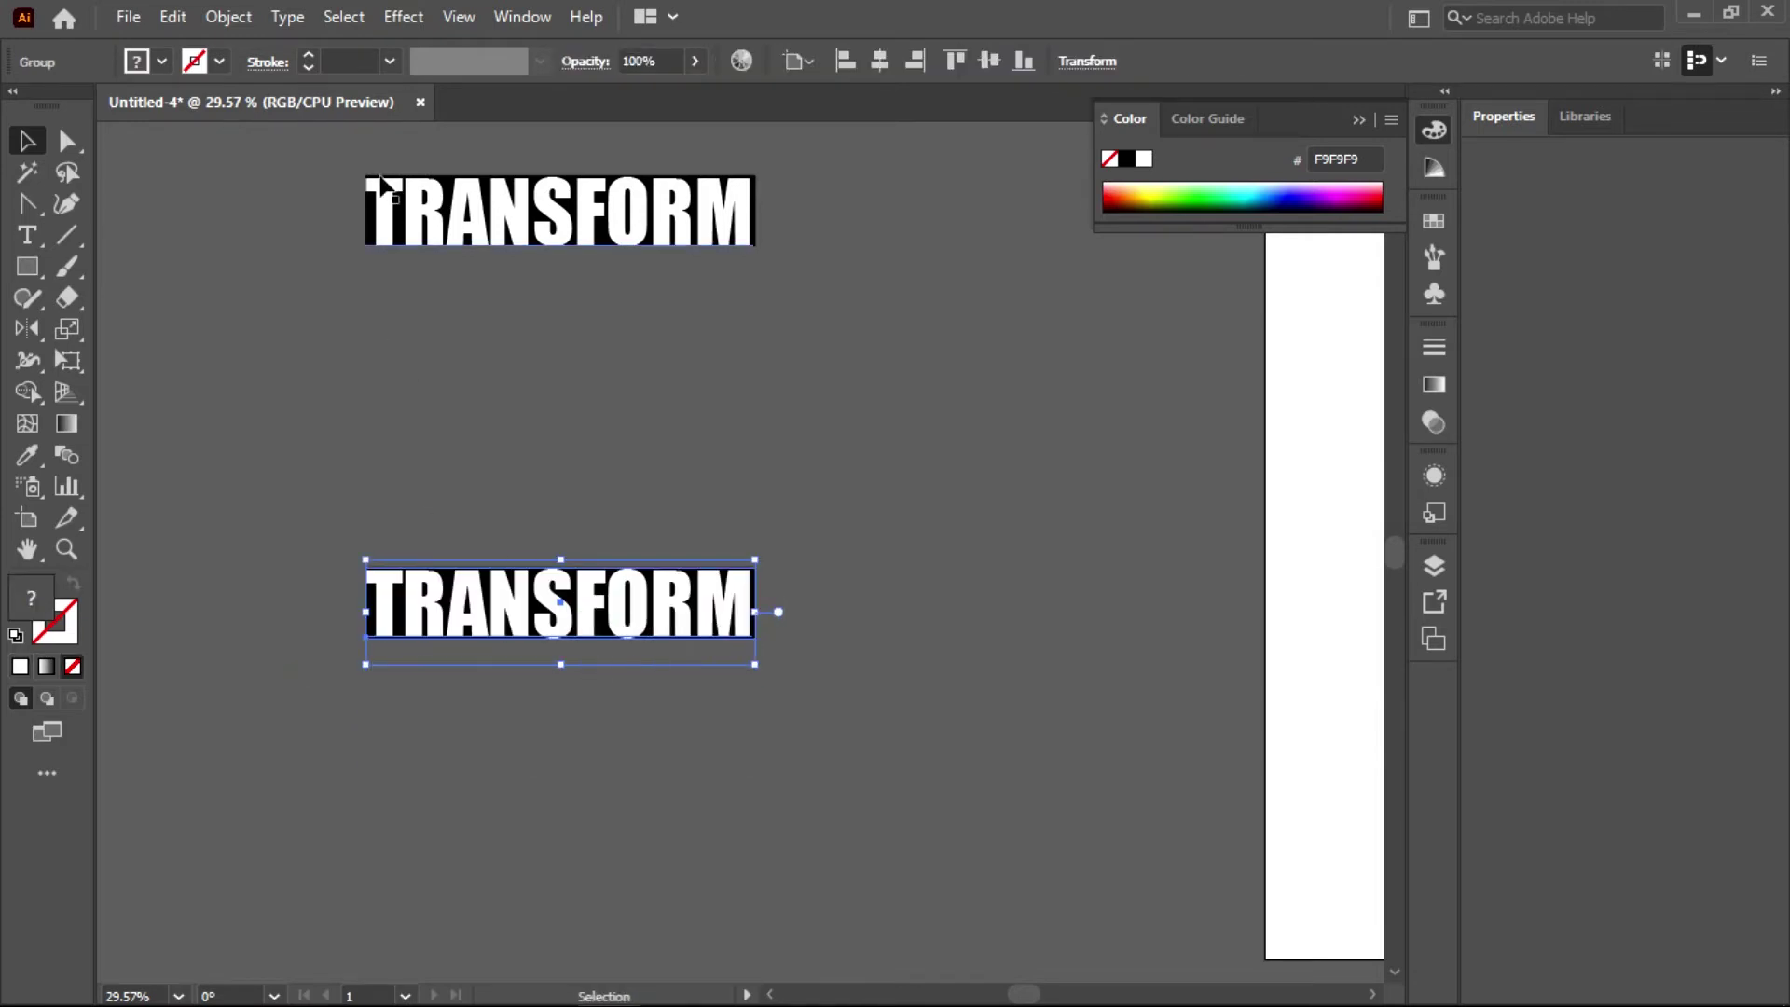
- Select both TRANSFORM groups and make a blend between them
drag(334, 164, 778, 735)
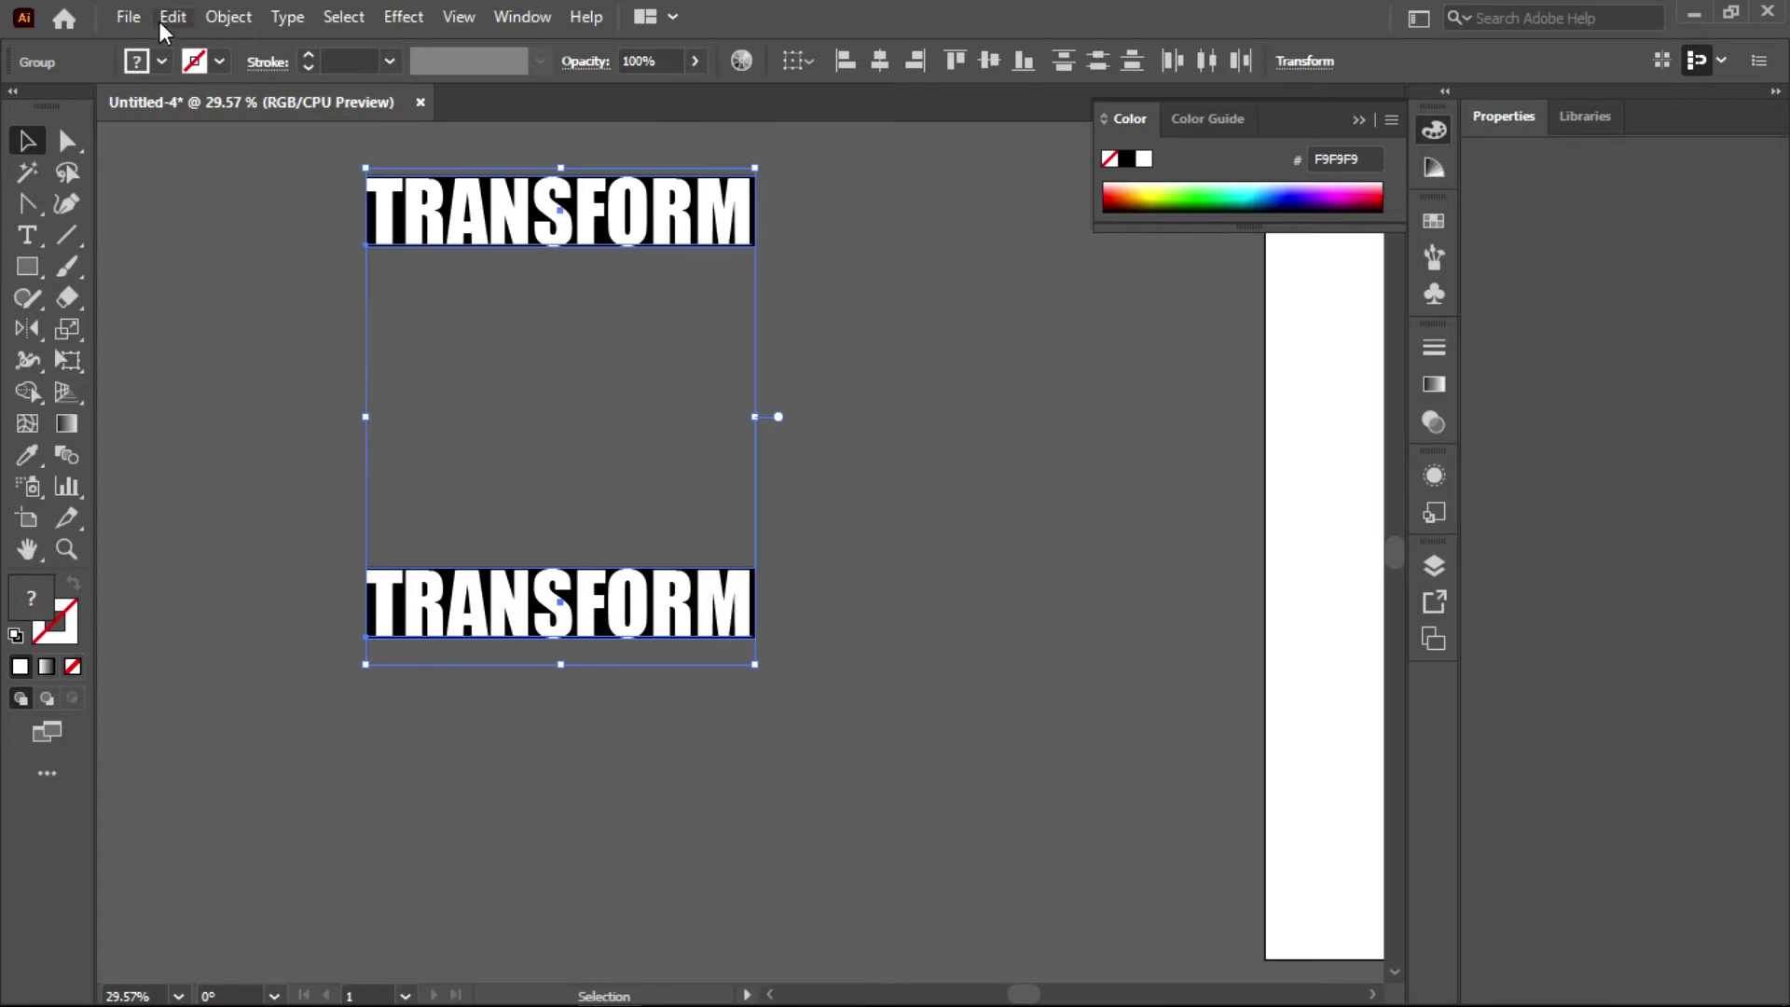
click(226, 17)
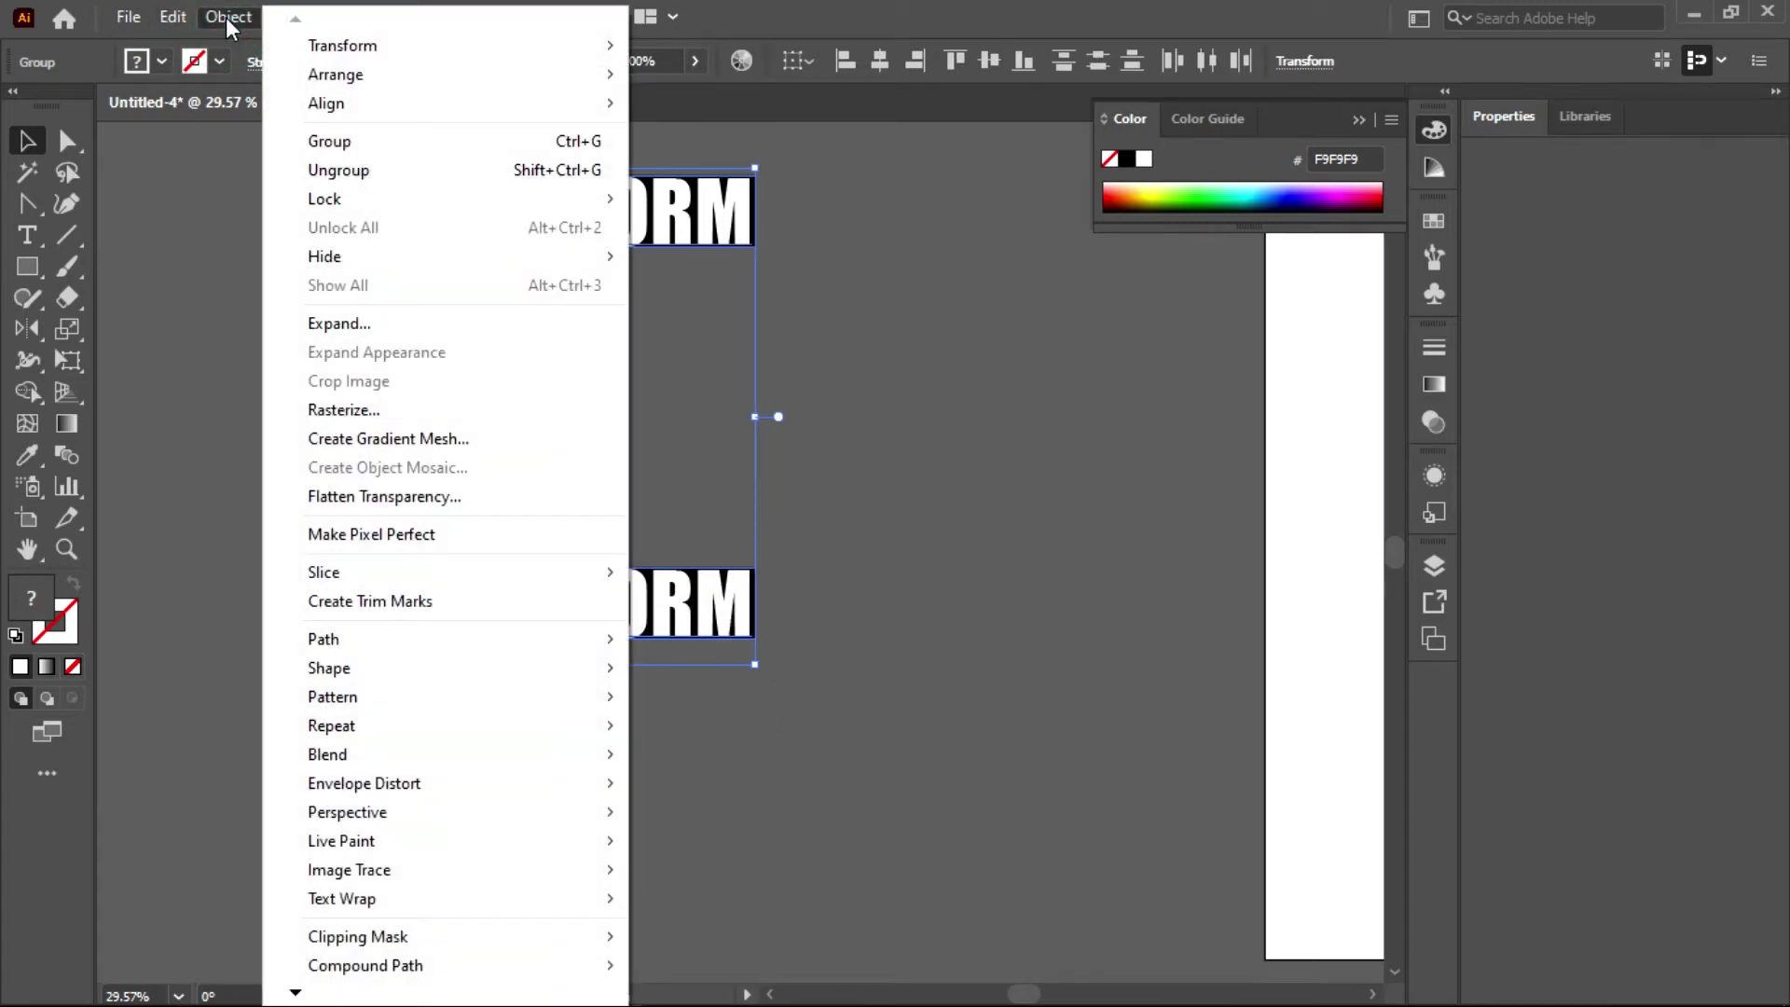
mouse_move(380, 752)
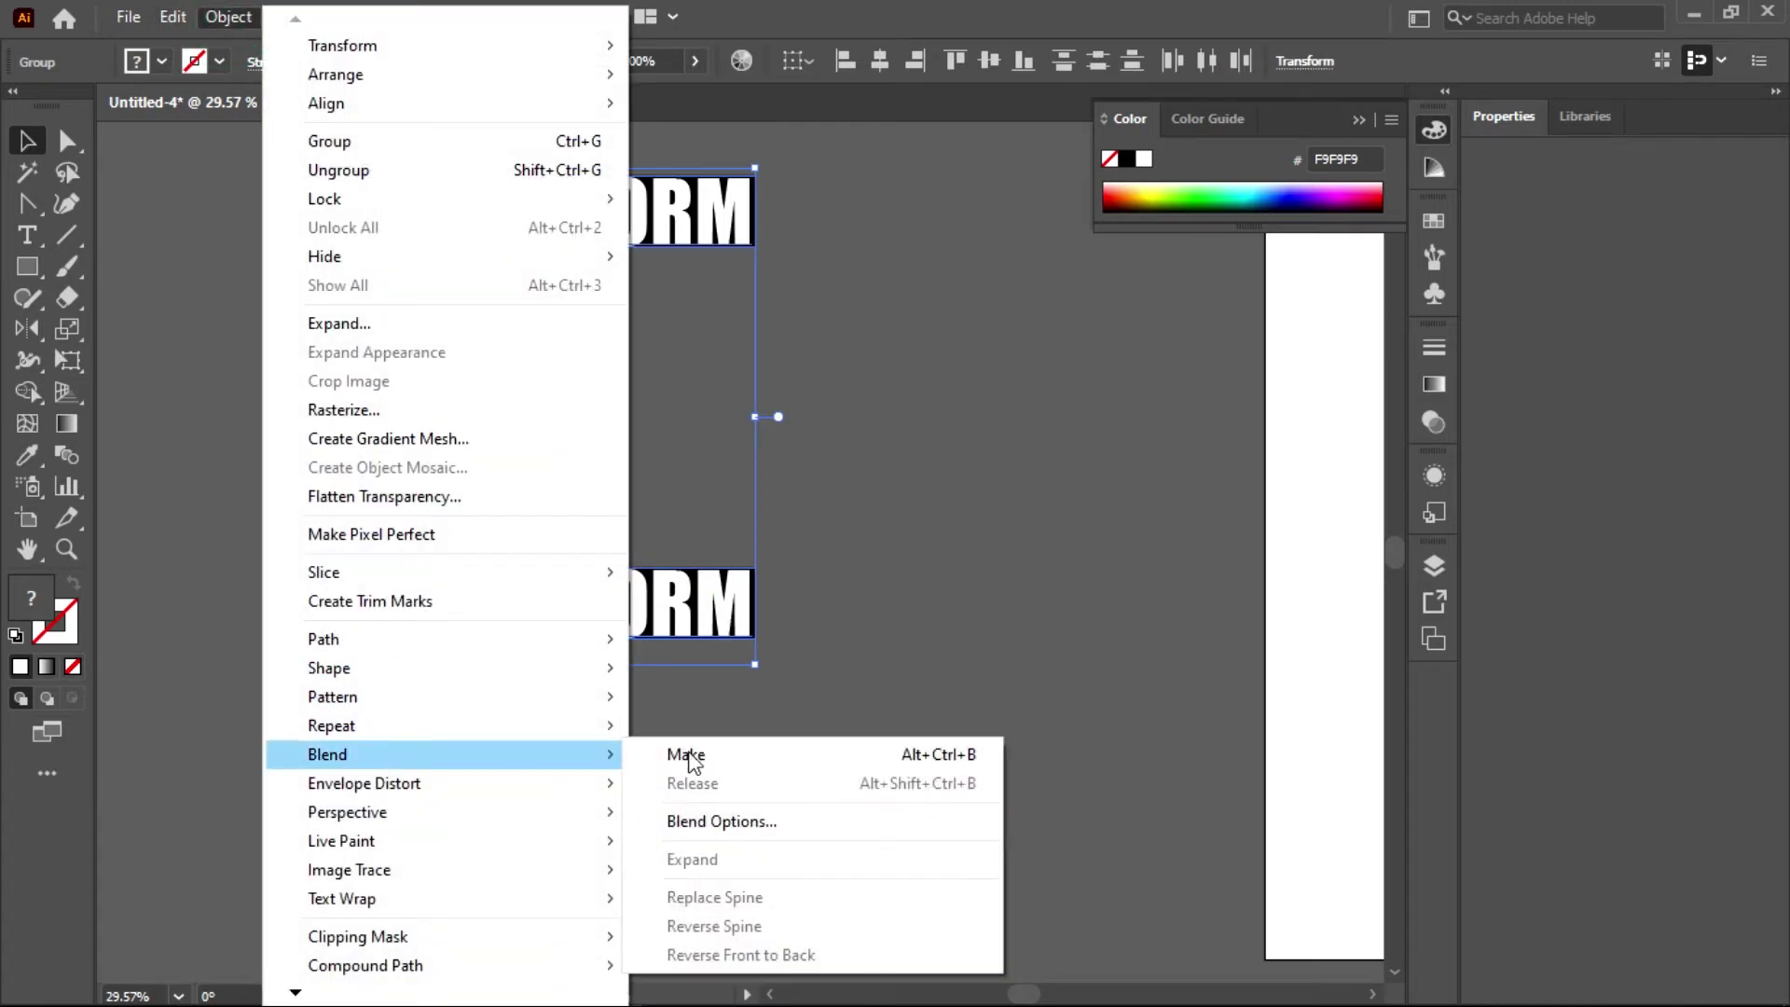
click(690, 757)
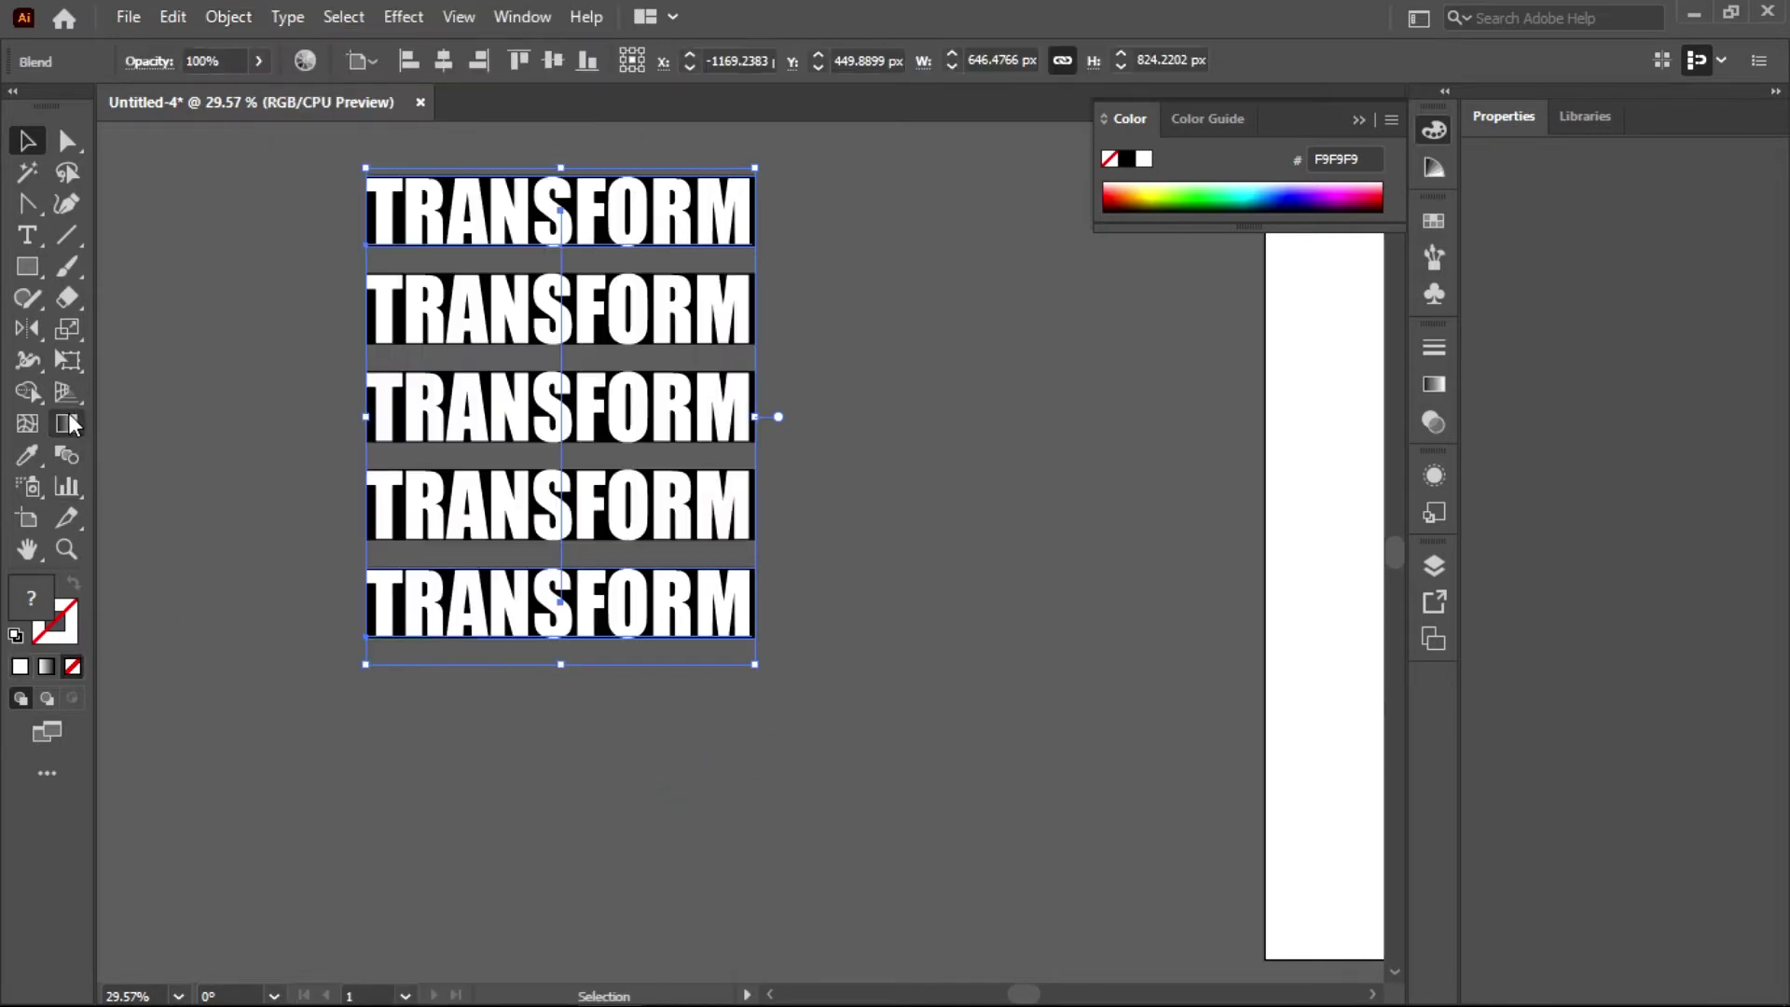
- Set the blend's spacing to Specified Steps with 12 steps
double_click(72, 455)
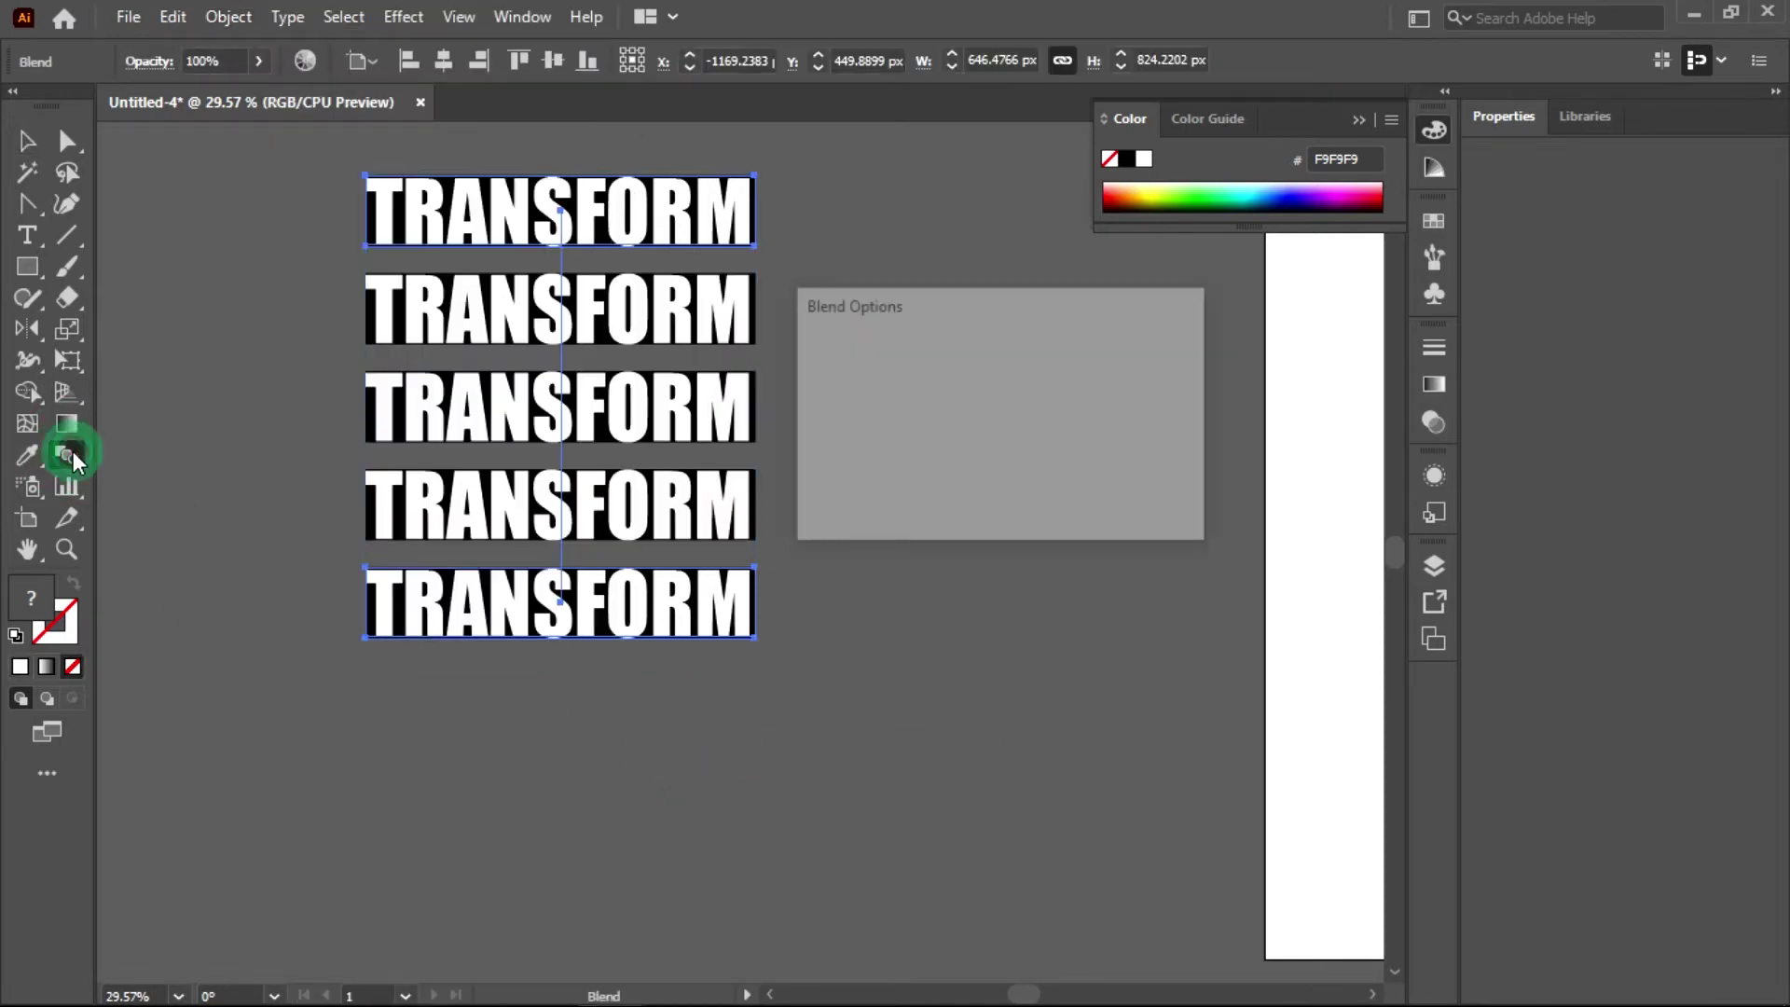
click(1031, 366)
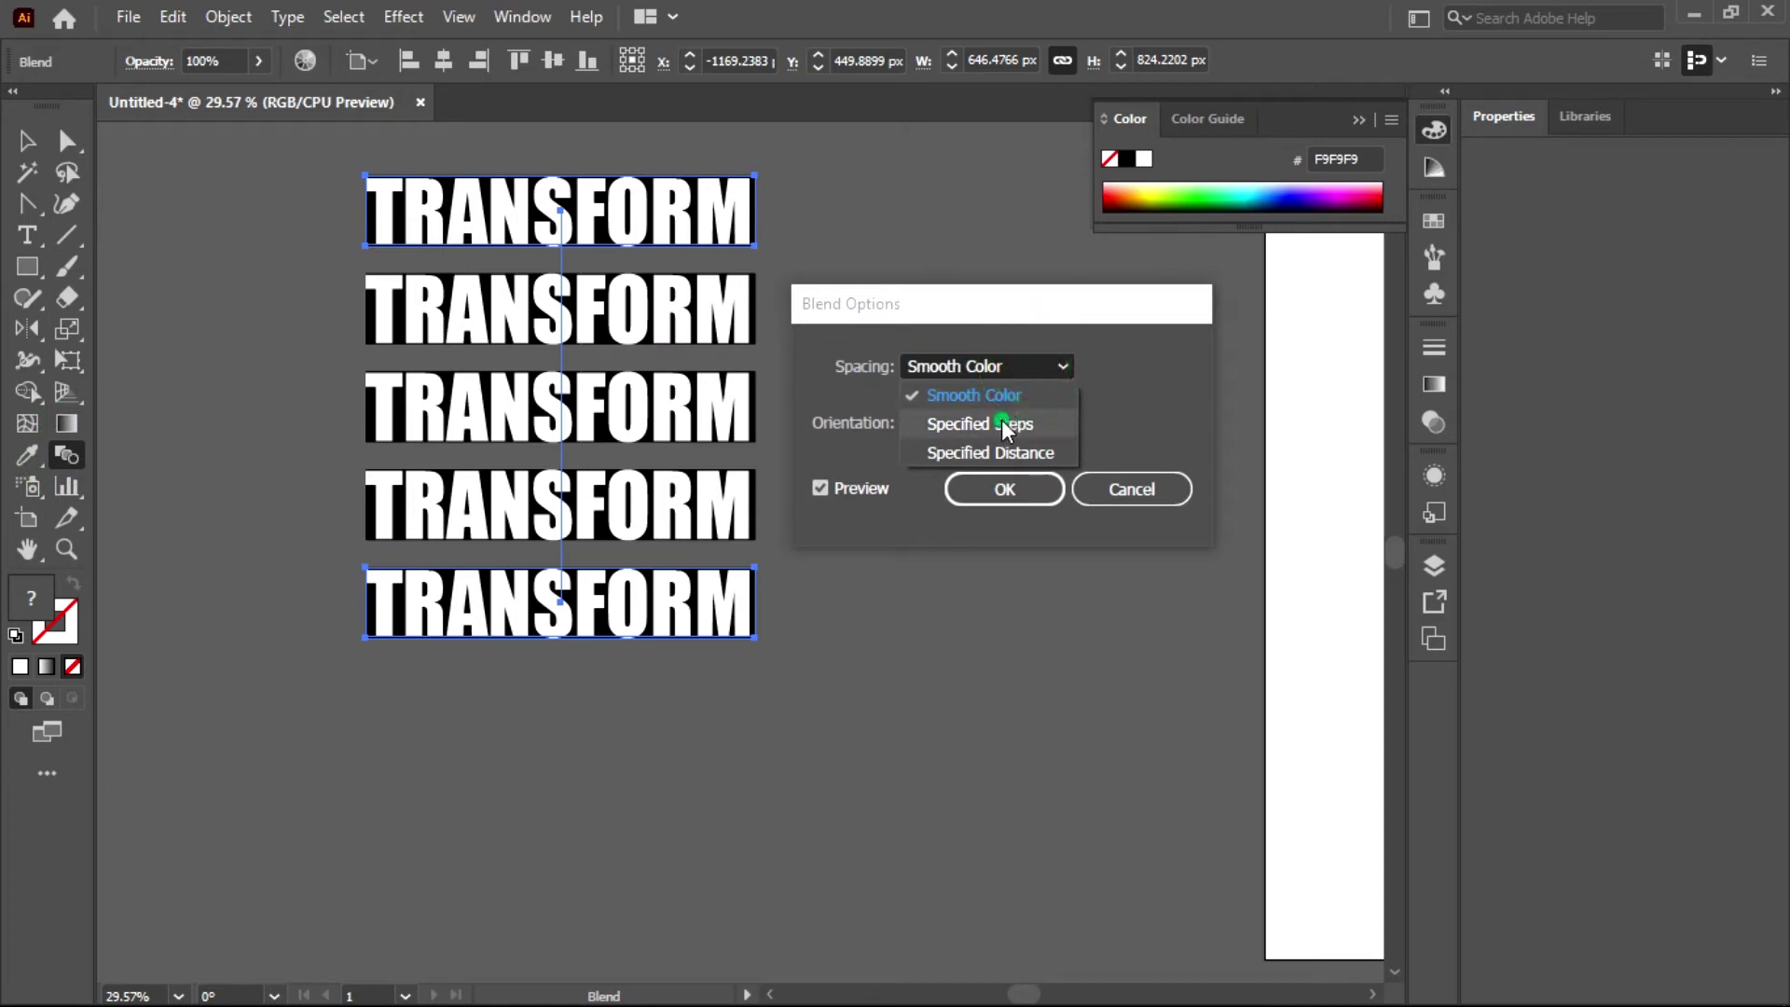
click(1002, 420)
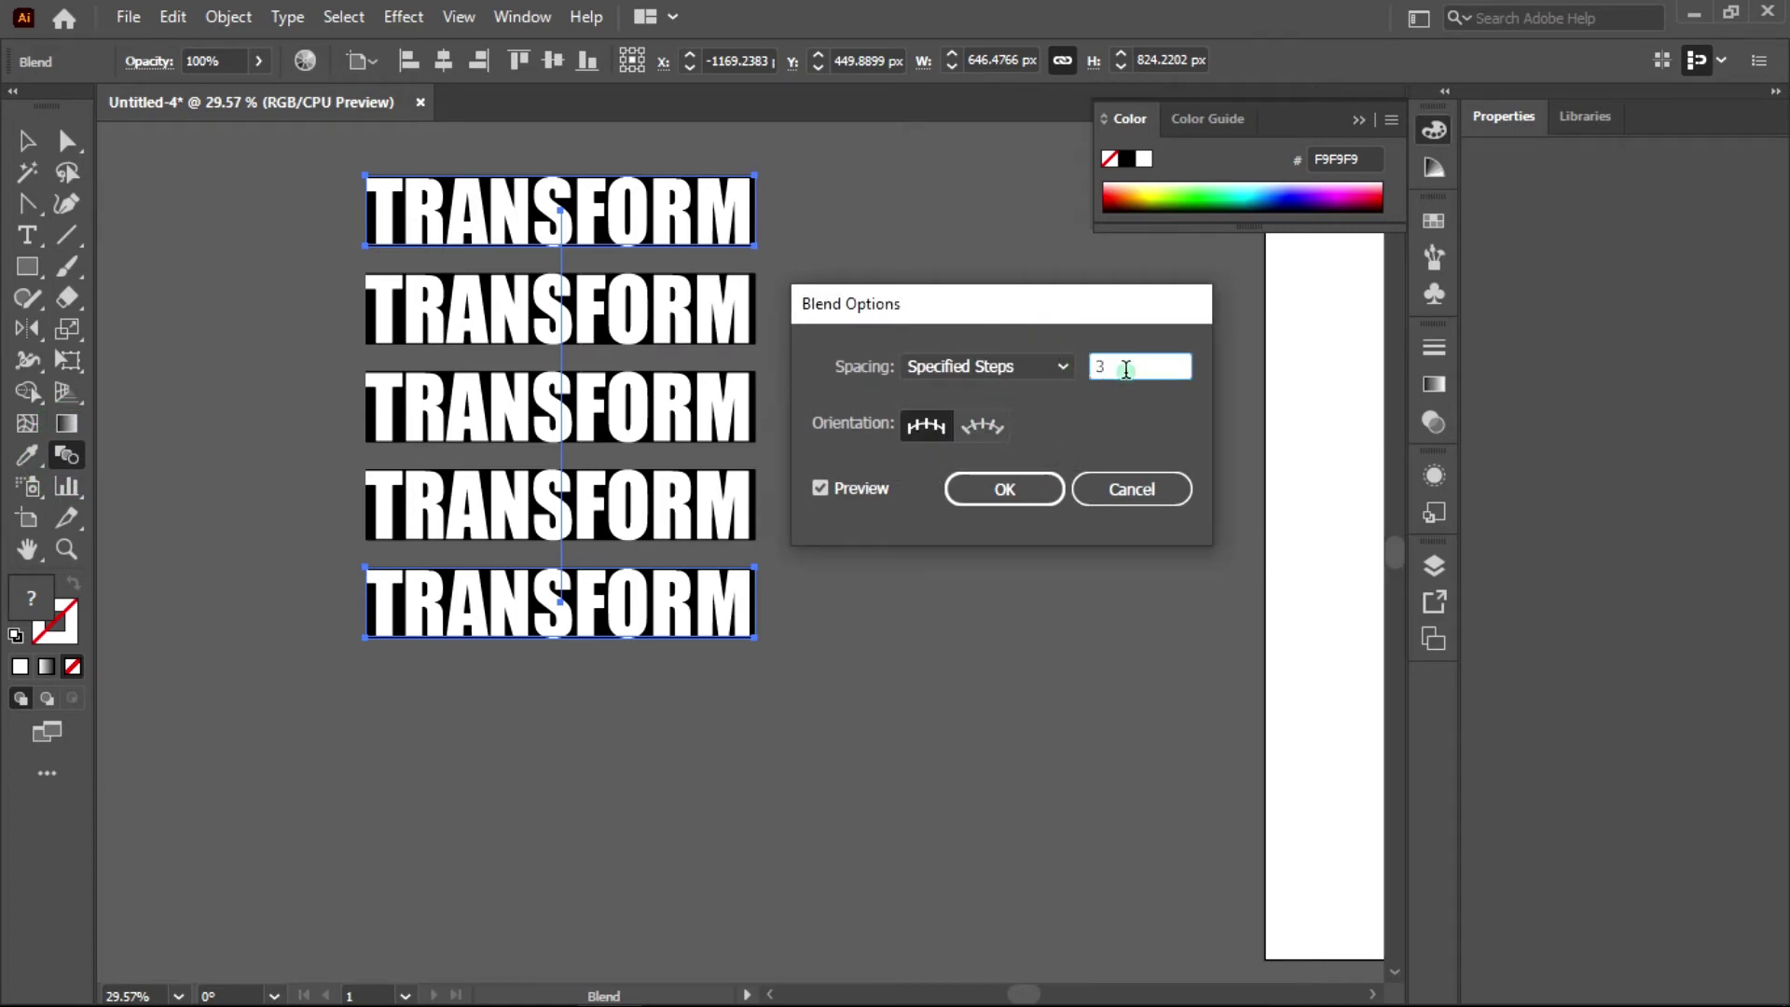
text(11)
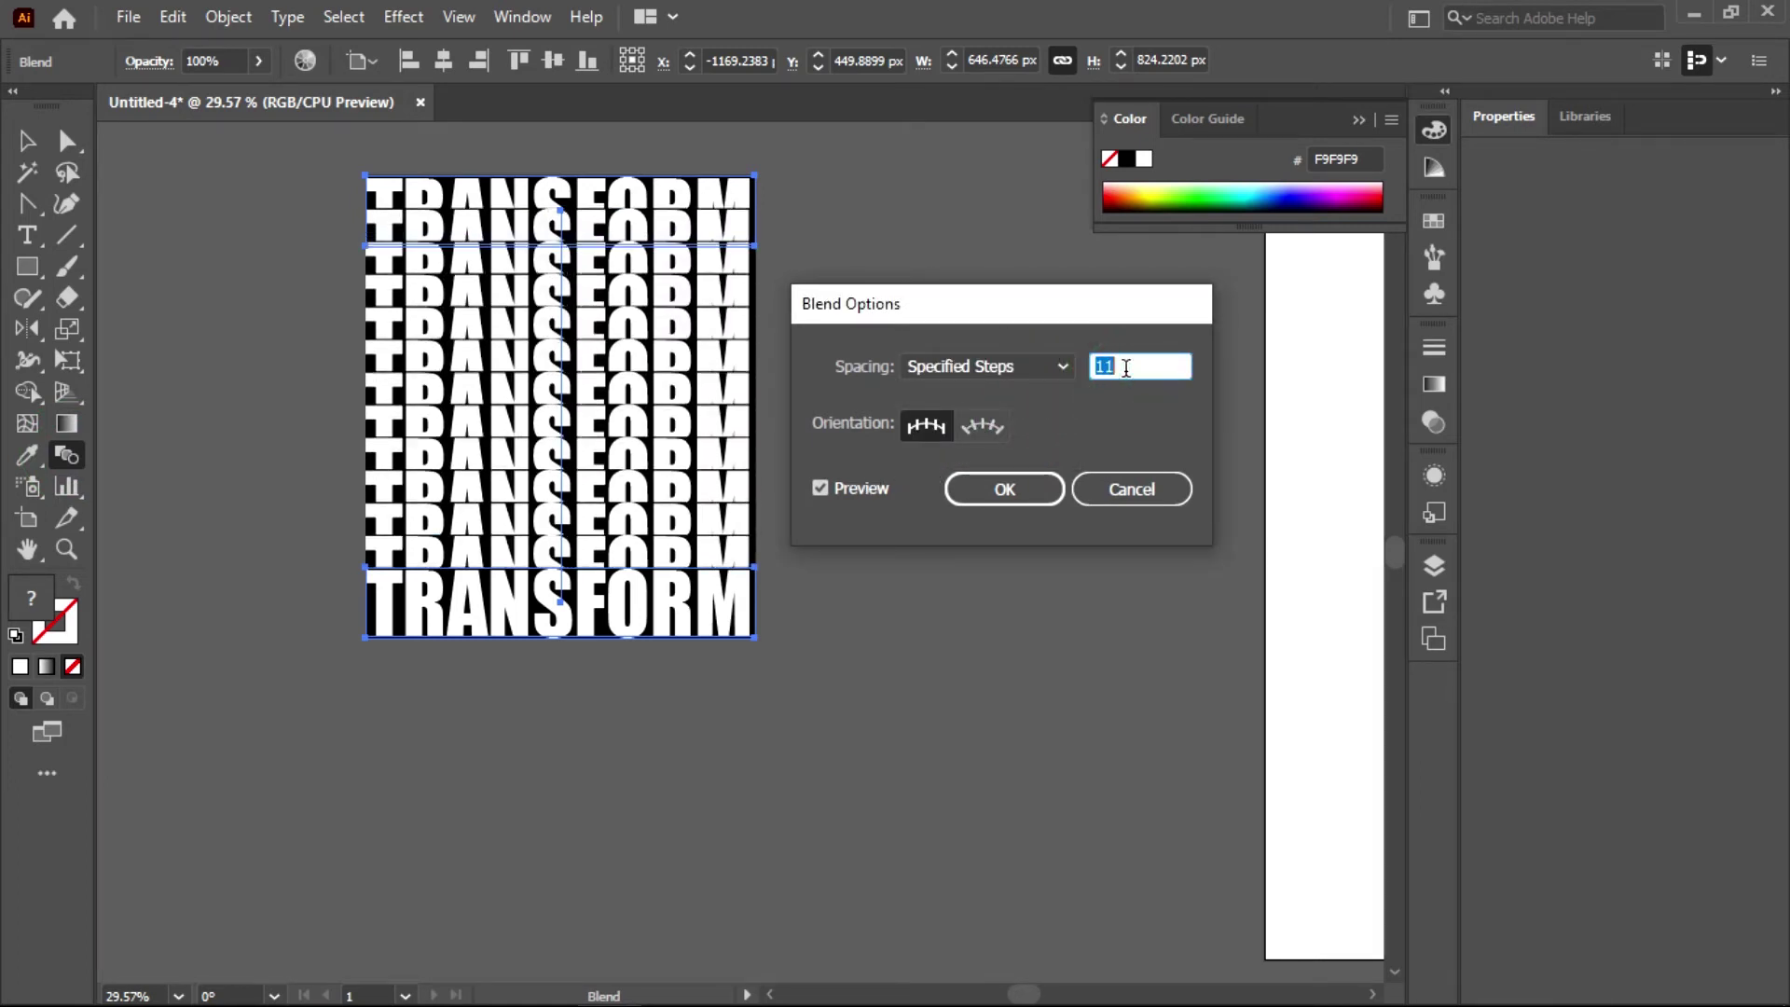
key(Up)
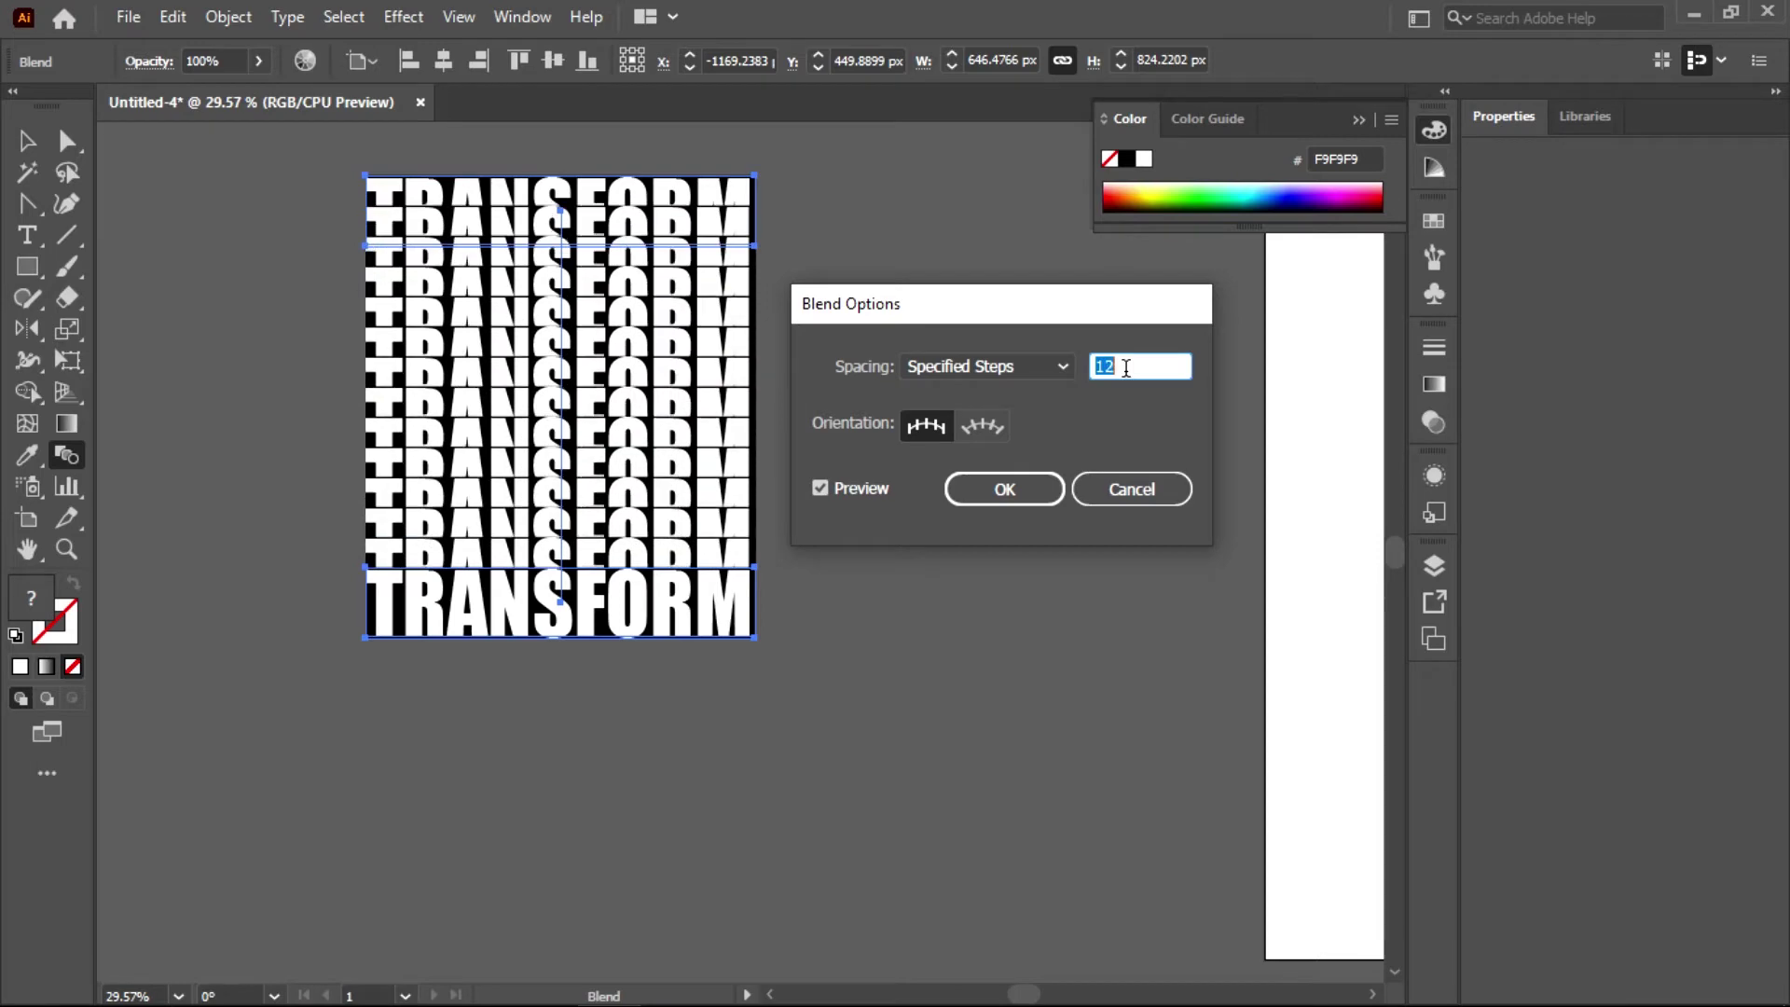
click(1045, 487)
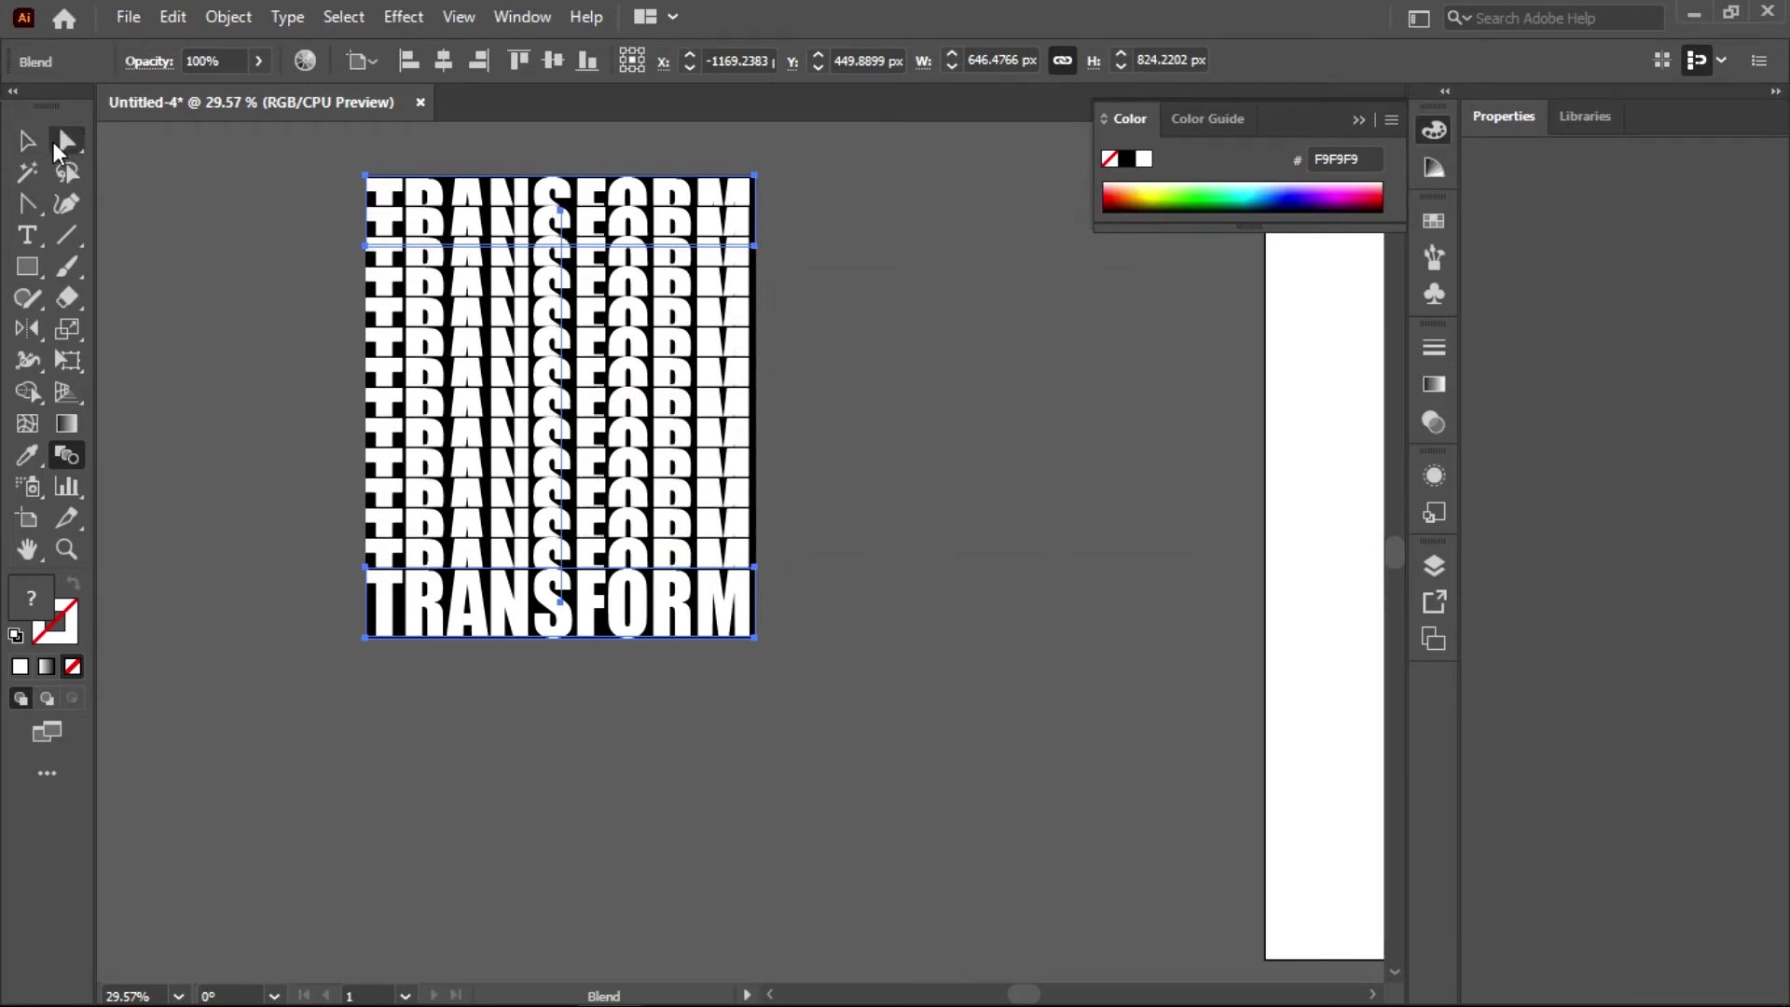
- Draw a rectangle about 808 by 921 px that covers the whole blend and fill it with black
click(27, 267)
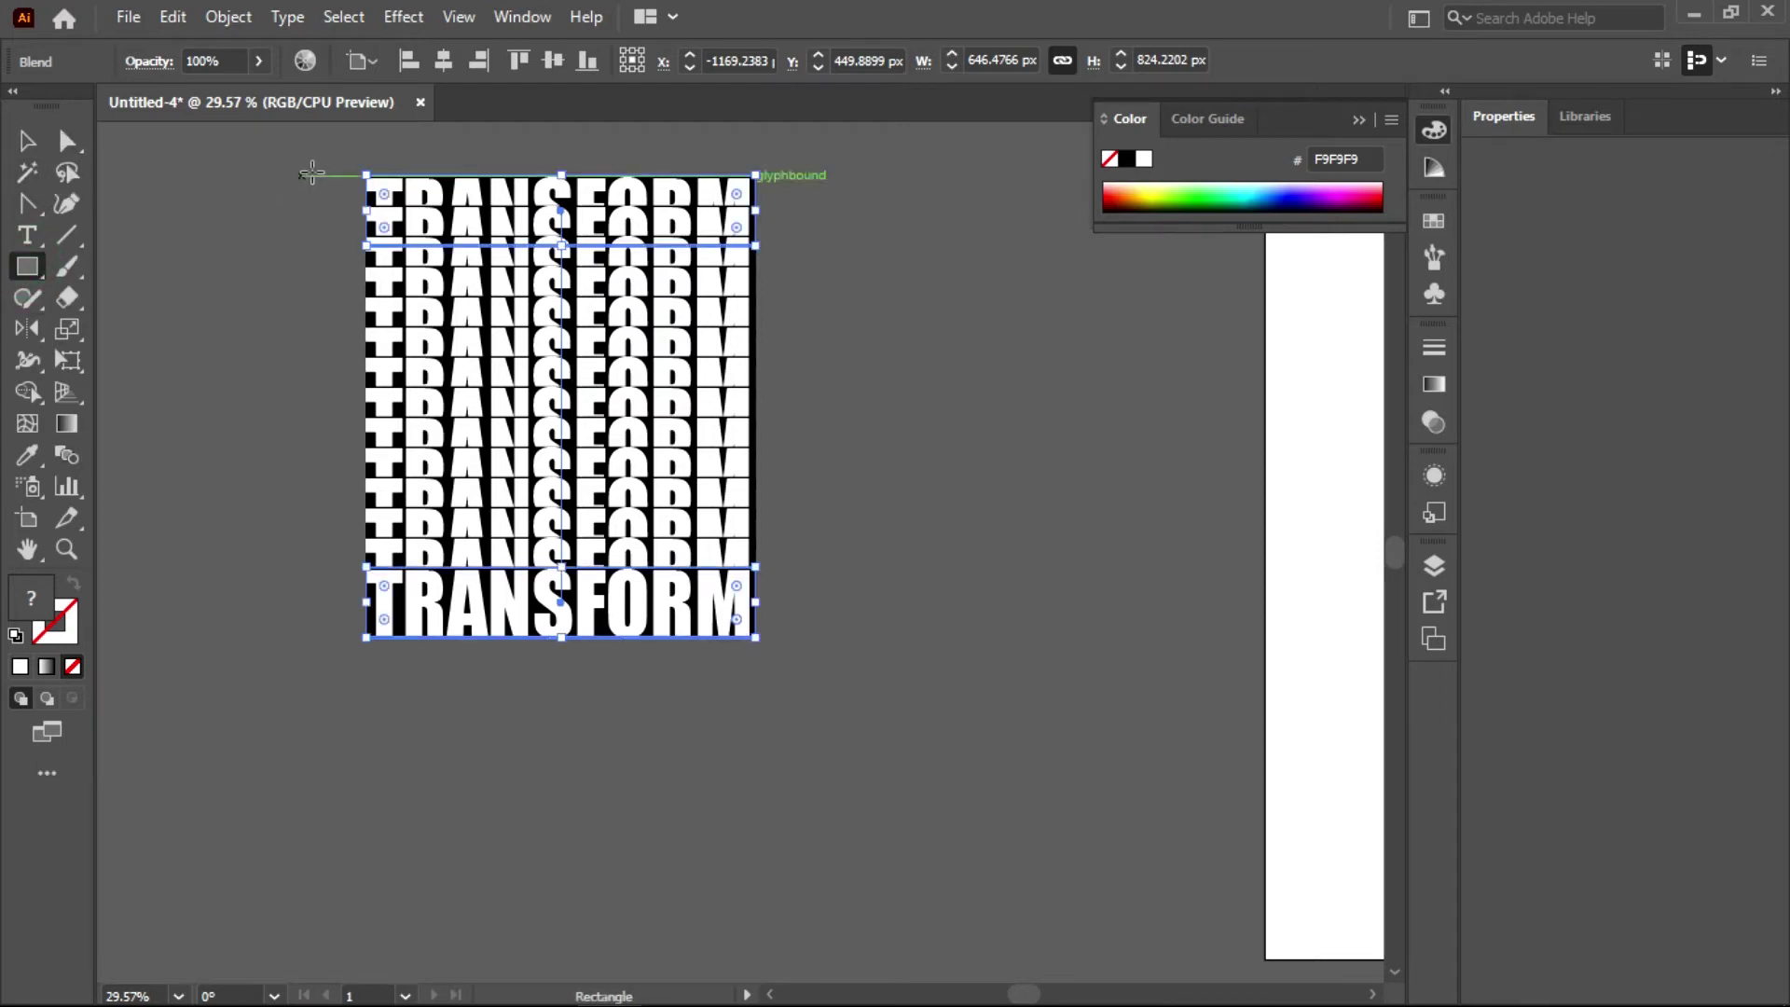
drag(319, 157, 807, 711)
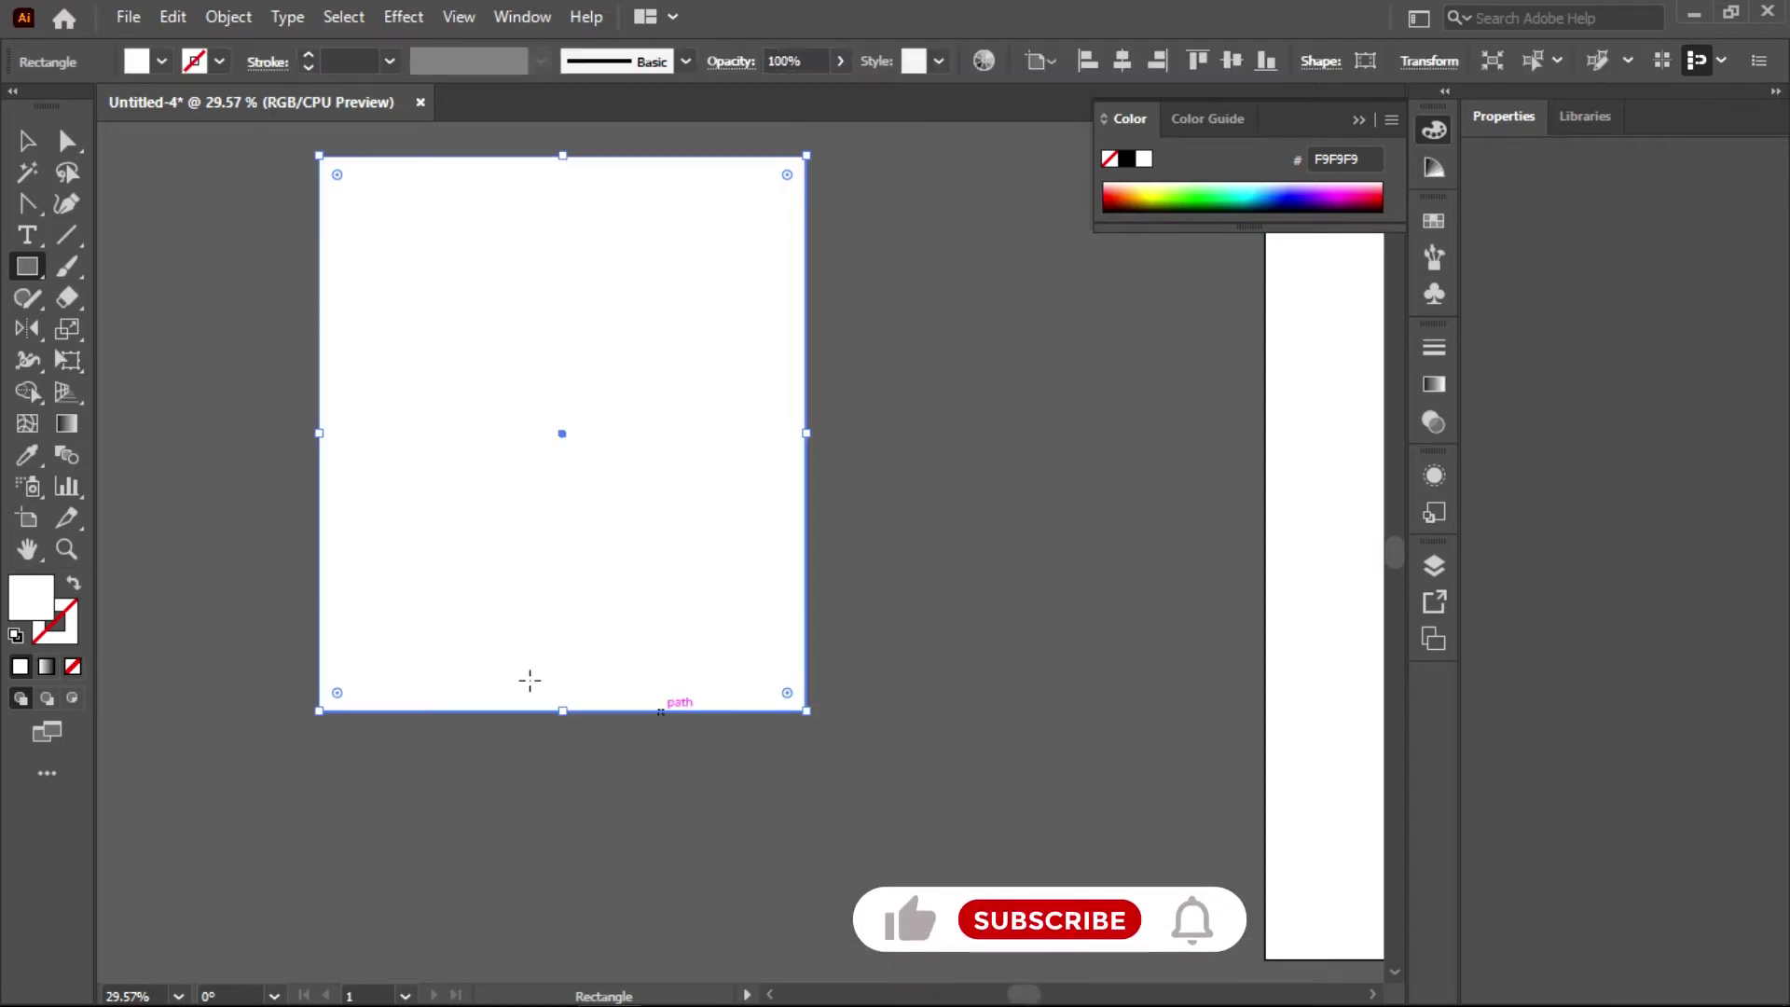
right_click(433, 494)
click(30, 604)
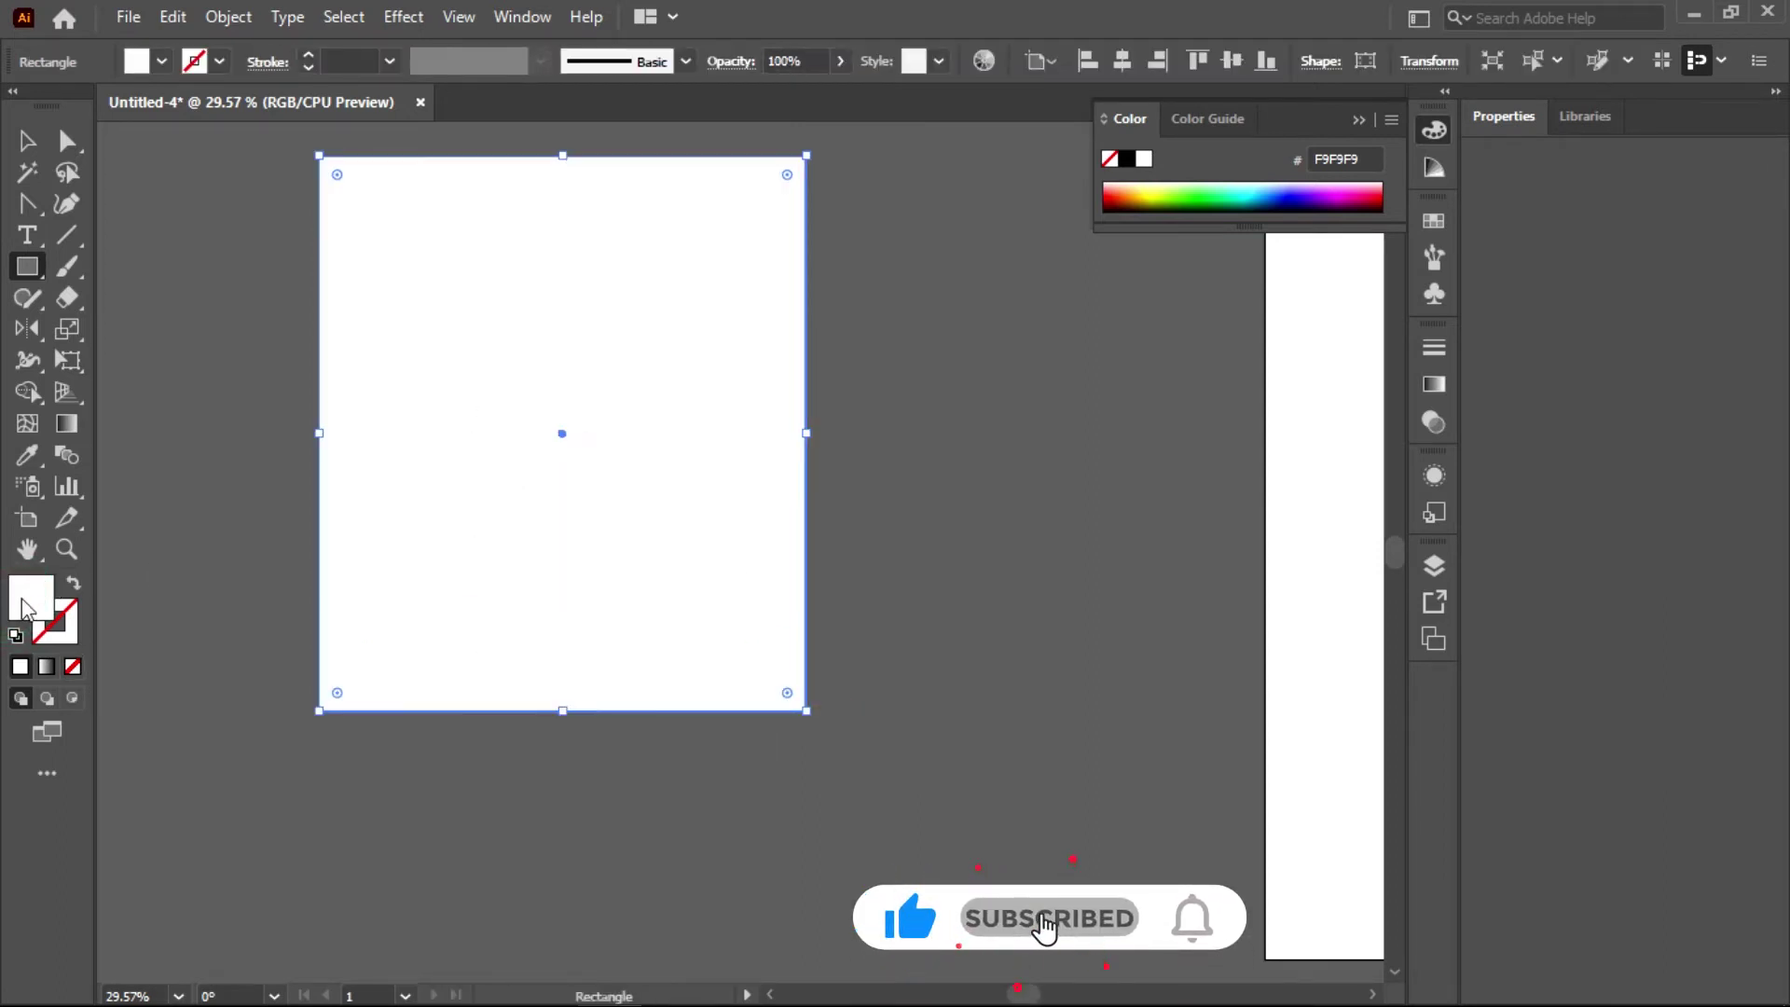
click(30, 606)
drag(1163, 396, 1073, 586)
click(1665, 264)
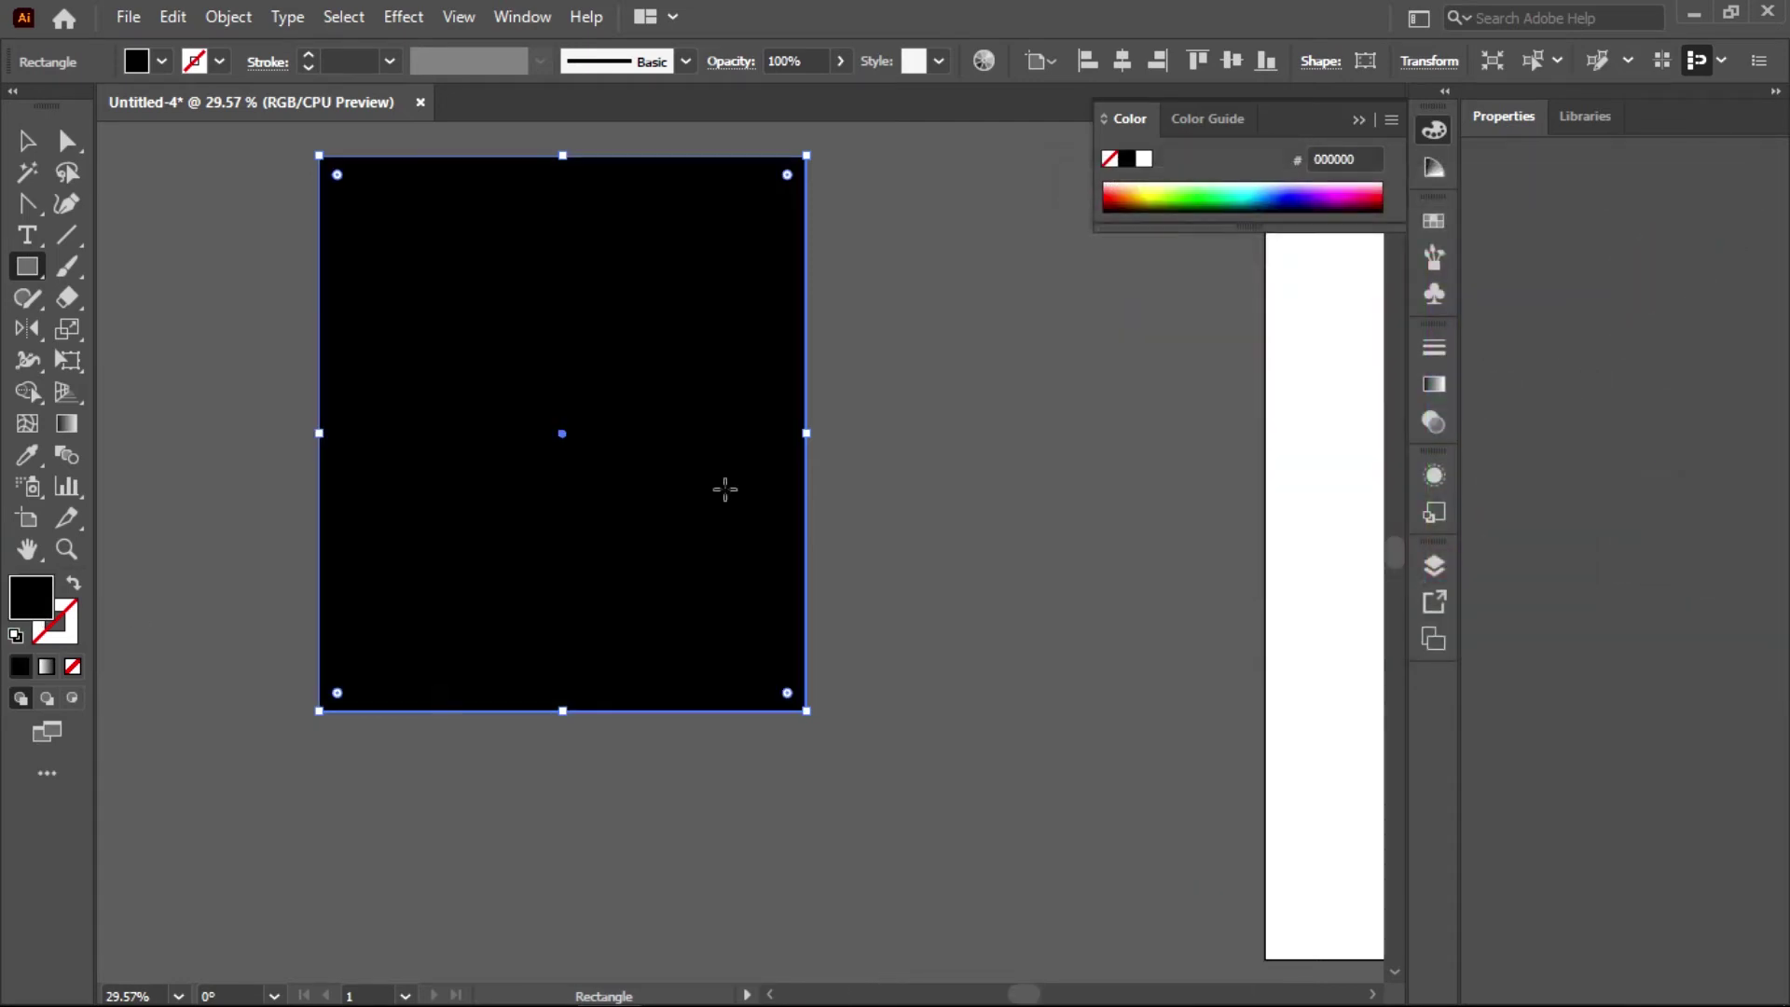
- Send the large black rectangle to the back, behind the blended TRANSFORM text
right_click(489, 319)
click(602, 795)
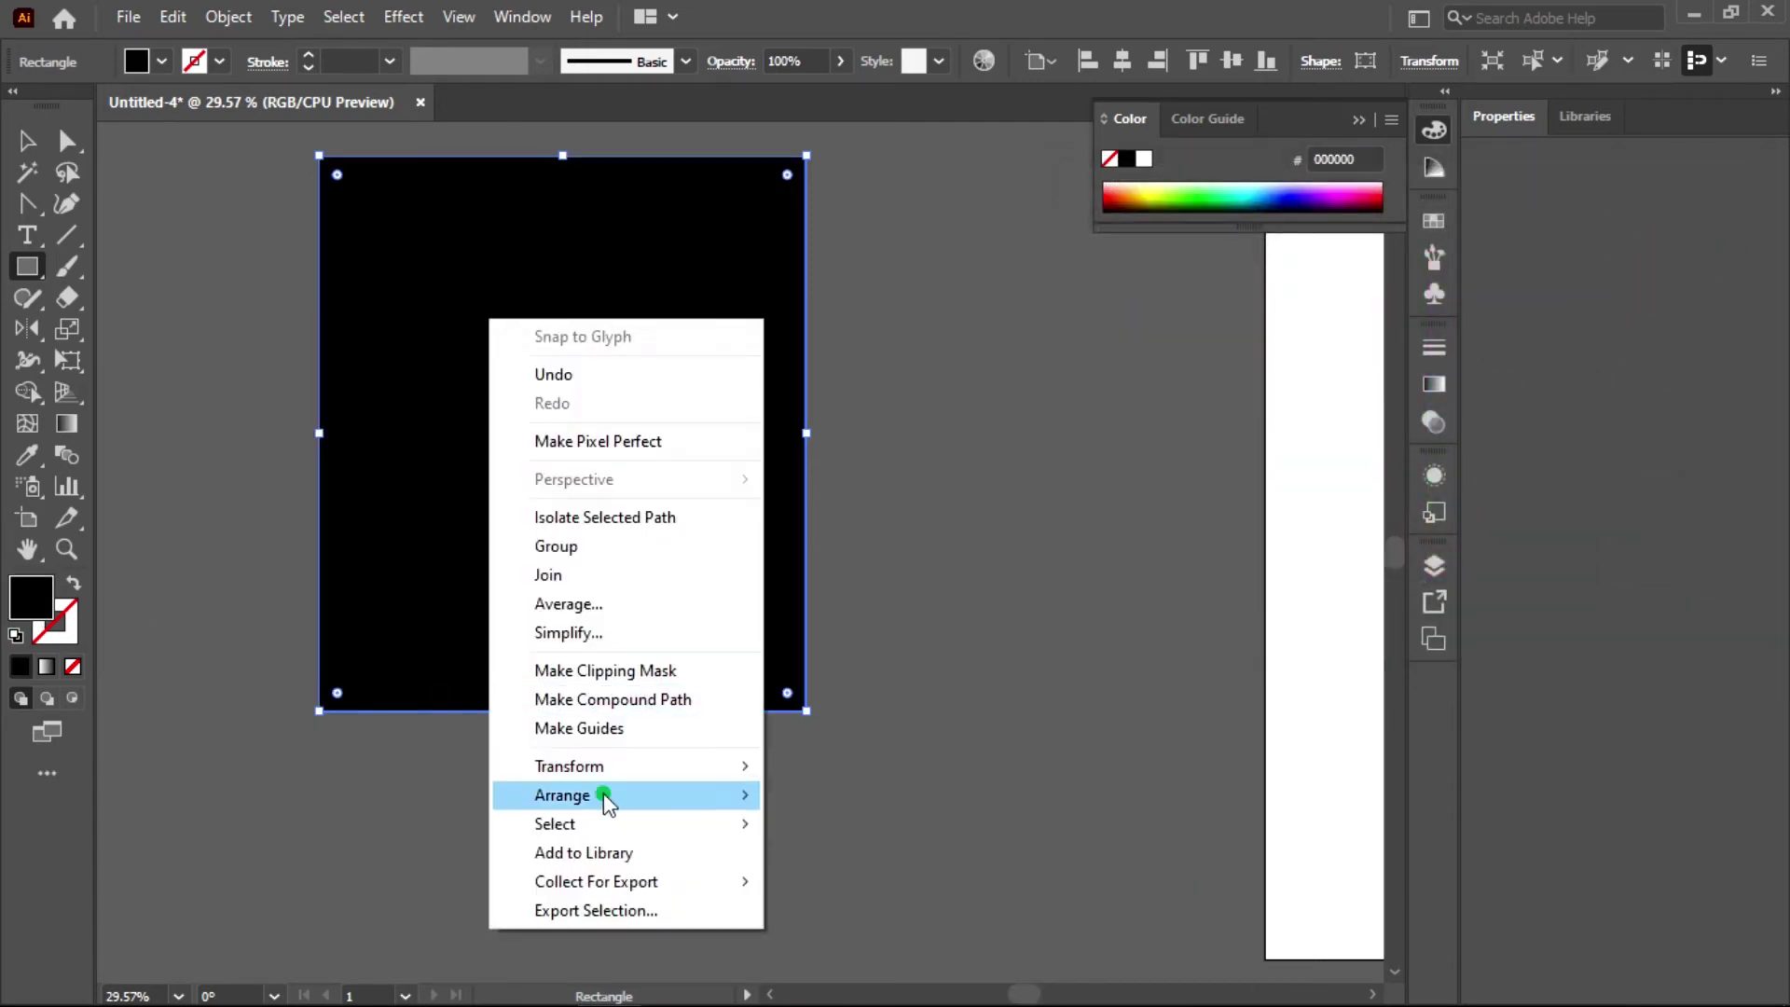
click(914, 852)
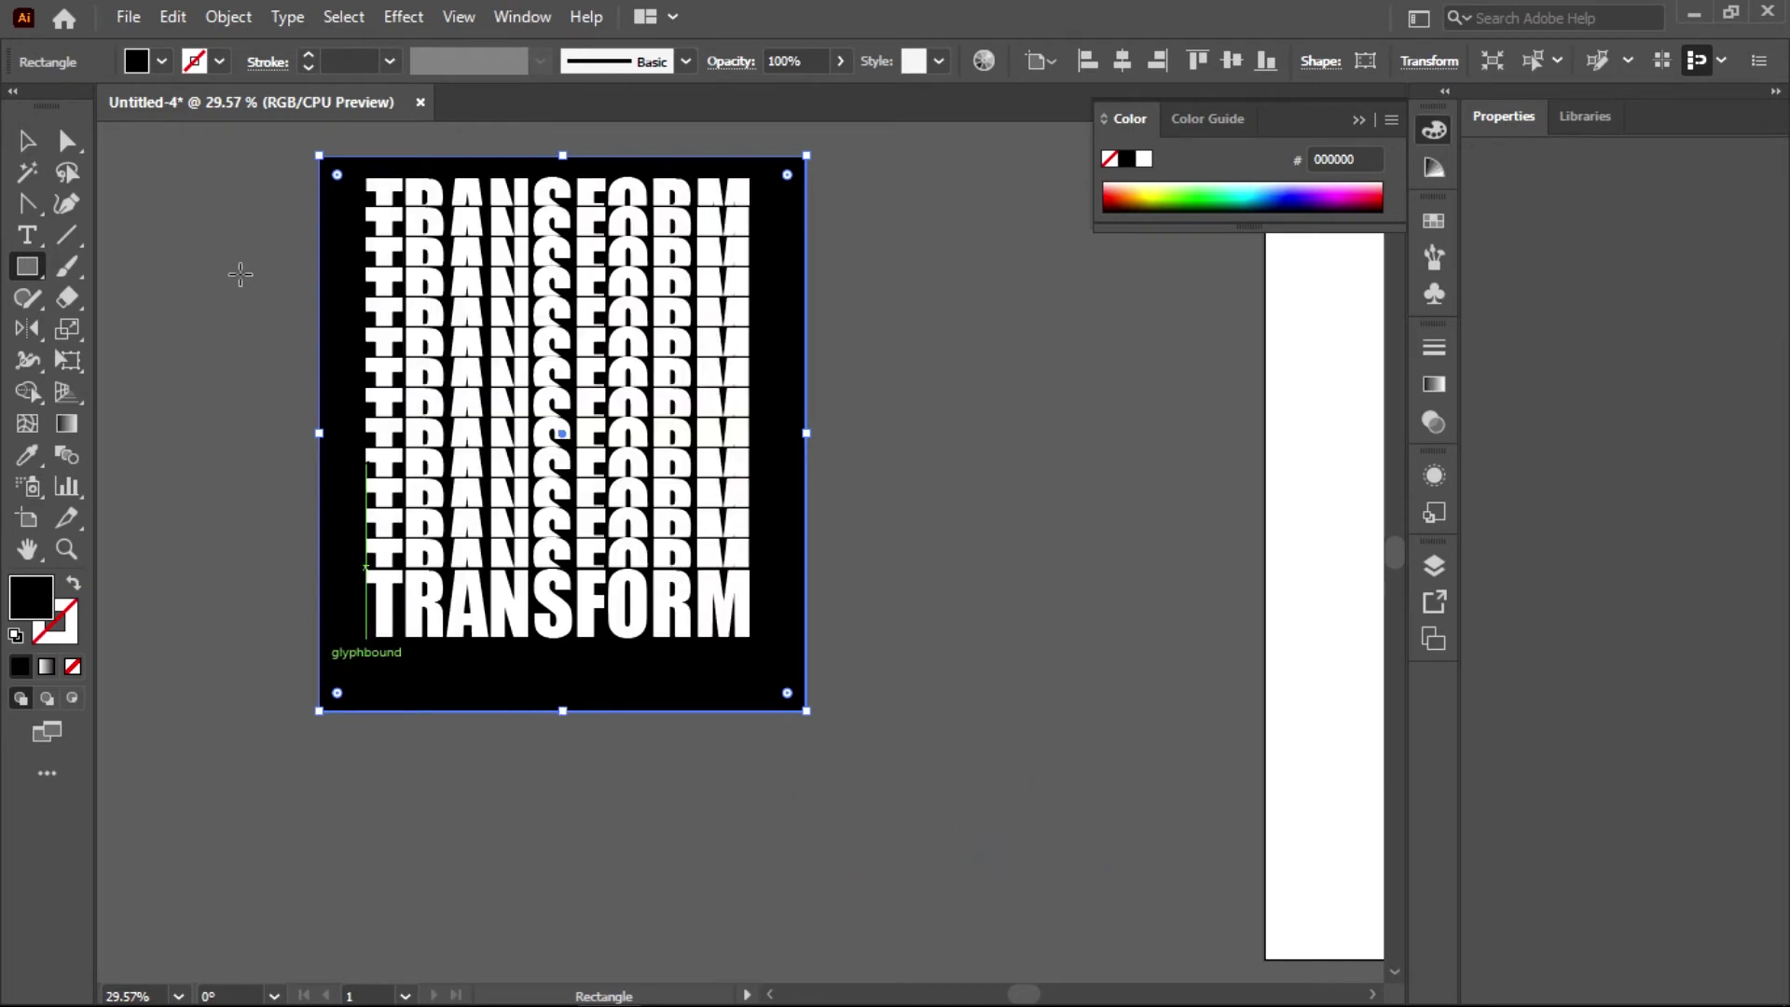
- Move the TRANSFORM blend slightly down to centre it on the black rectangle and deselect it
click(26, 138)
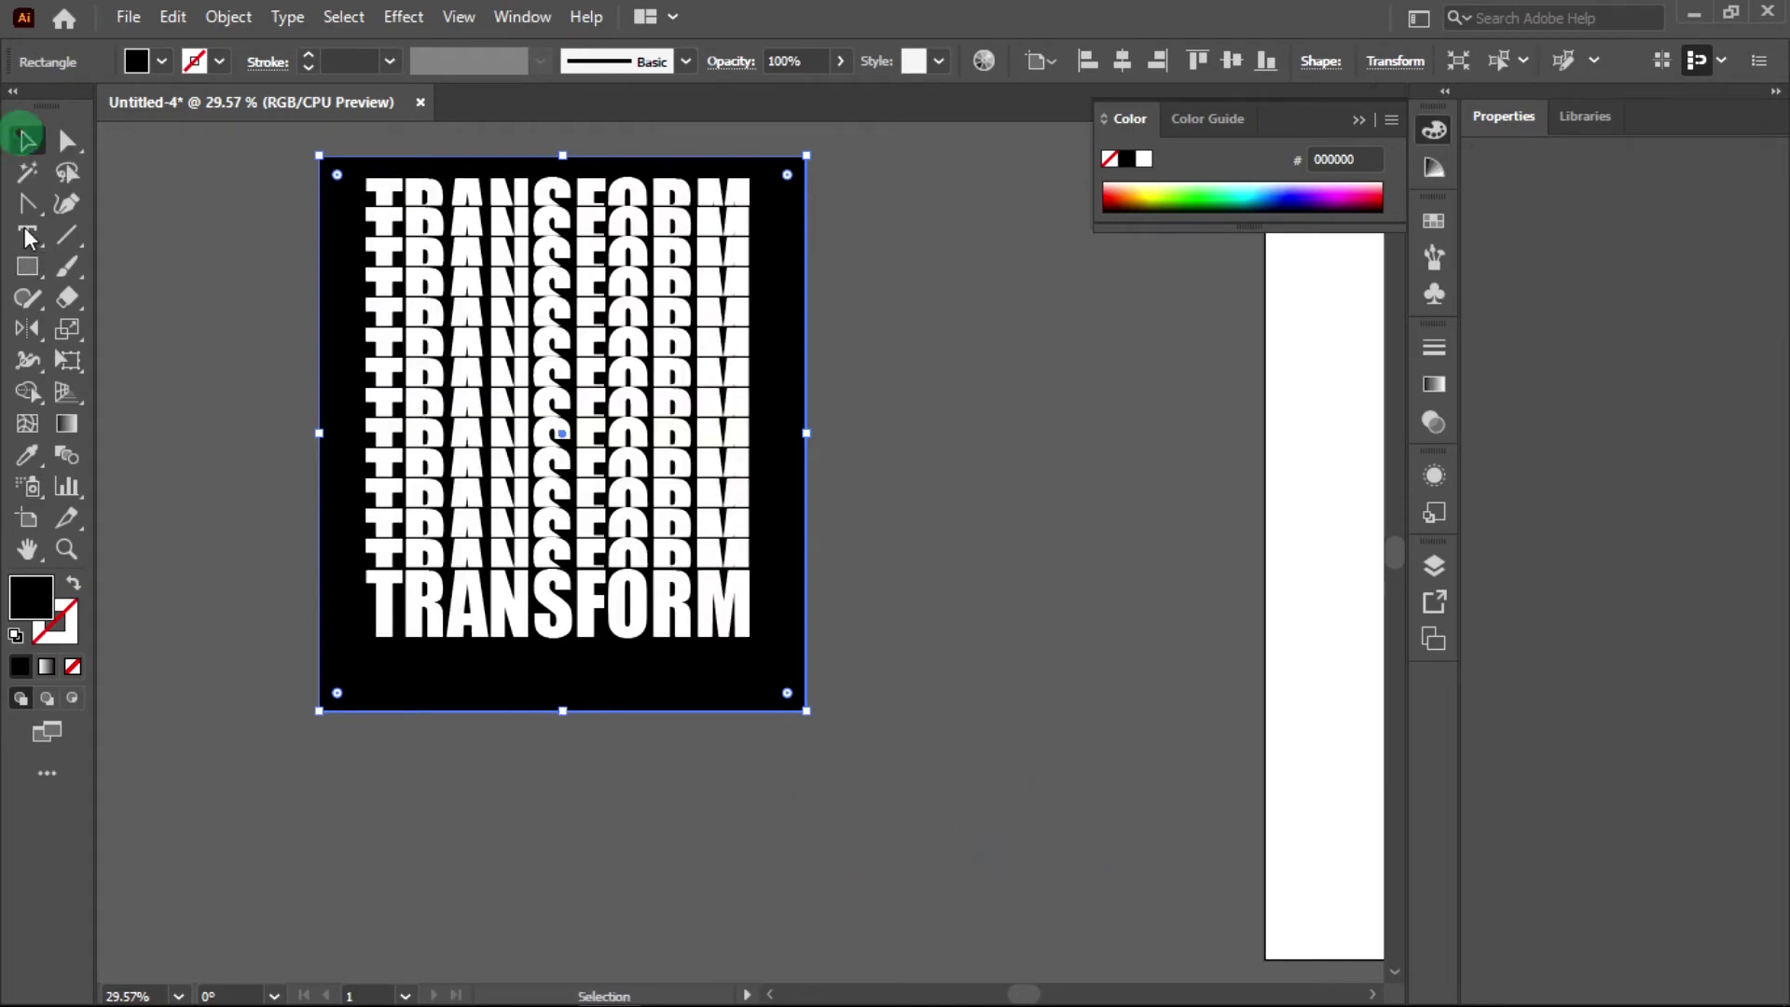
click(573, 255)
mouse_move(574, 261)
mouse_down()
mouse_move(578, 306)
mouse_move(572, 280)
mouse_up()
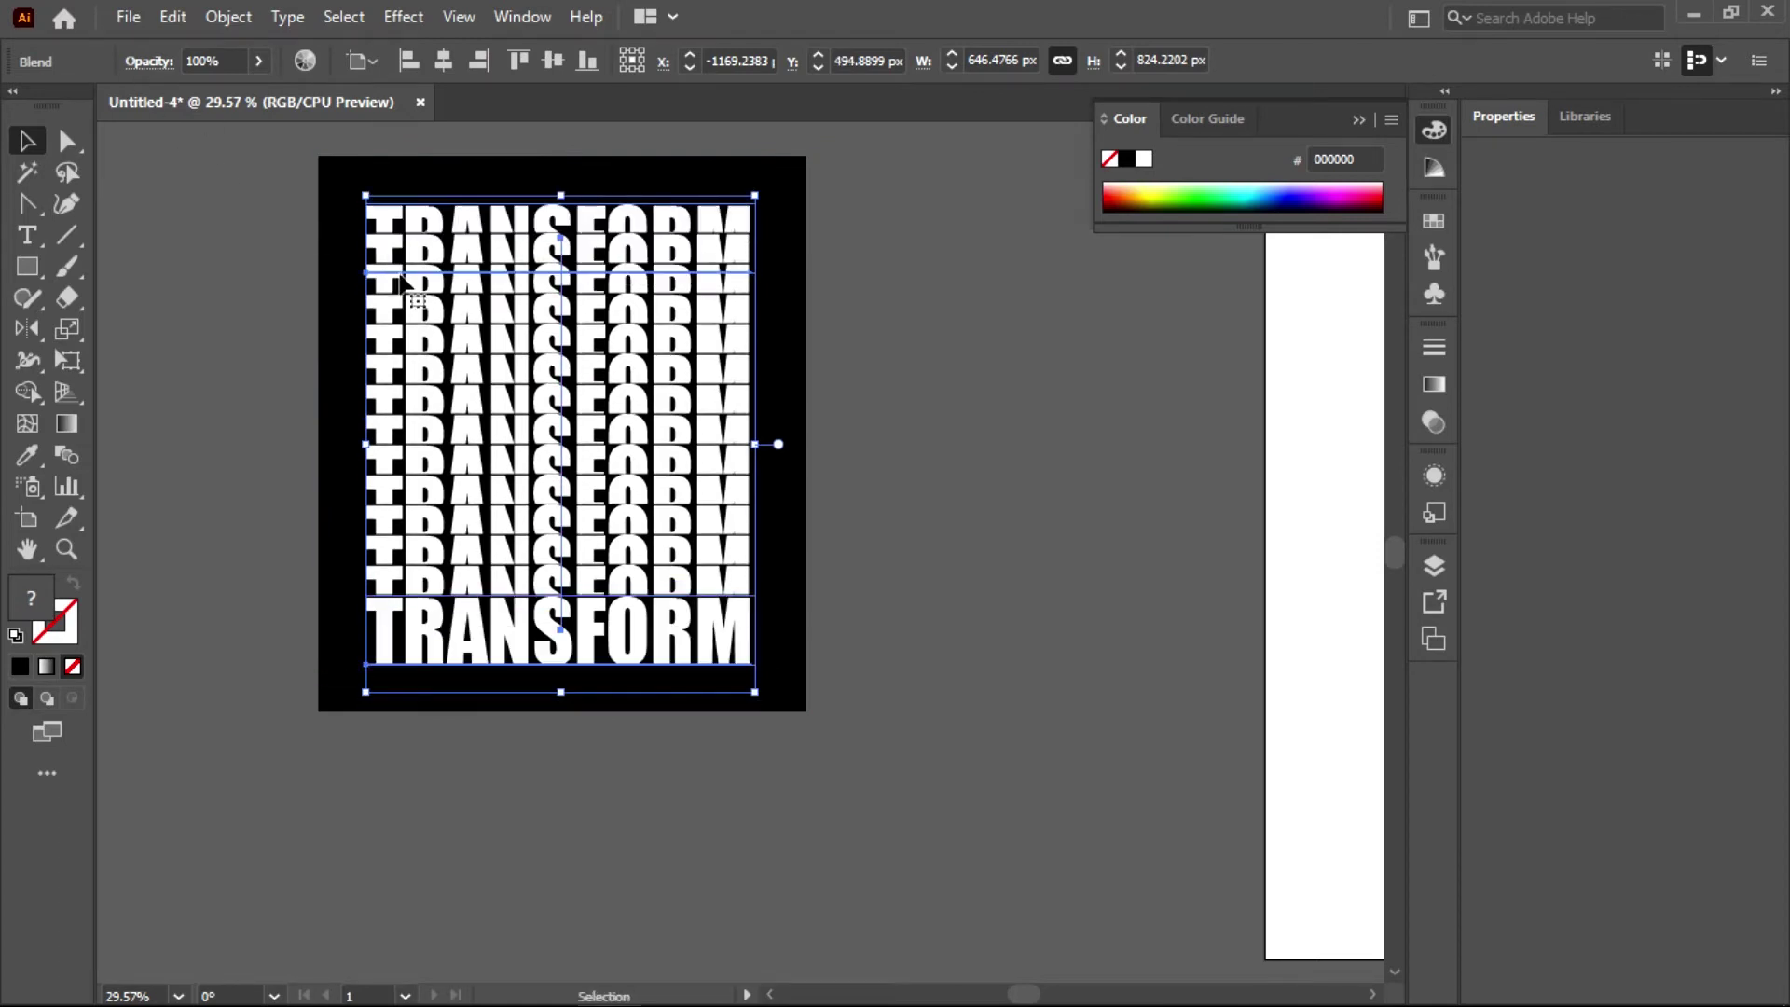
click(202, 213)
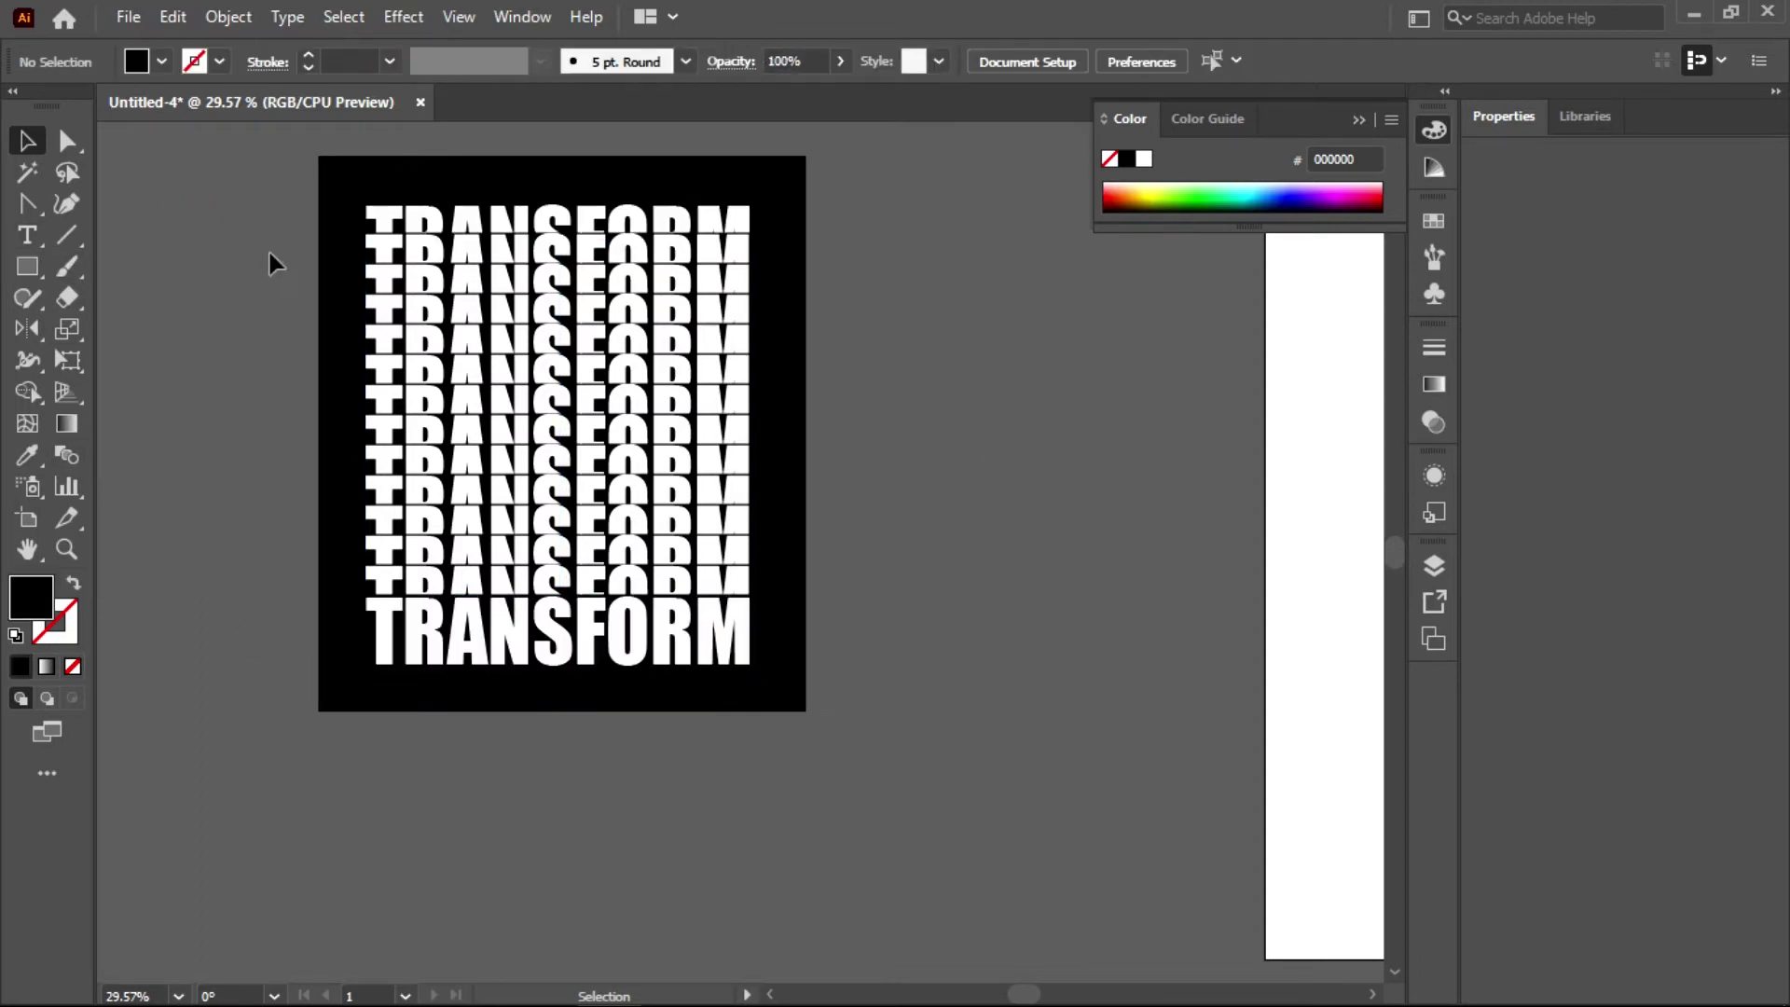
- Pull a direction handle straight up from the bottom anchor of the blend's spine with the Anchor Point tool
click(541, 329)
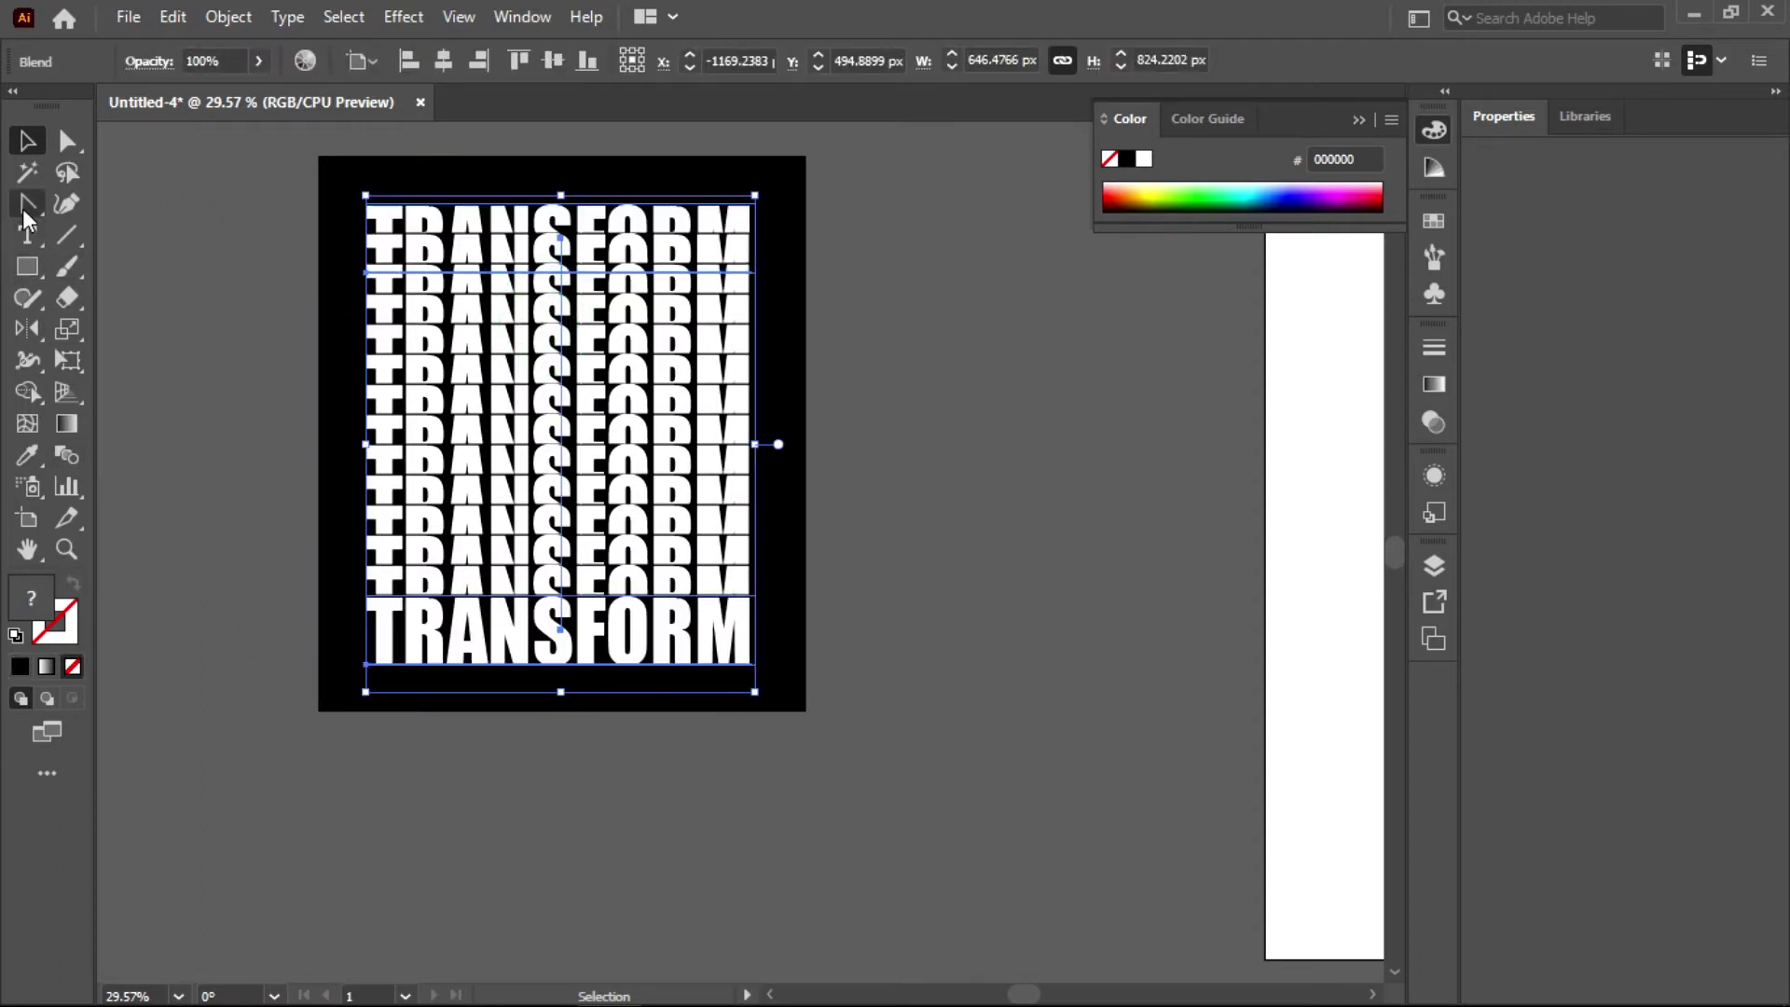
drag(28, 207, 94, 205)
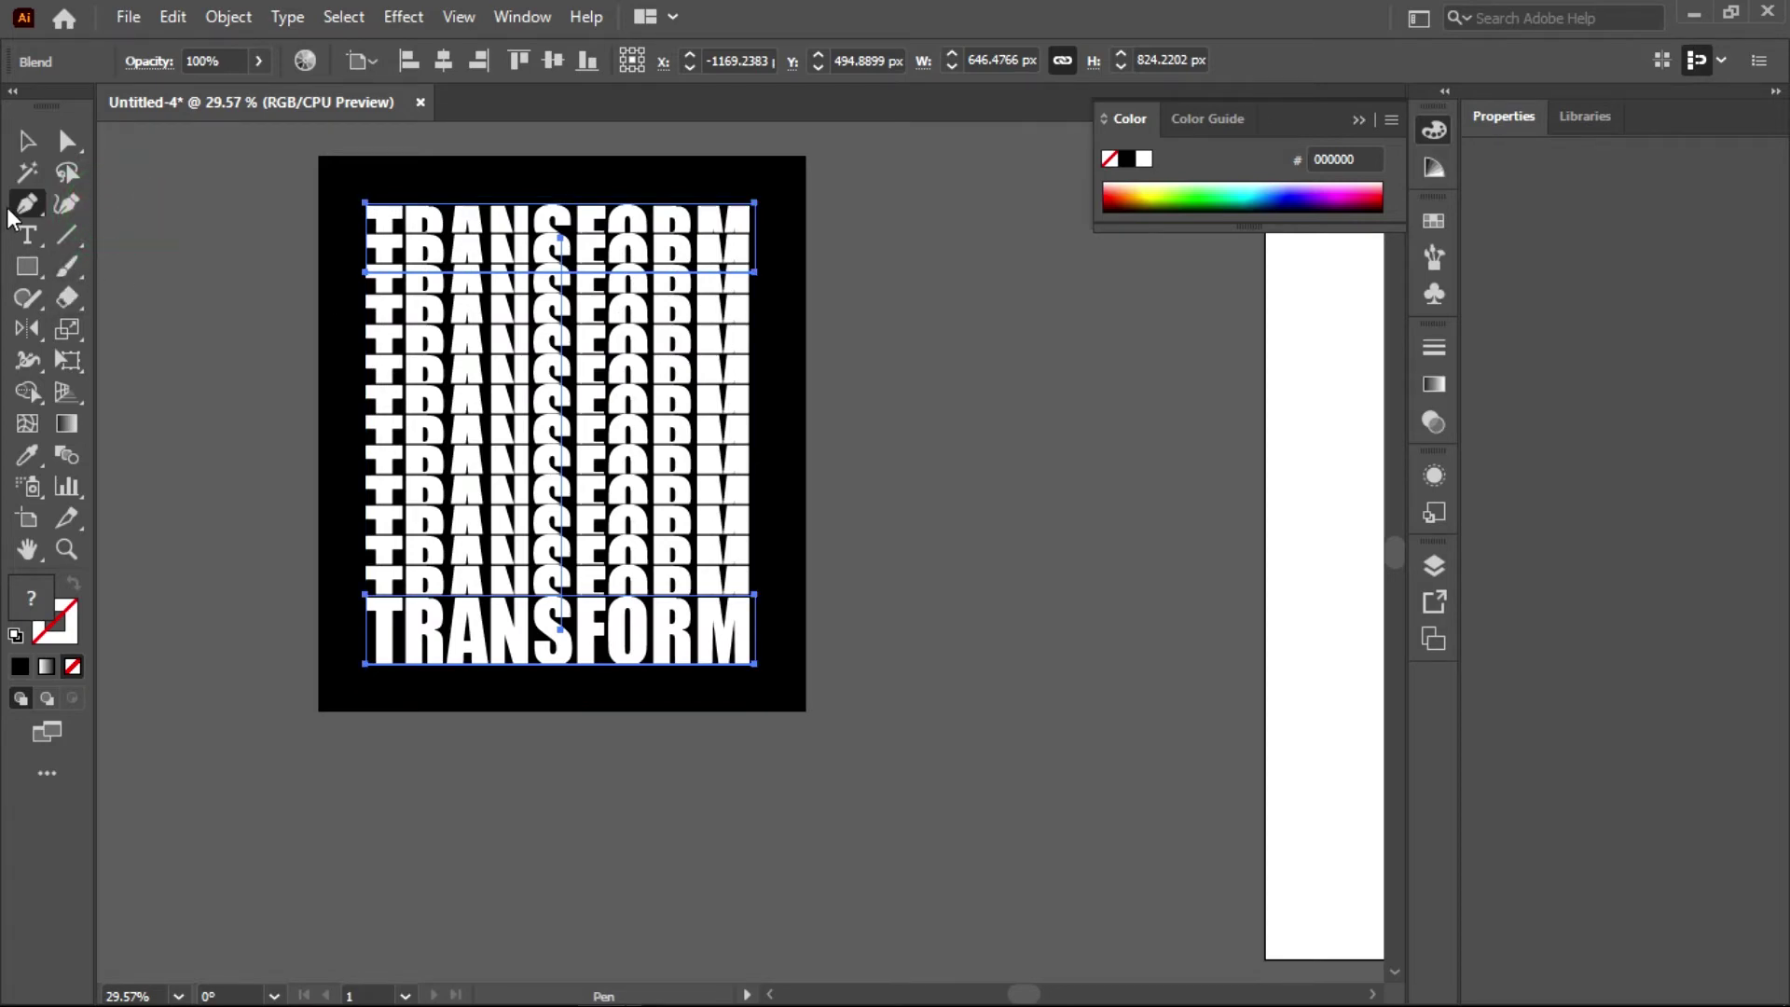
click(13, 207)
click(154, 300)
drag(561, 631, 576, 432)
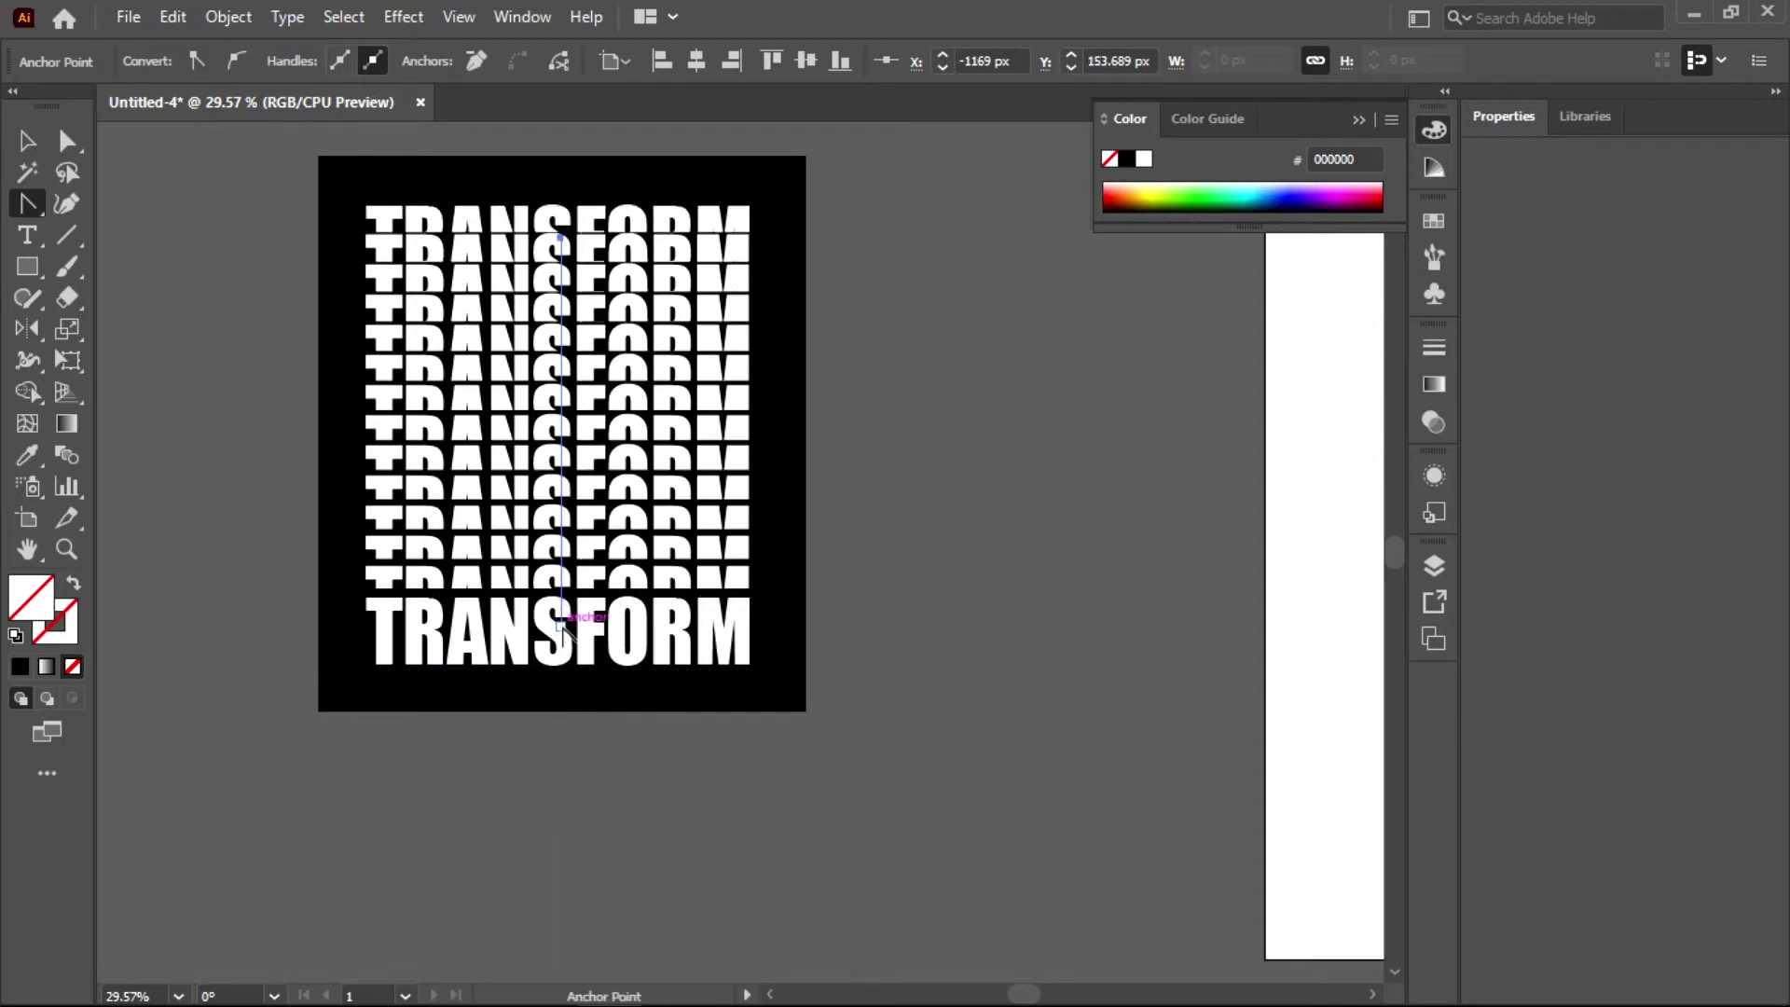
drag(564, 627, 578, 457)
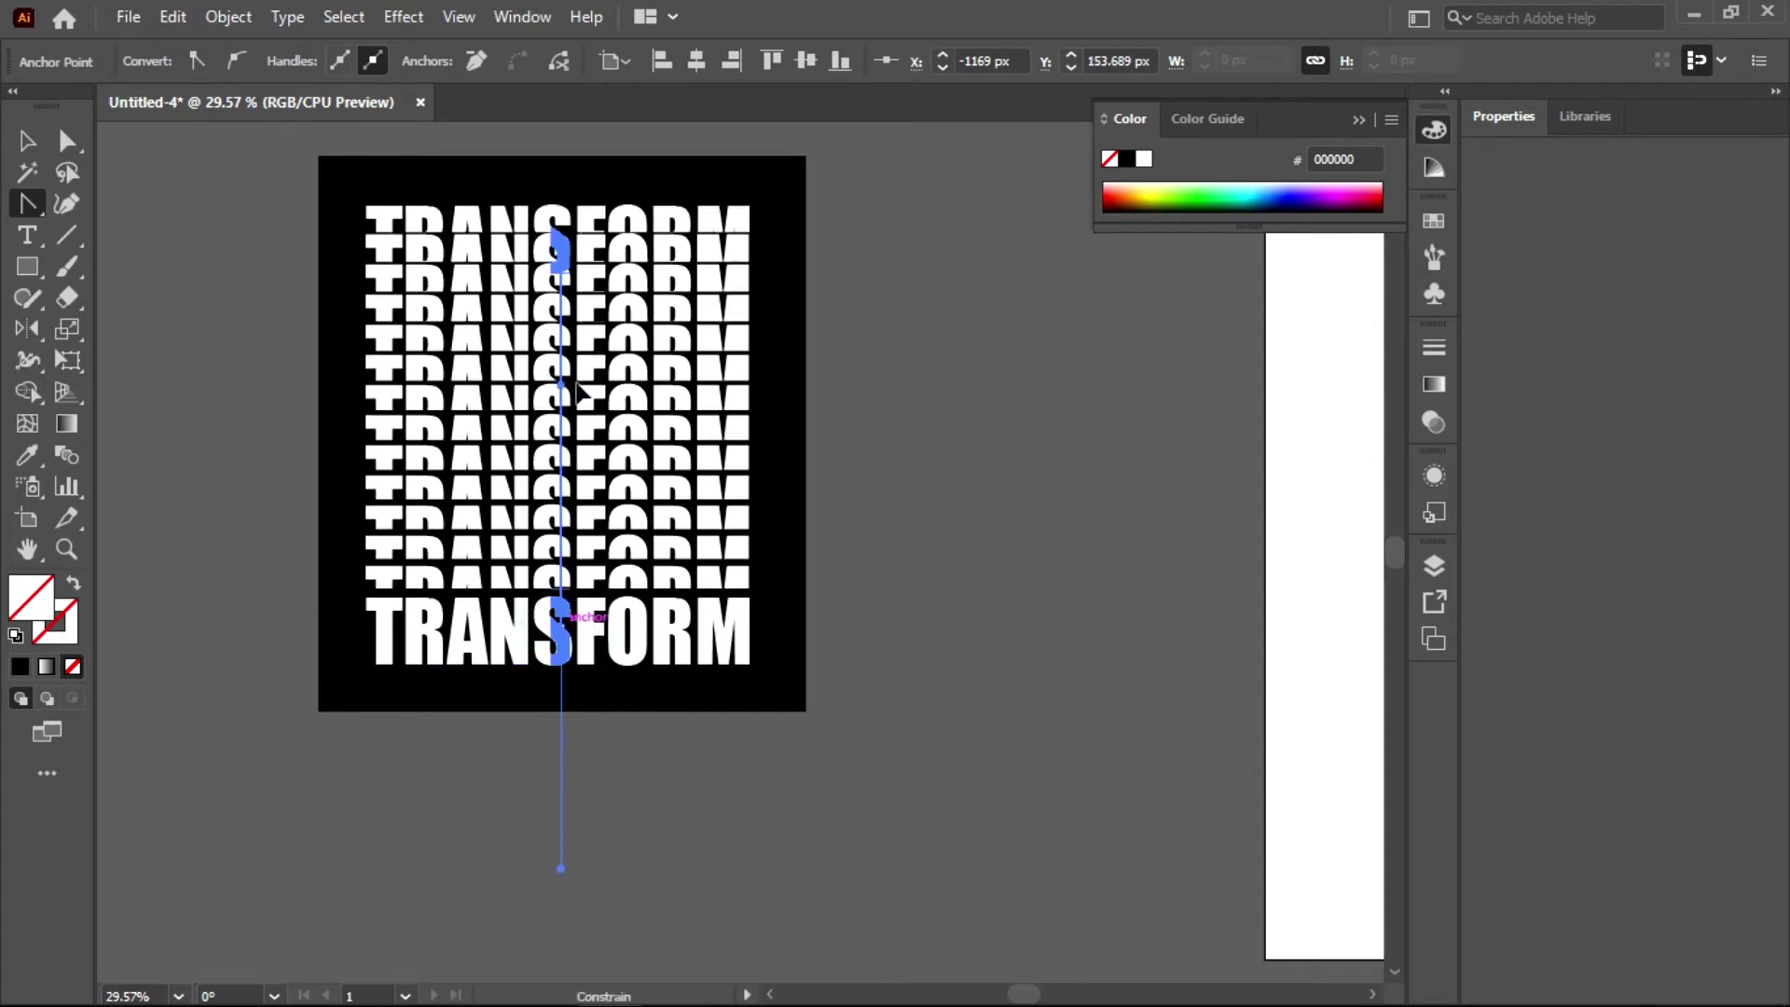
drag(578, 321, 578, 322)
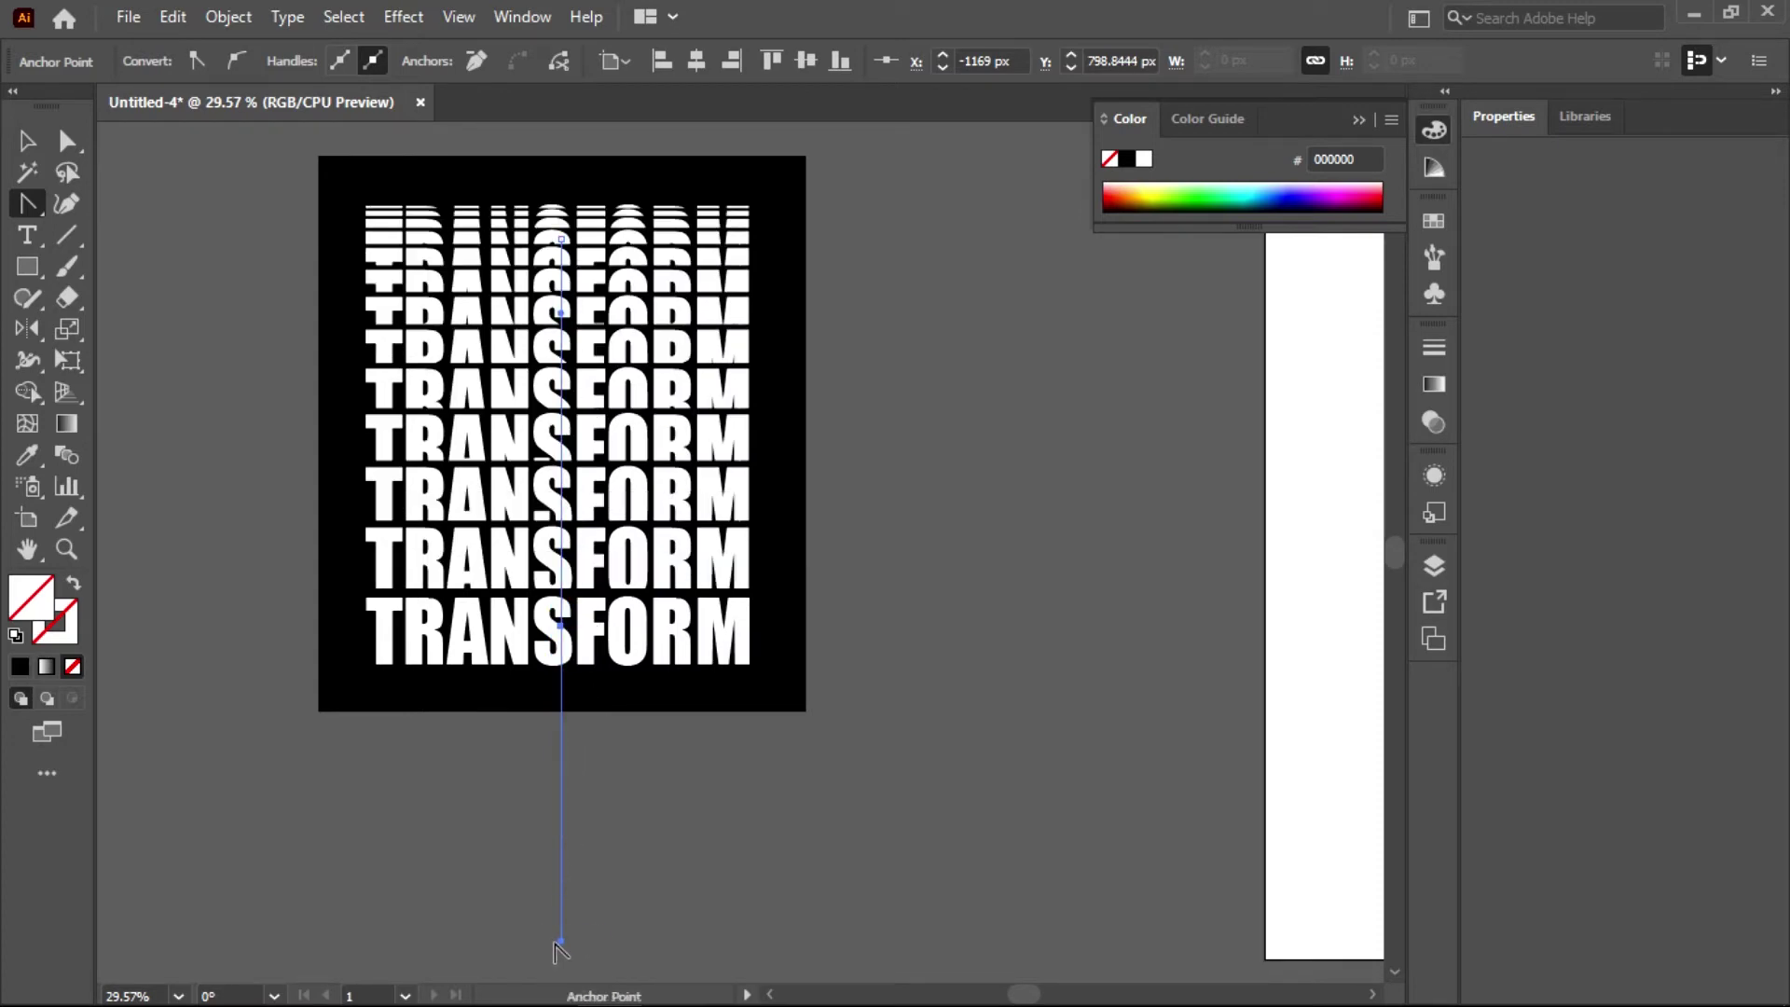
- Pull the spine's top anchor handle straight down to just below the black rectangle and deselect the blend
drag(560, 935, 551, 875)
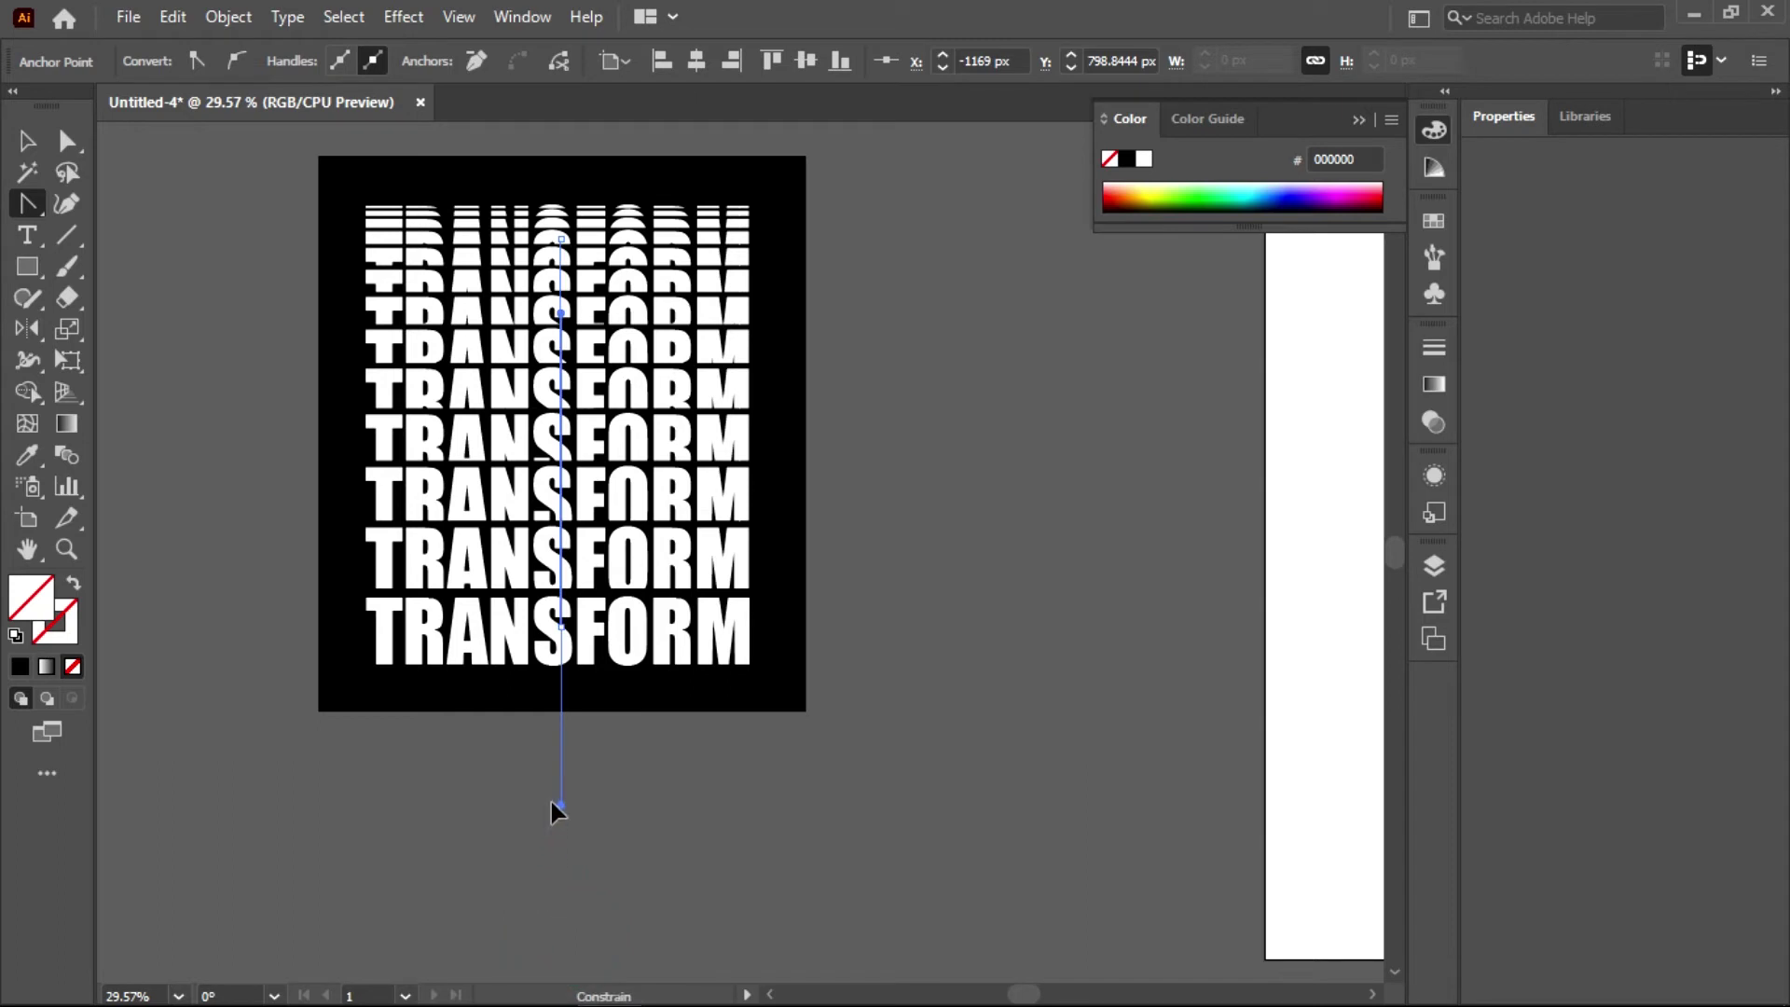
drag(552, 803, 552, 799)
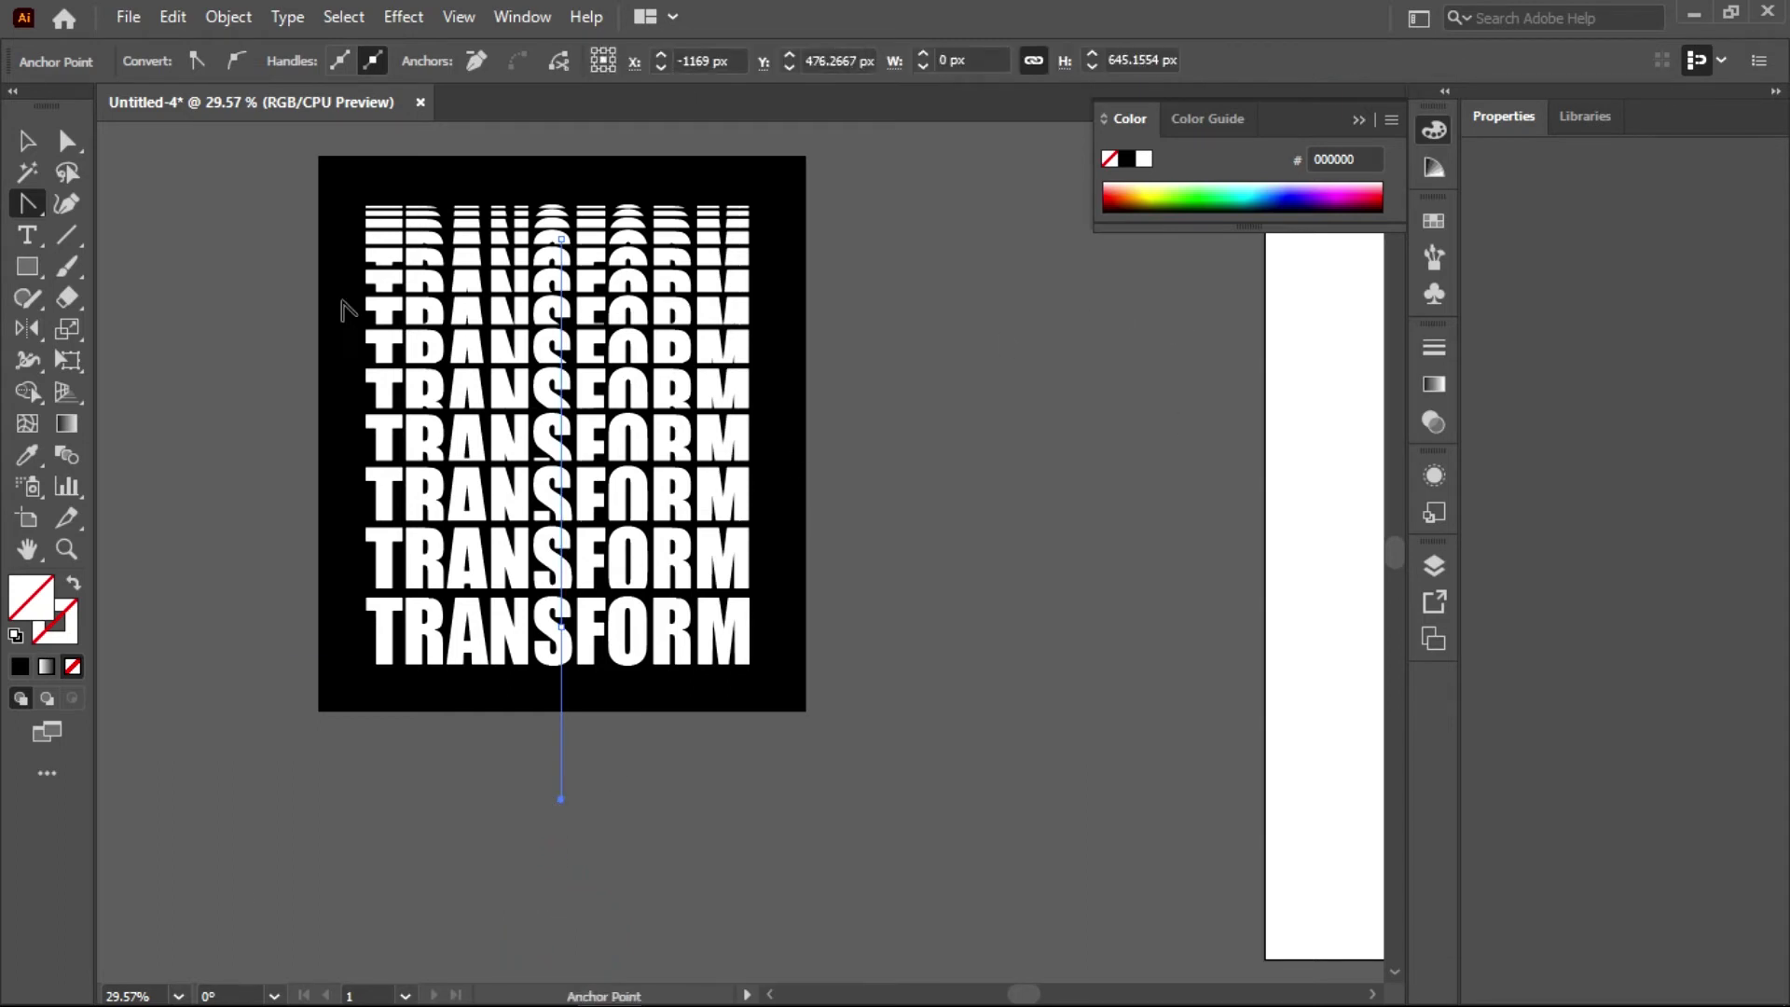
click(26, 139)
click(222, 329)
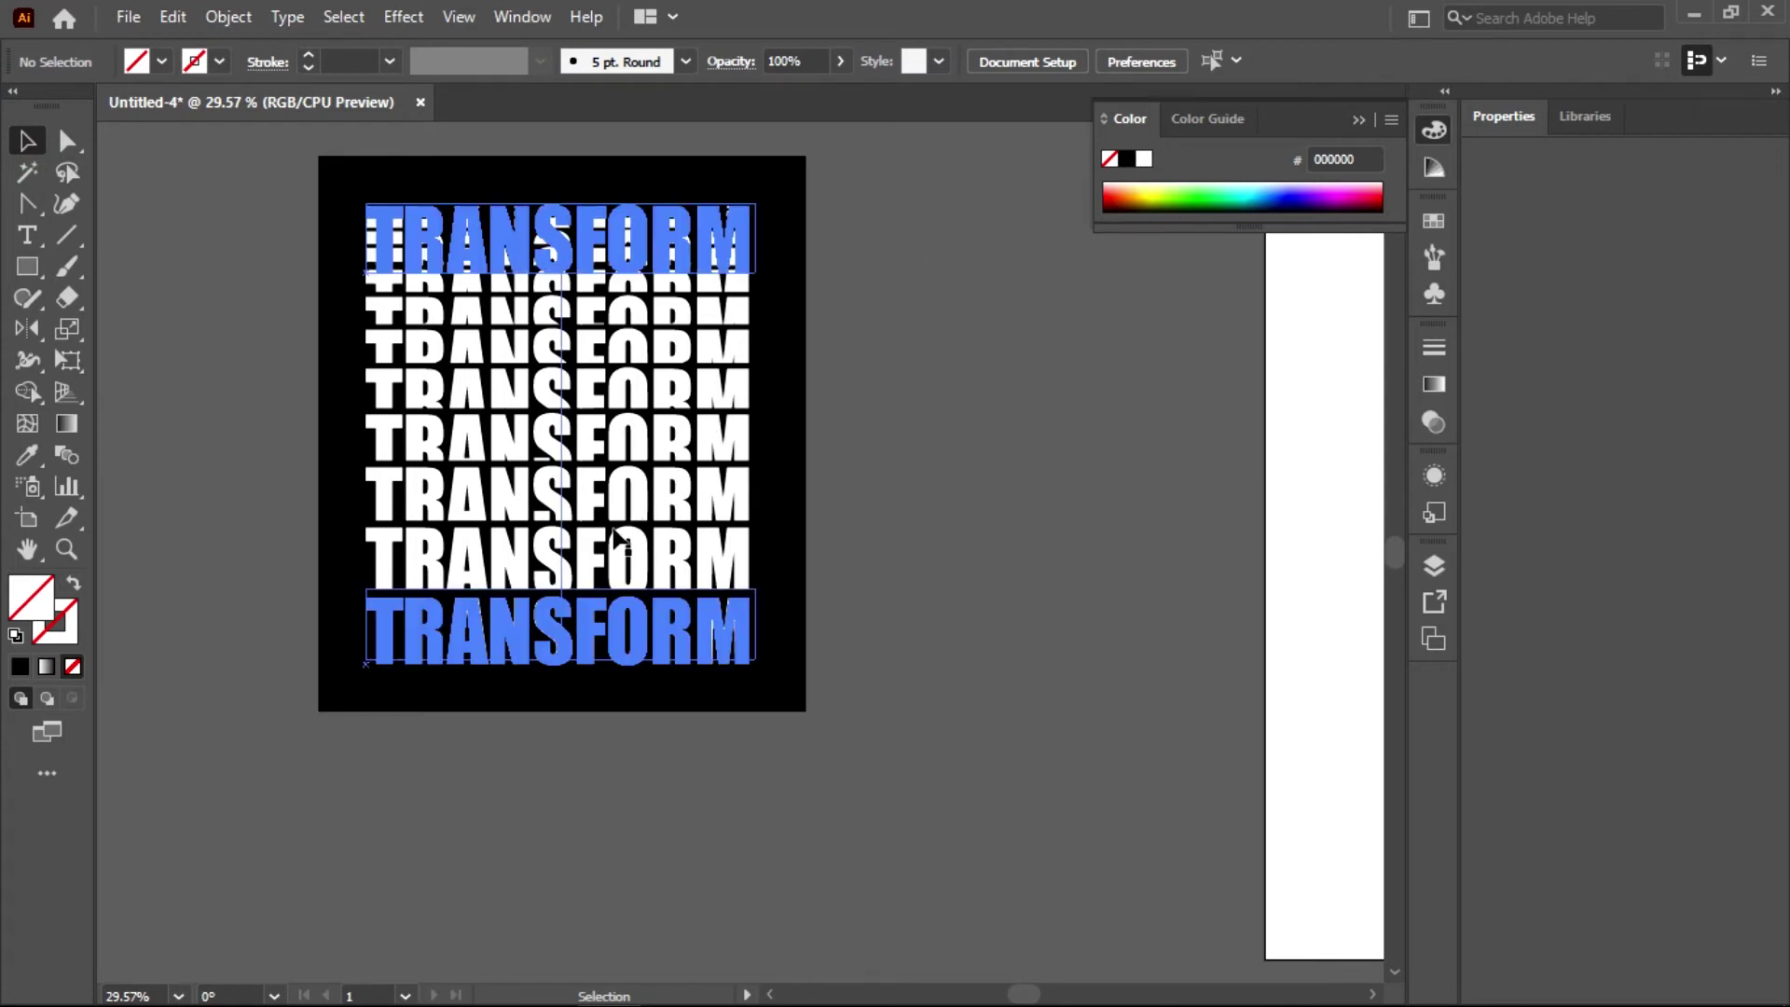
- Select the TRANSFORM blend with its black rectangle and place a duplicate of both just below the original
drag(959, 292, 551, 438)
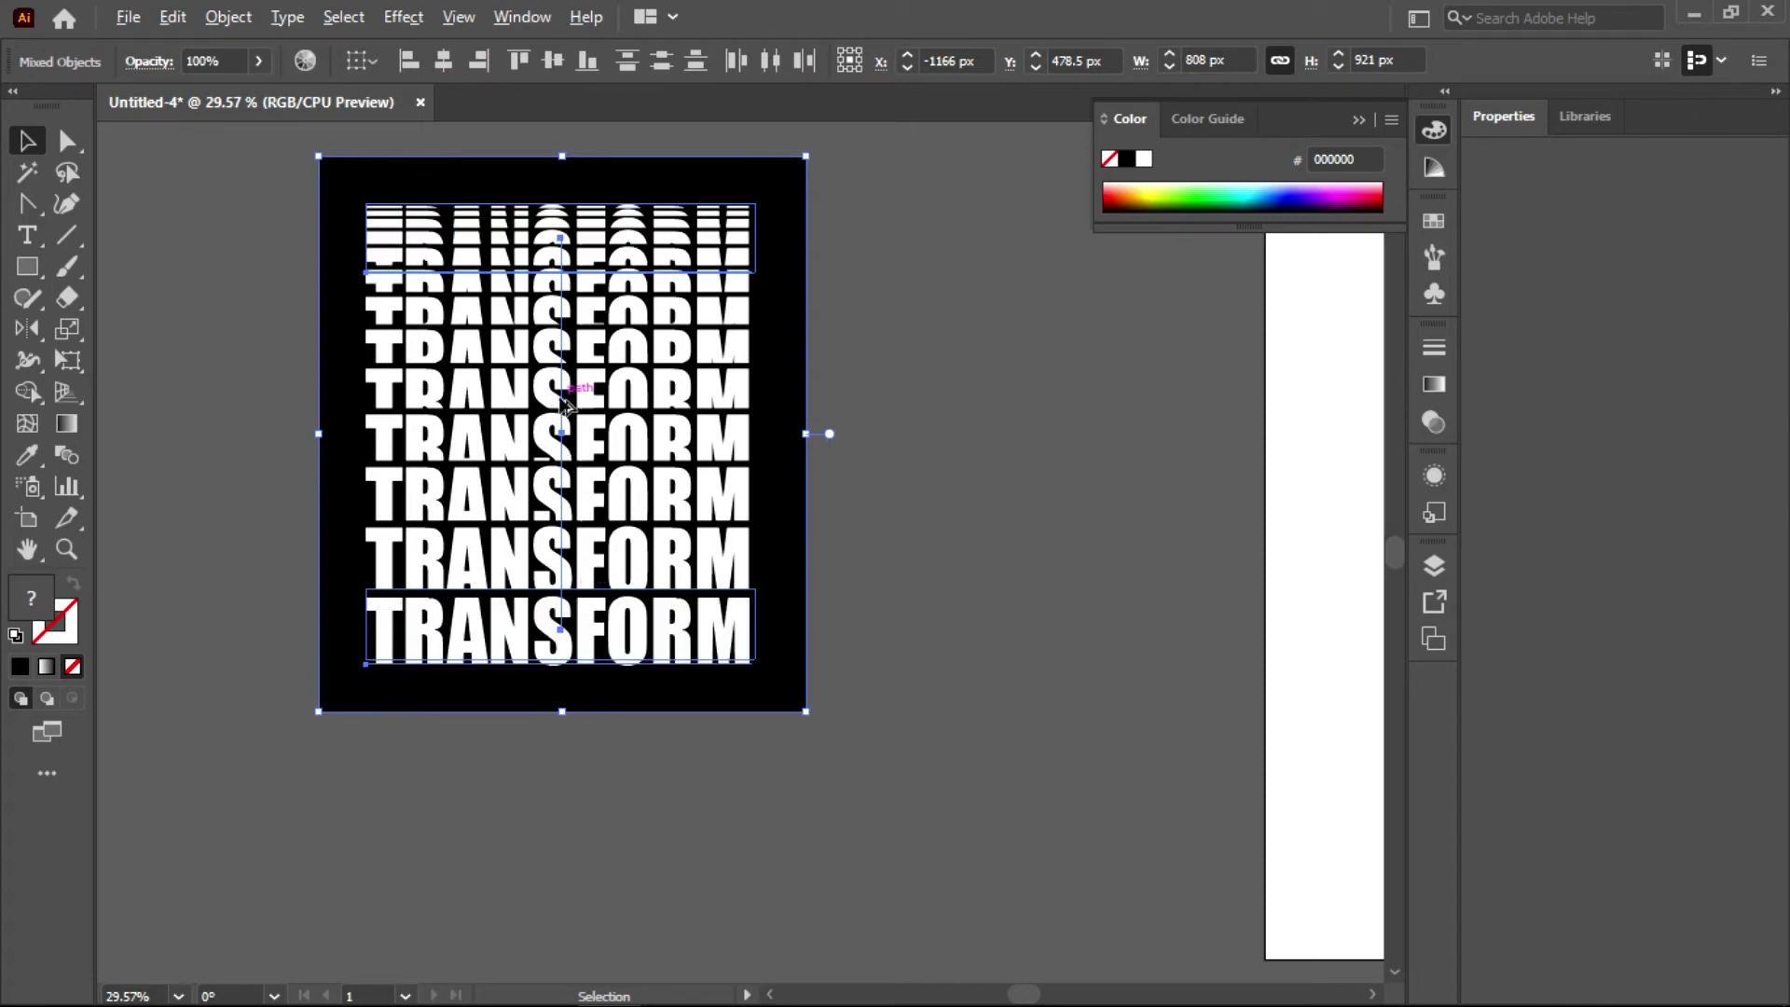
drag(564, 454, 571, 979)
scroll(933, 631, down, 5)
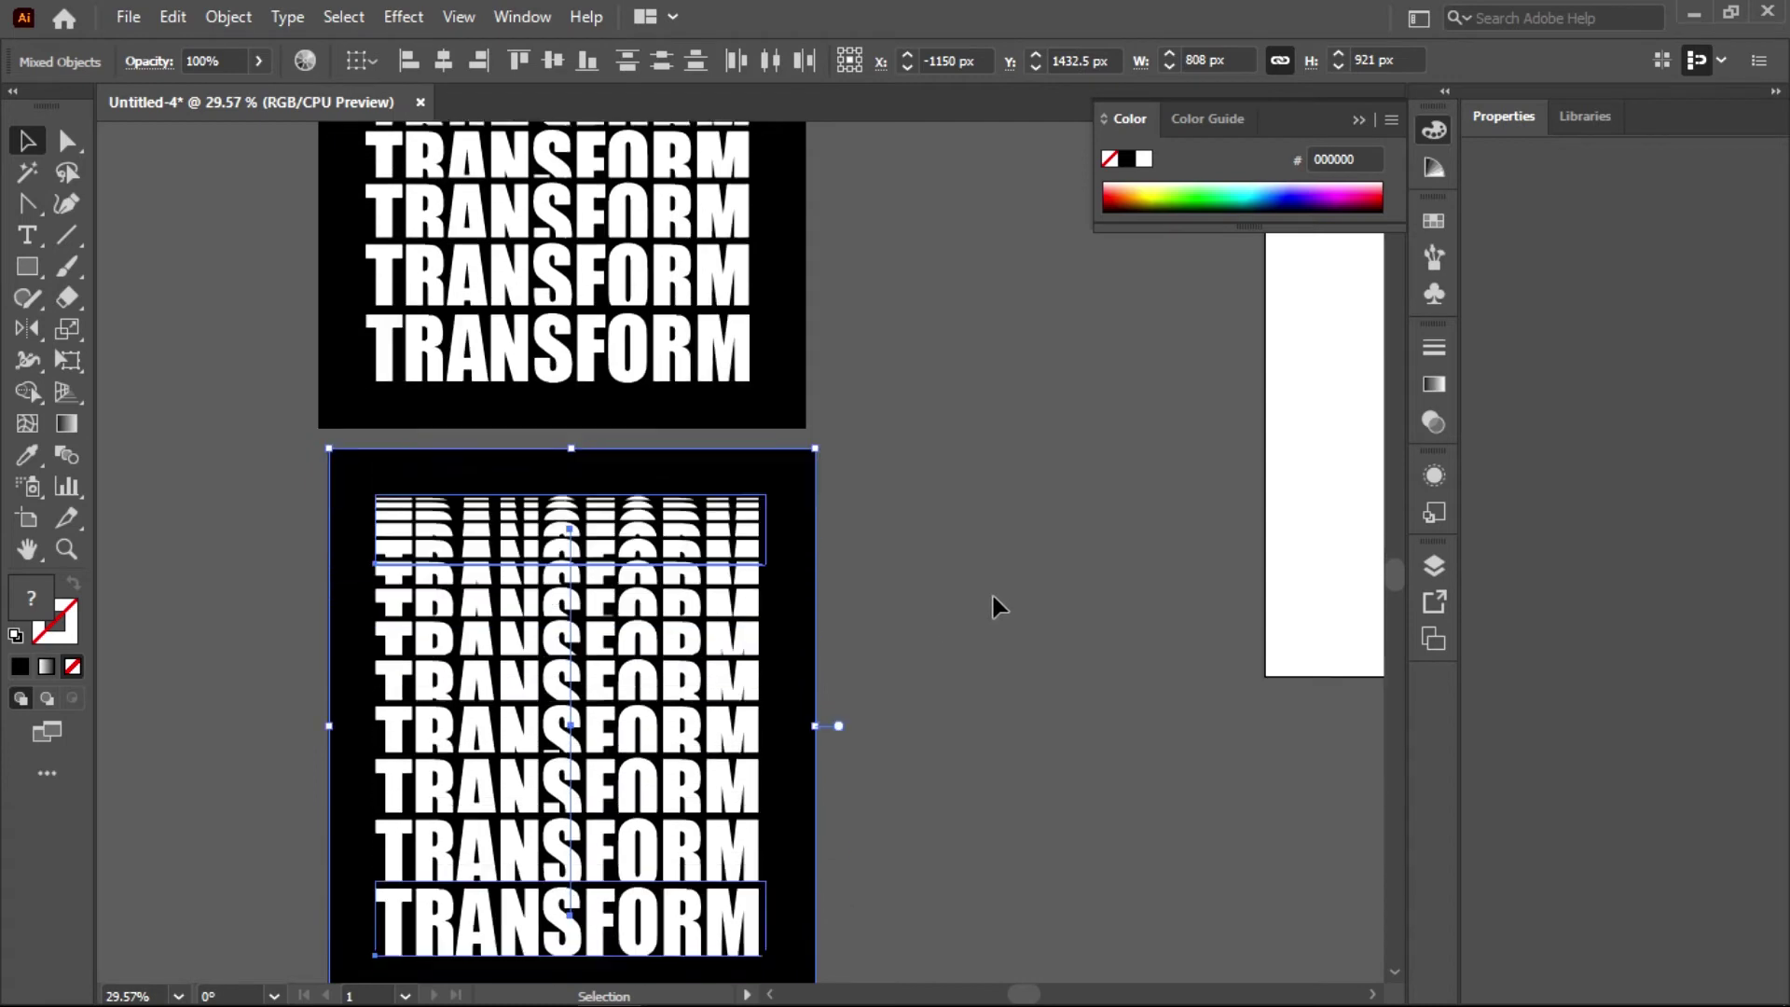
- Select the bottom TRANSFORM text in the copy and swap its fill and stroke to make it white outlined text
click(66, 140)
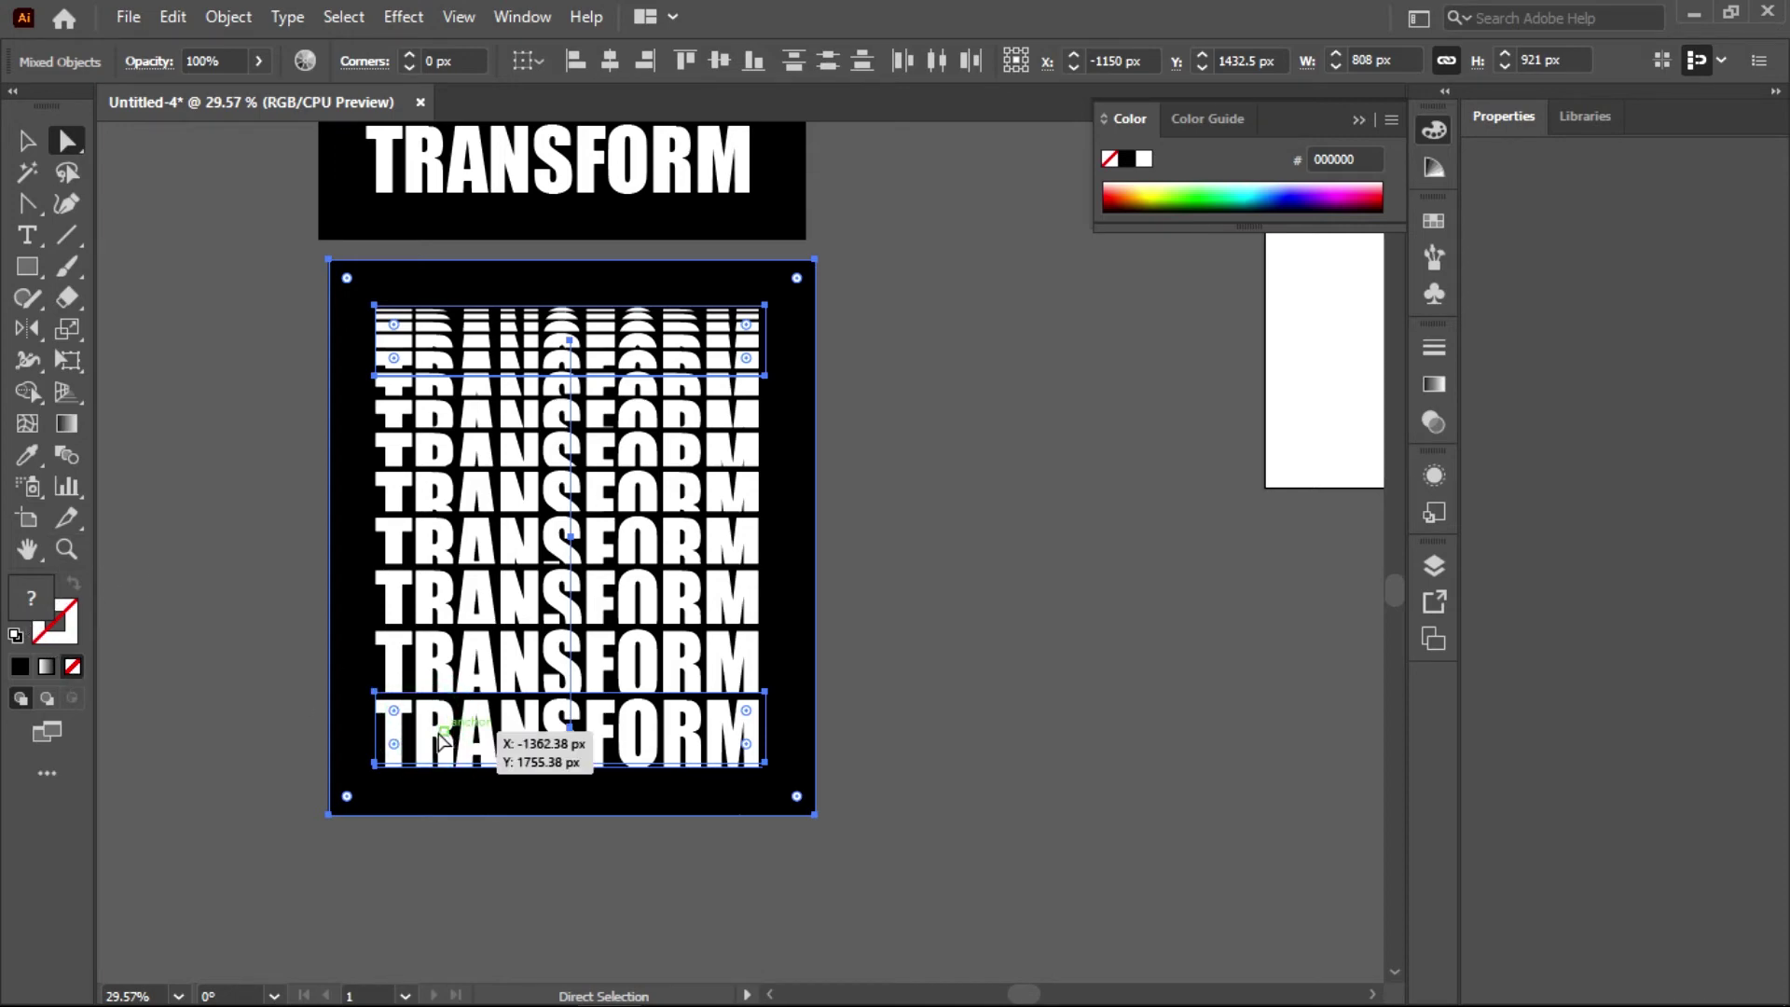
key(t)
click(455, 737)
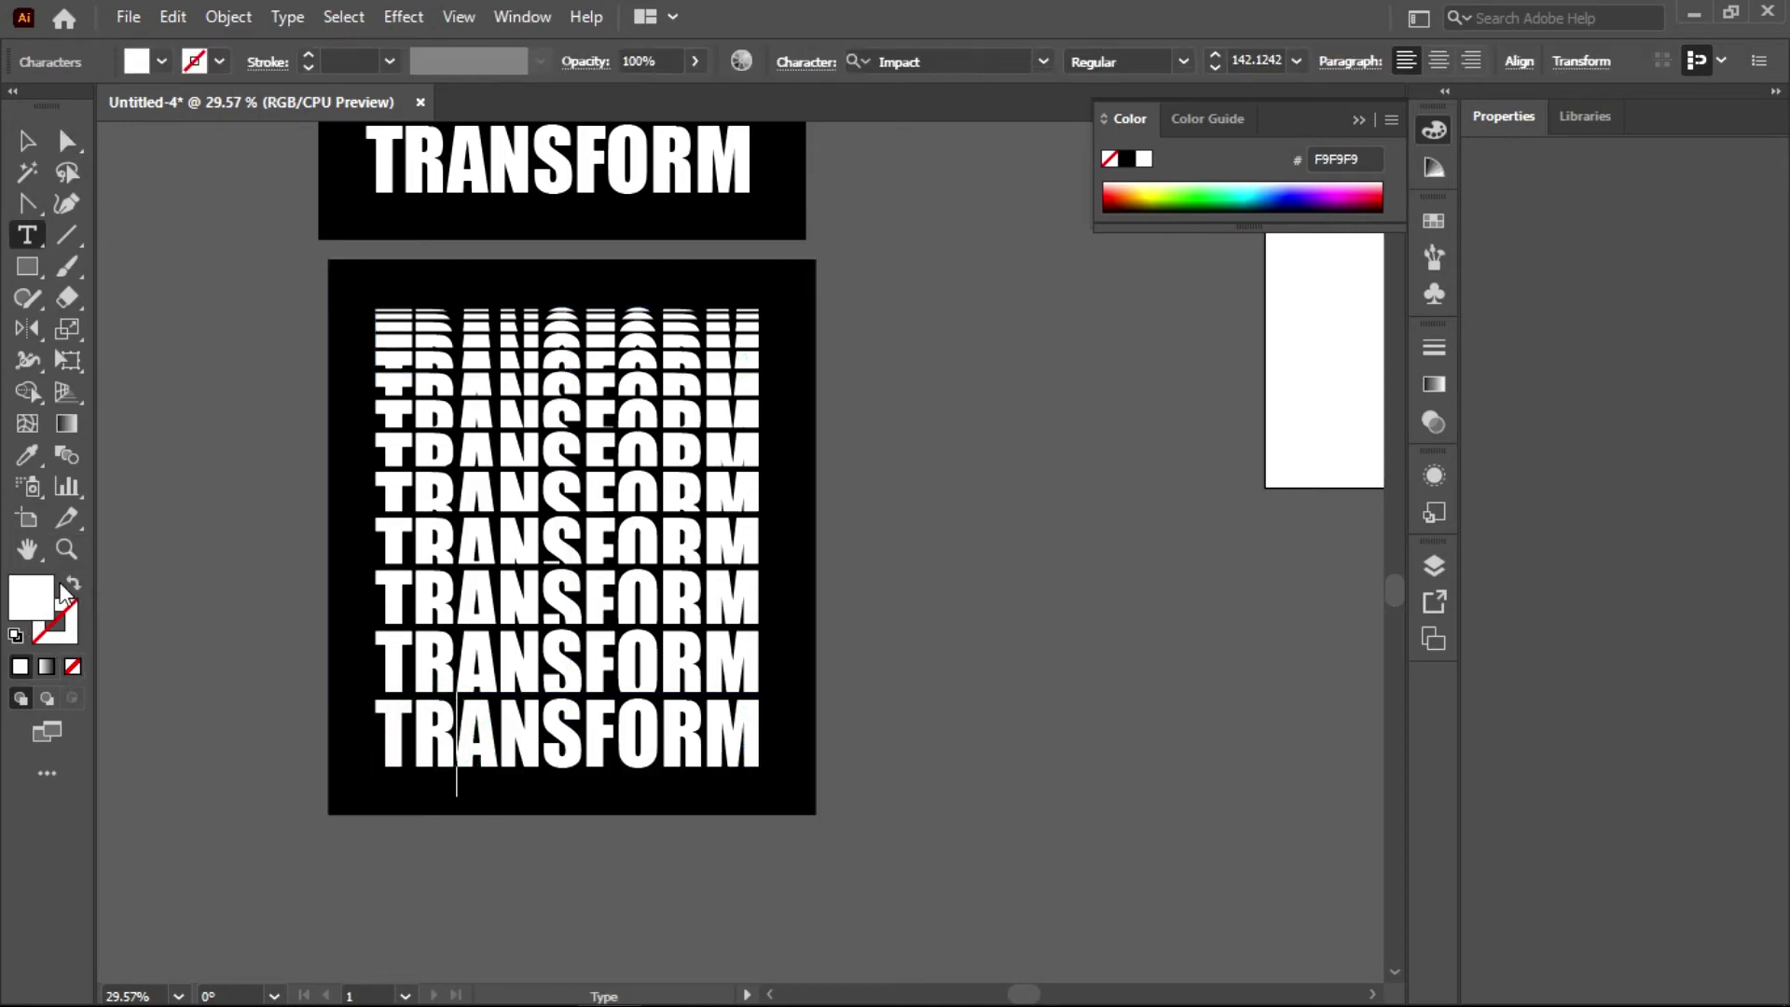
click(76, 585)
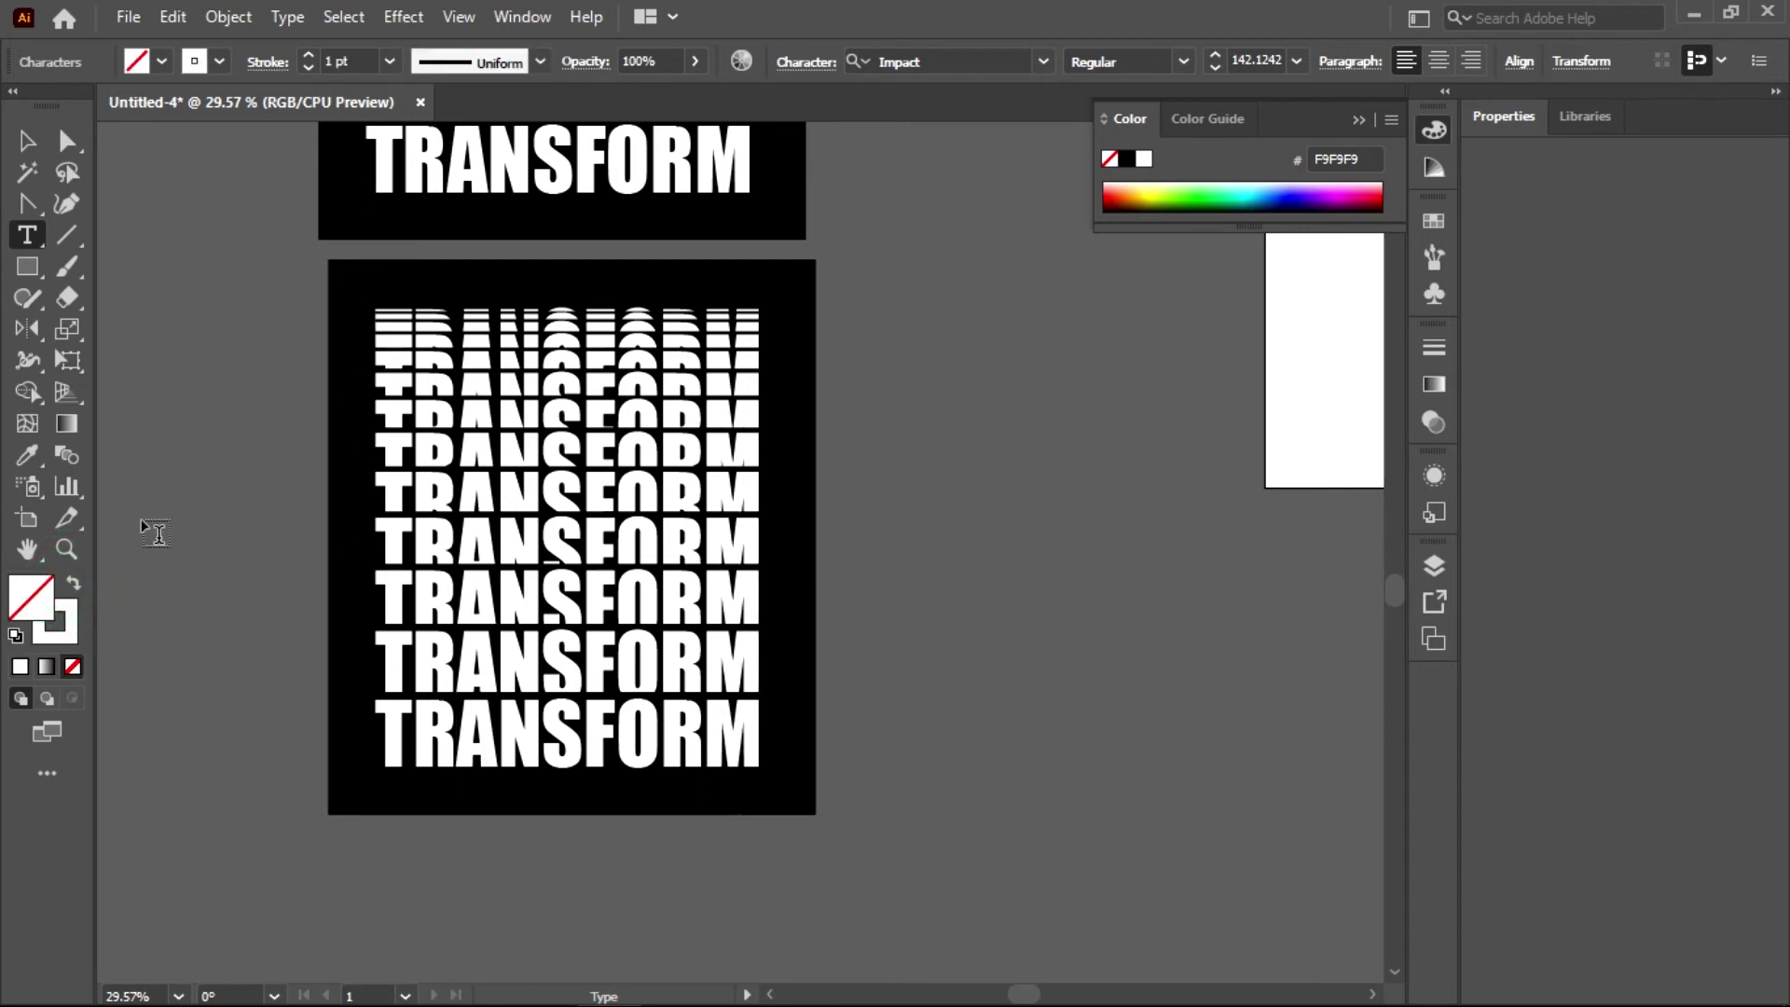
double_click(448, 751)
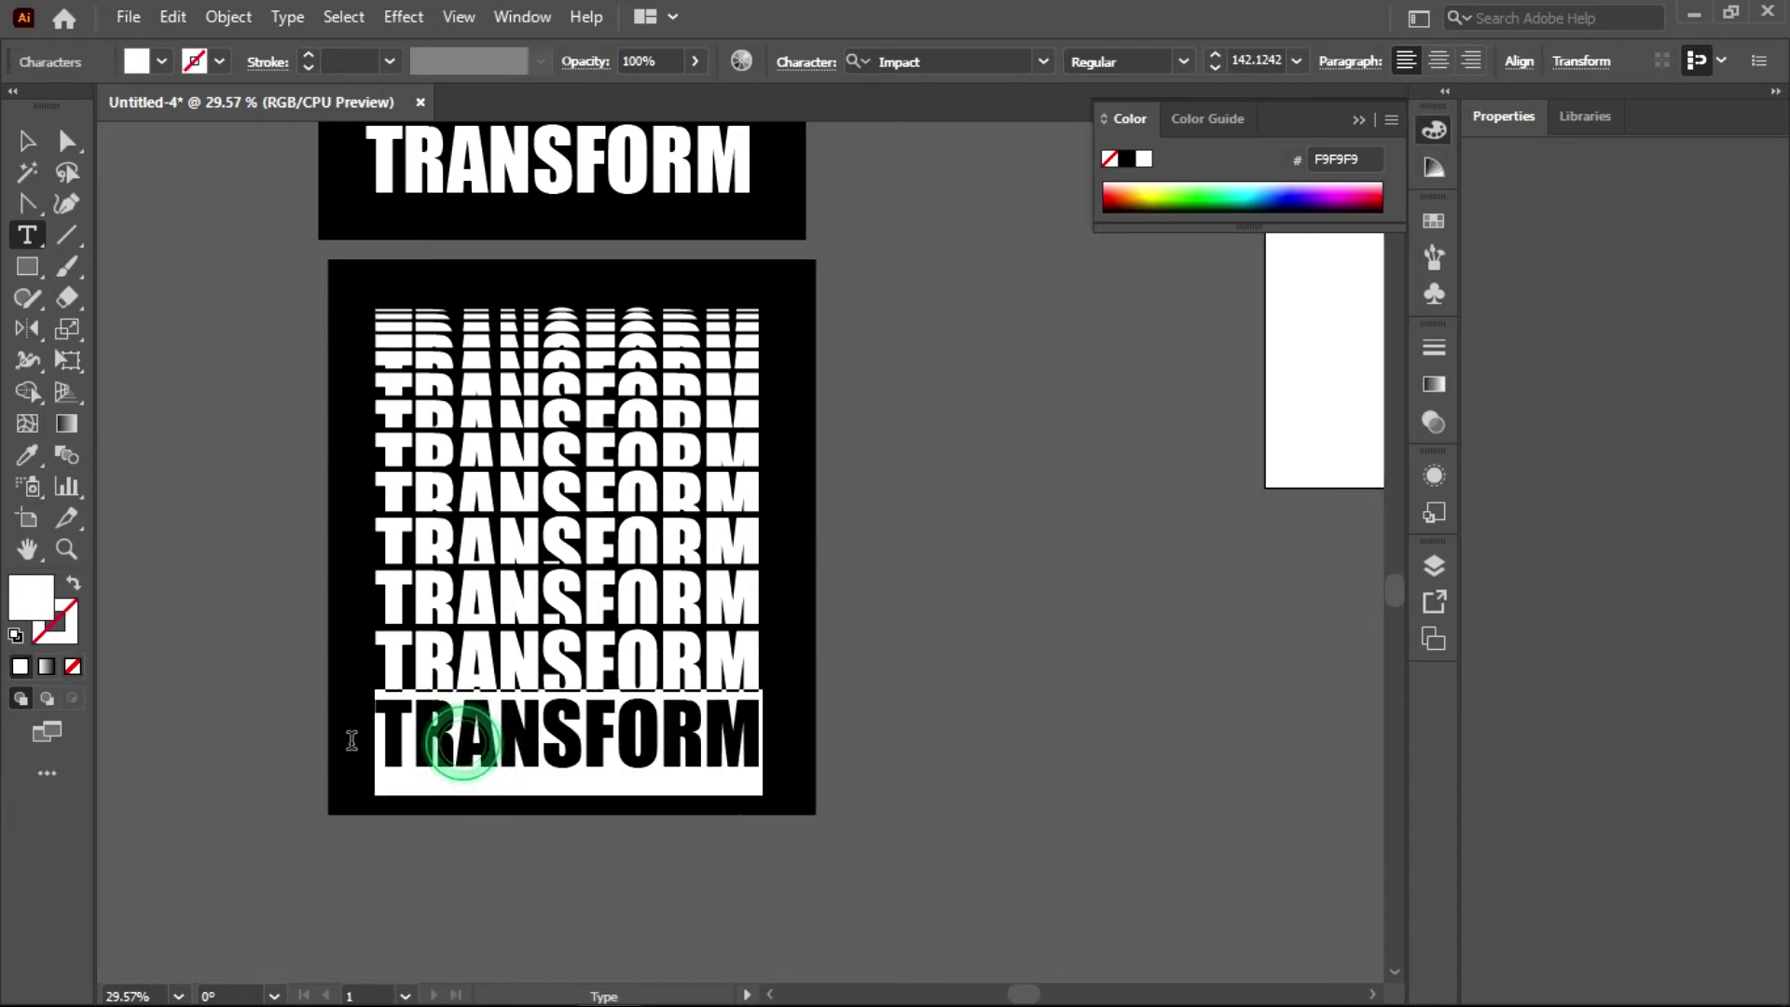
click(76, 587)
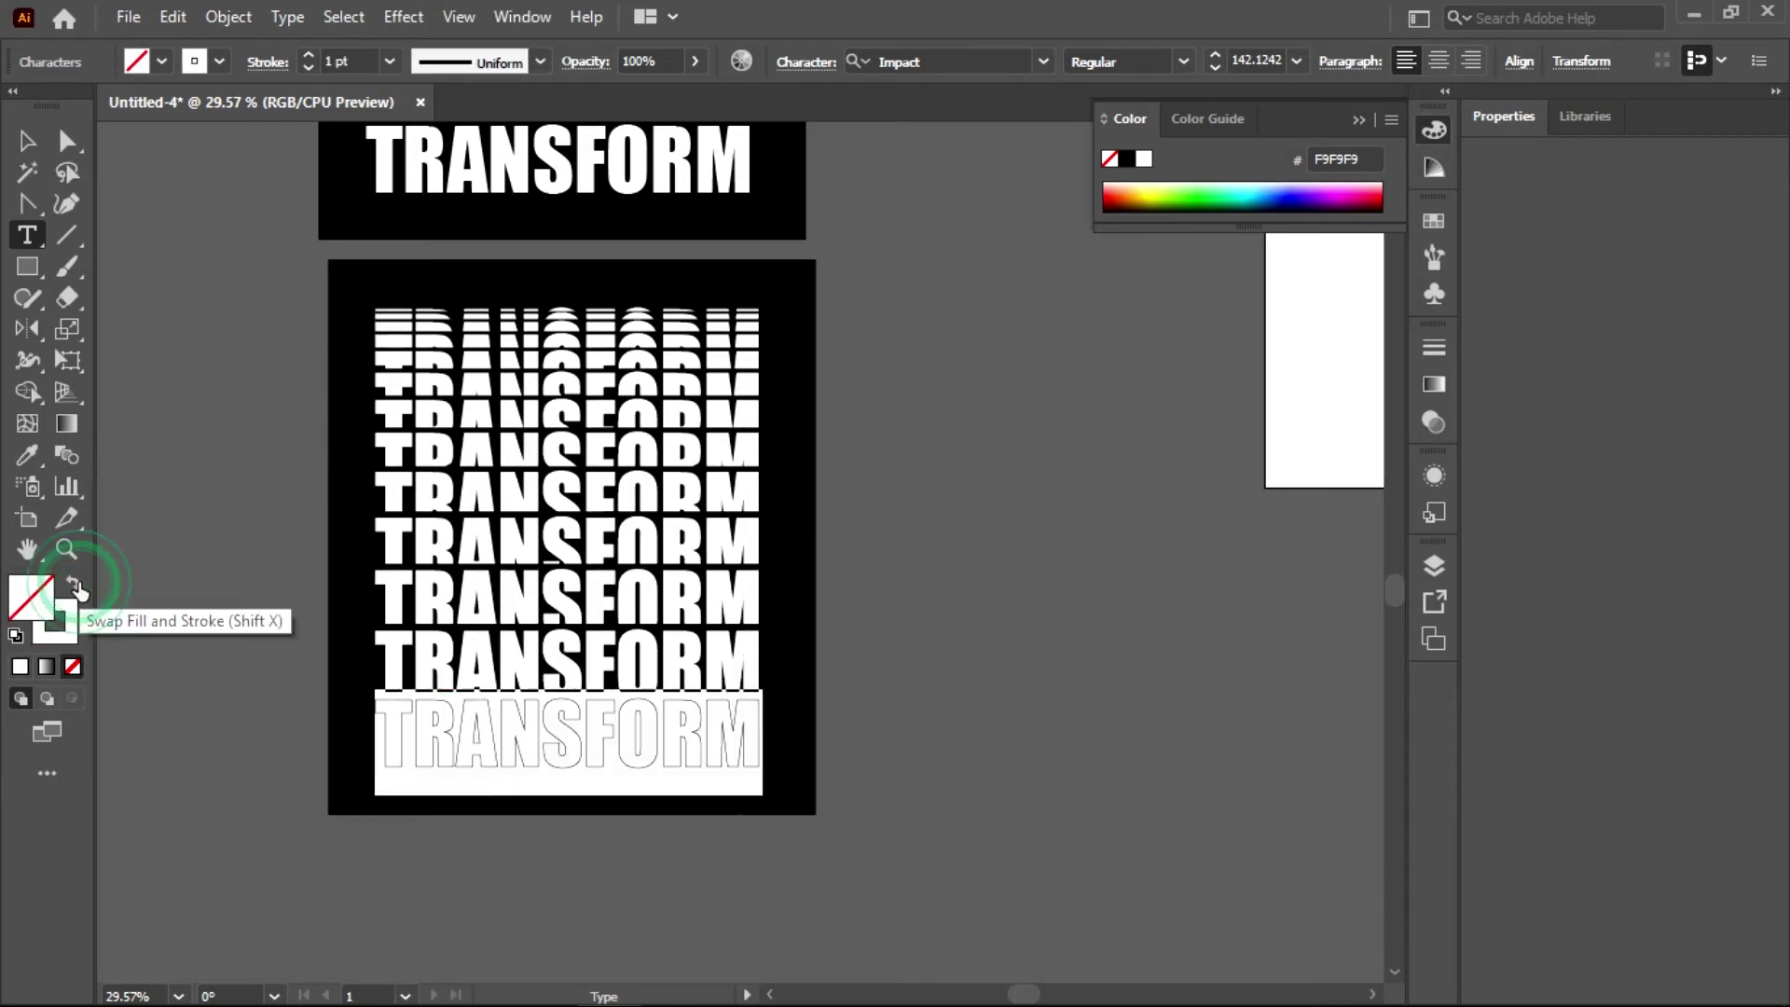
- Set the stroke weight of the outlined bottom TRANSFORM text to 3 pt
click(338, 60)
key(Up)
key(Up)
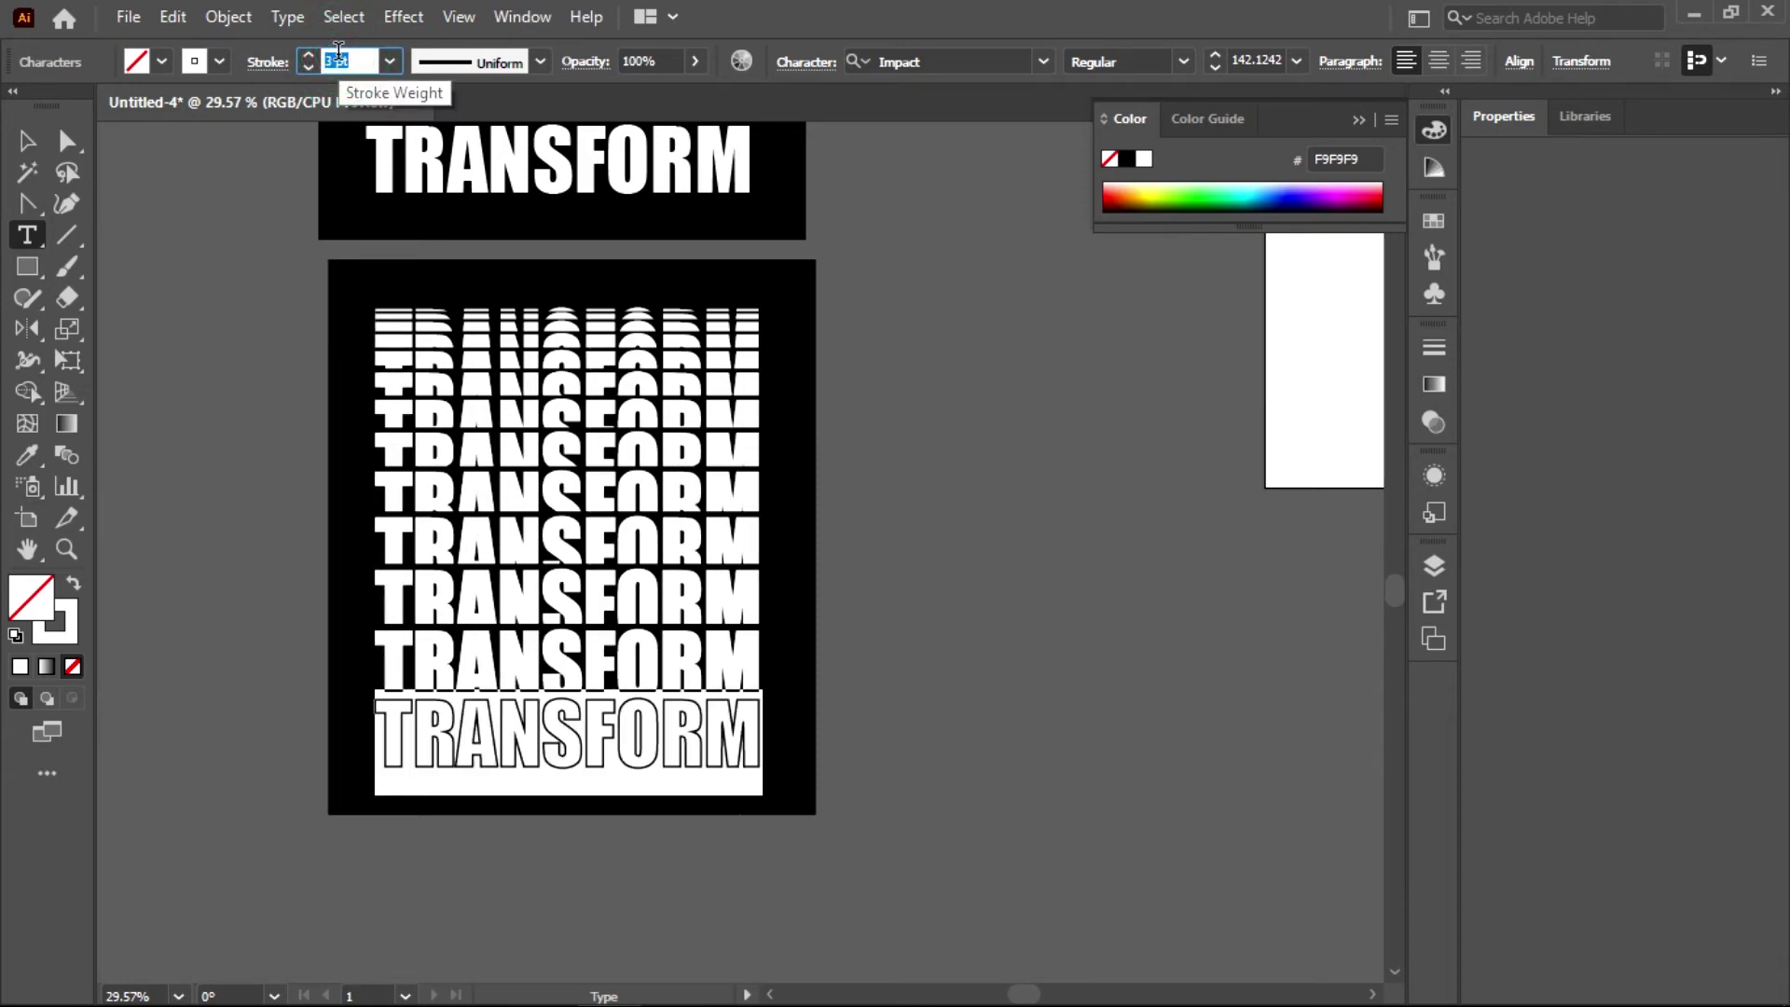
- Set the stroke weight of the outlined bottom TRANSFORM text to 2 pt
key(Down)
click(155, 306)
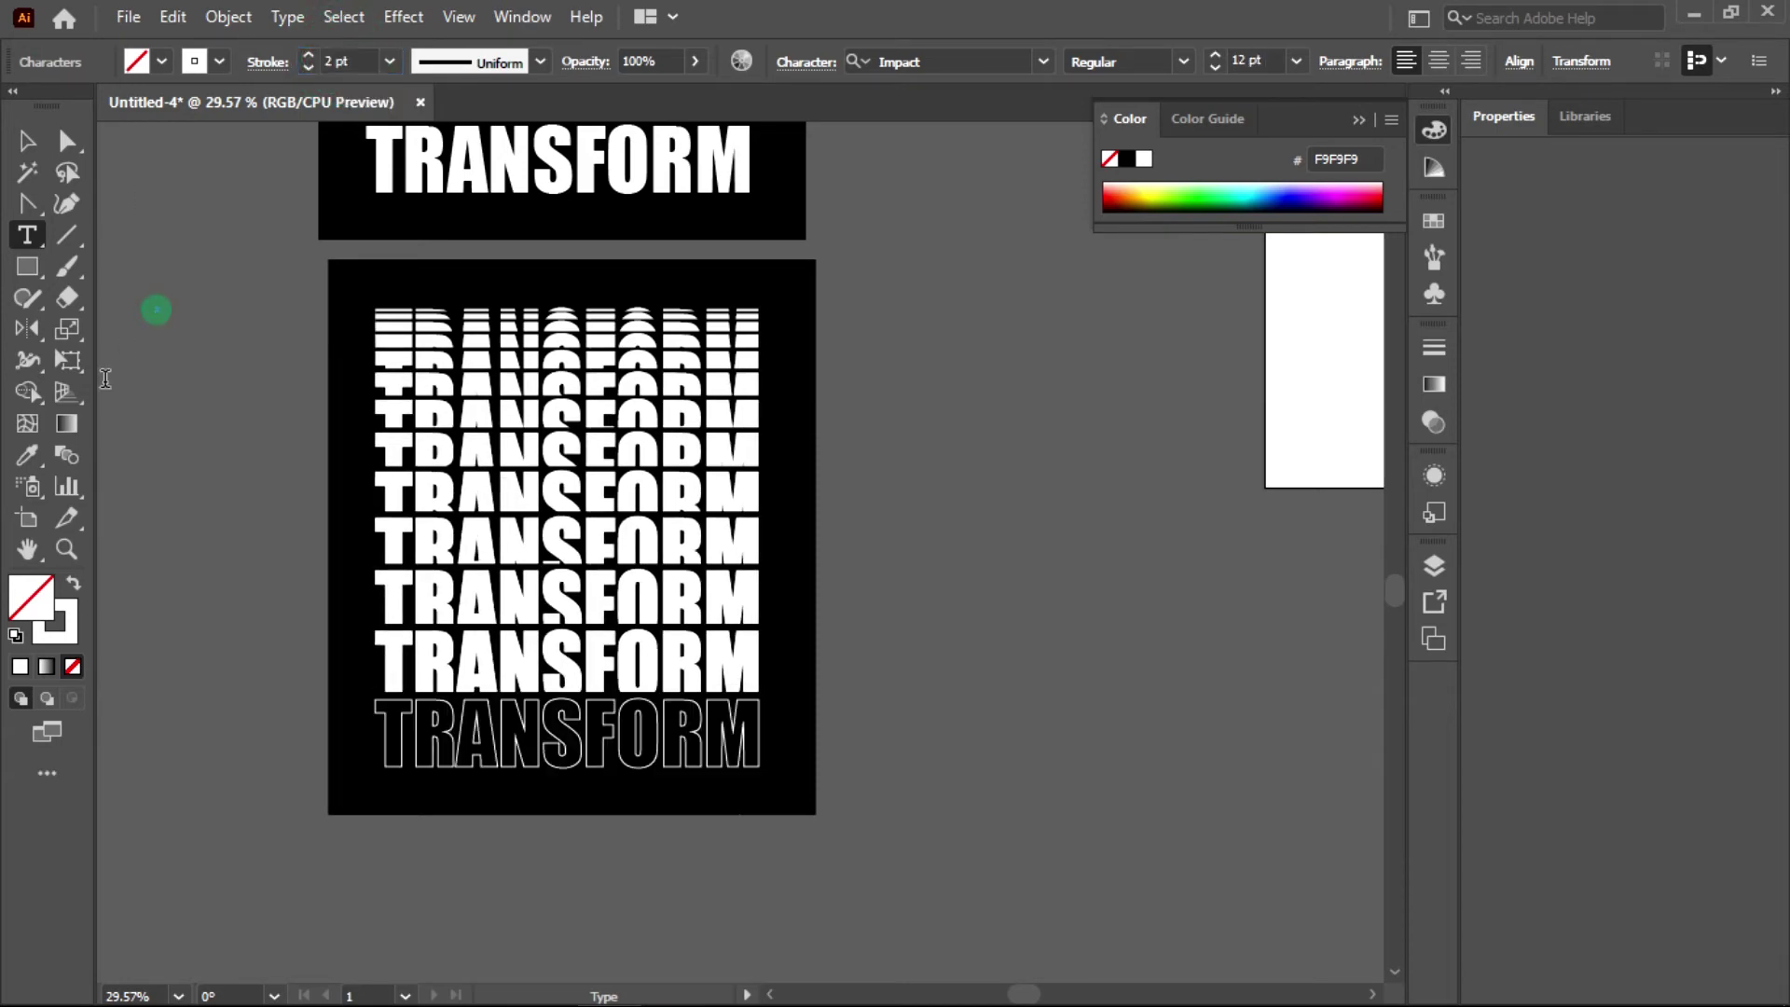
click(62, 140)
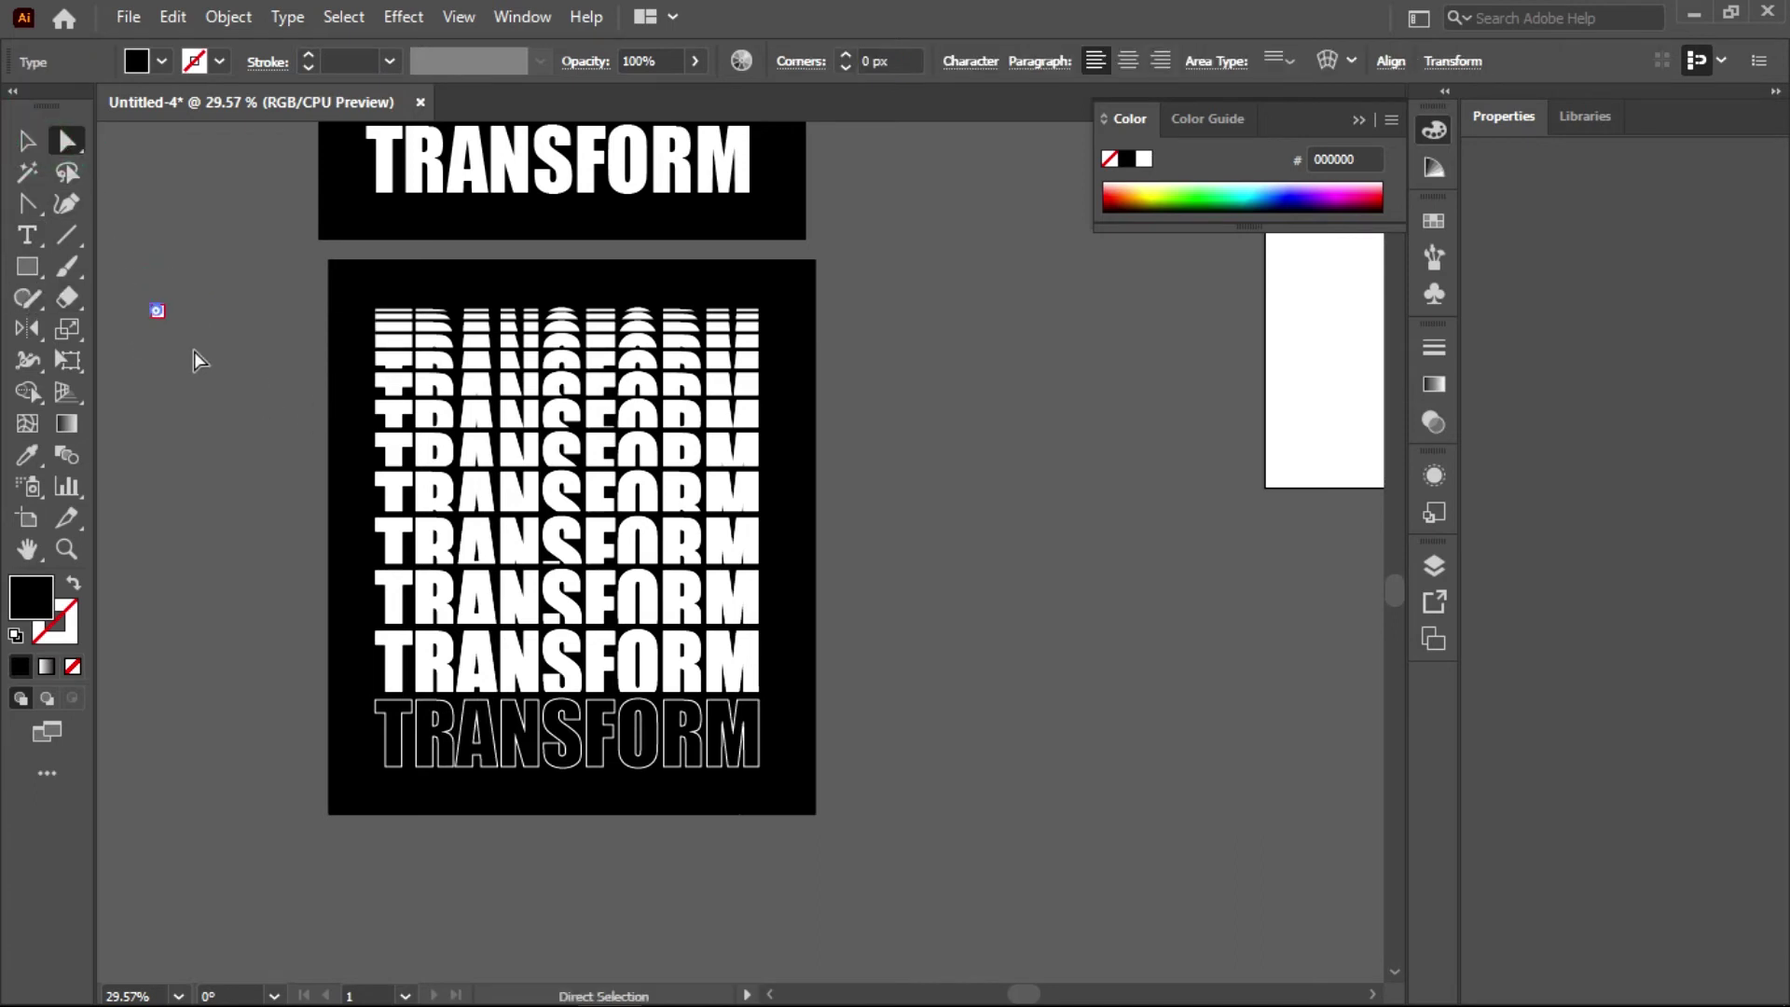
key(ctrl+z)
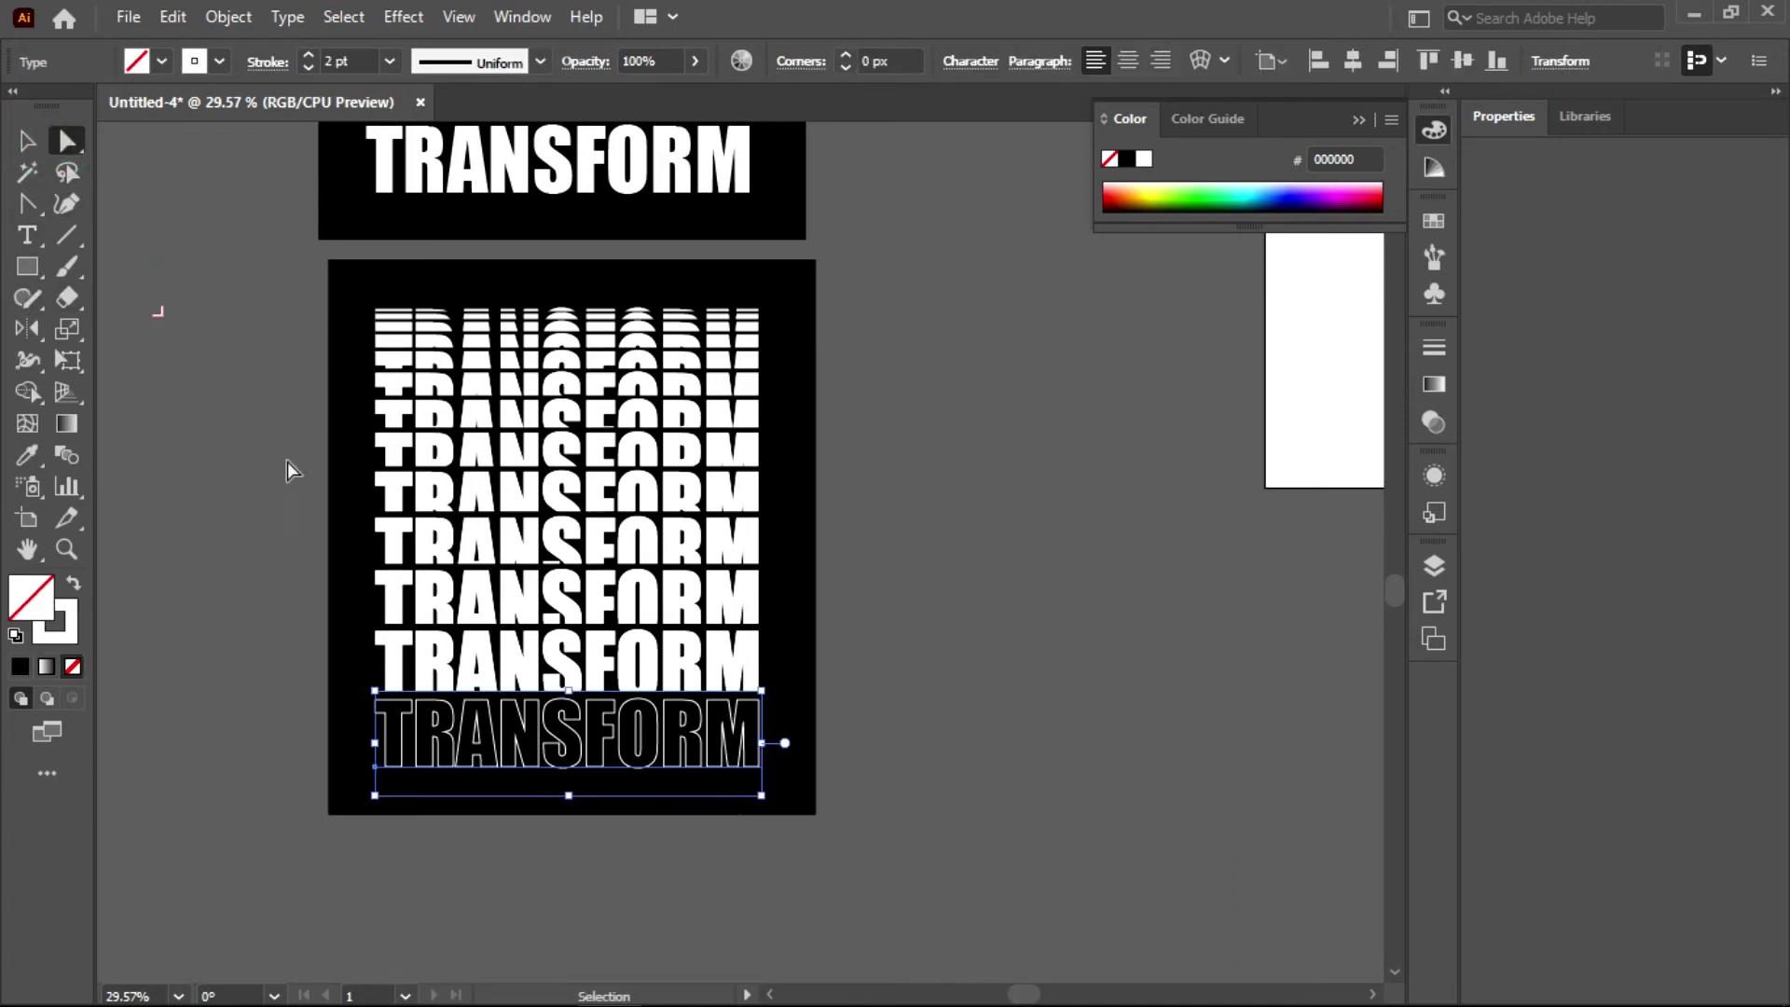
- Swap the fill and stroke of the blend's top TRANSFORM text and set its white outline's stroke weight to 10 pt
click(528, 312)
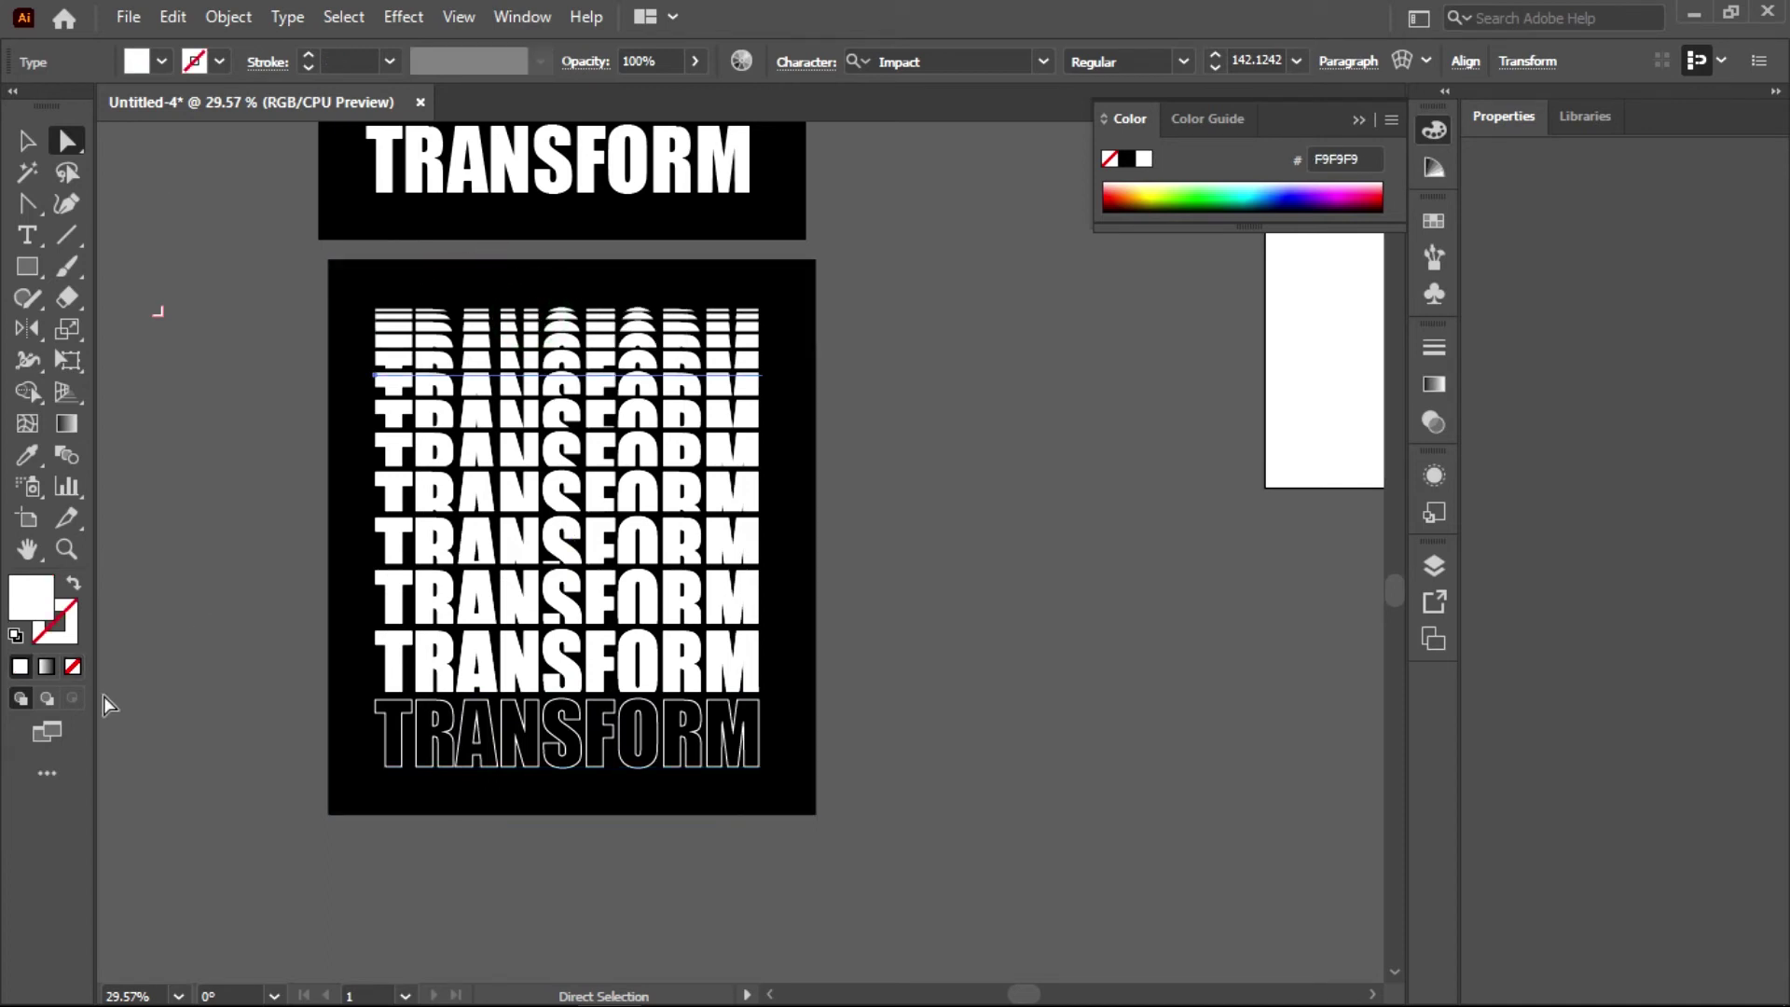
click(72, 586)
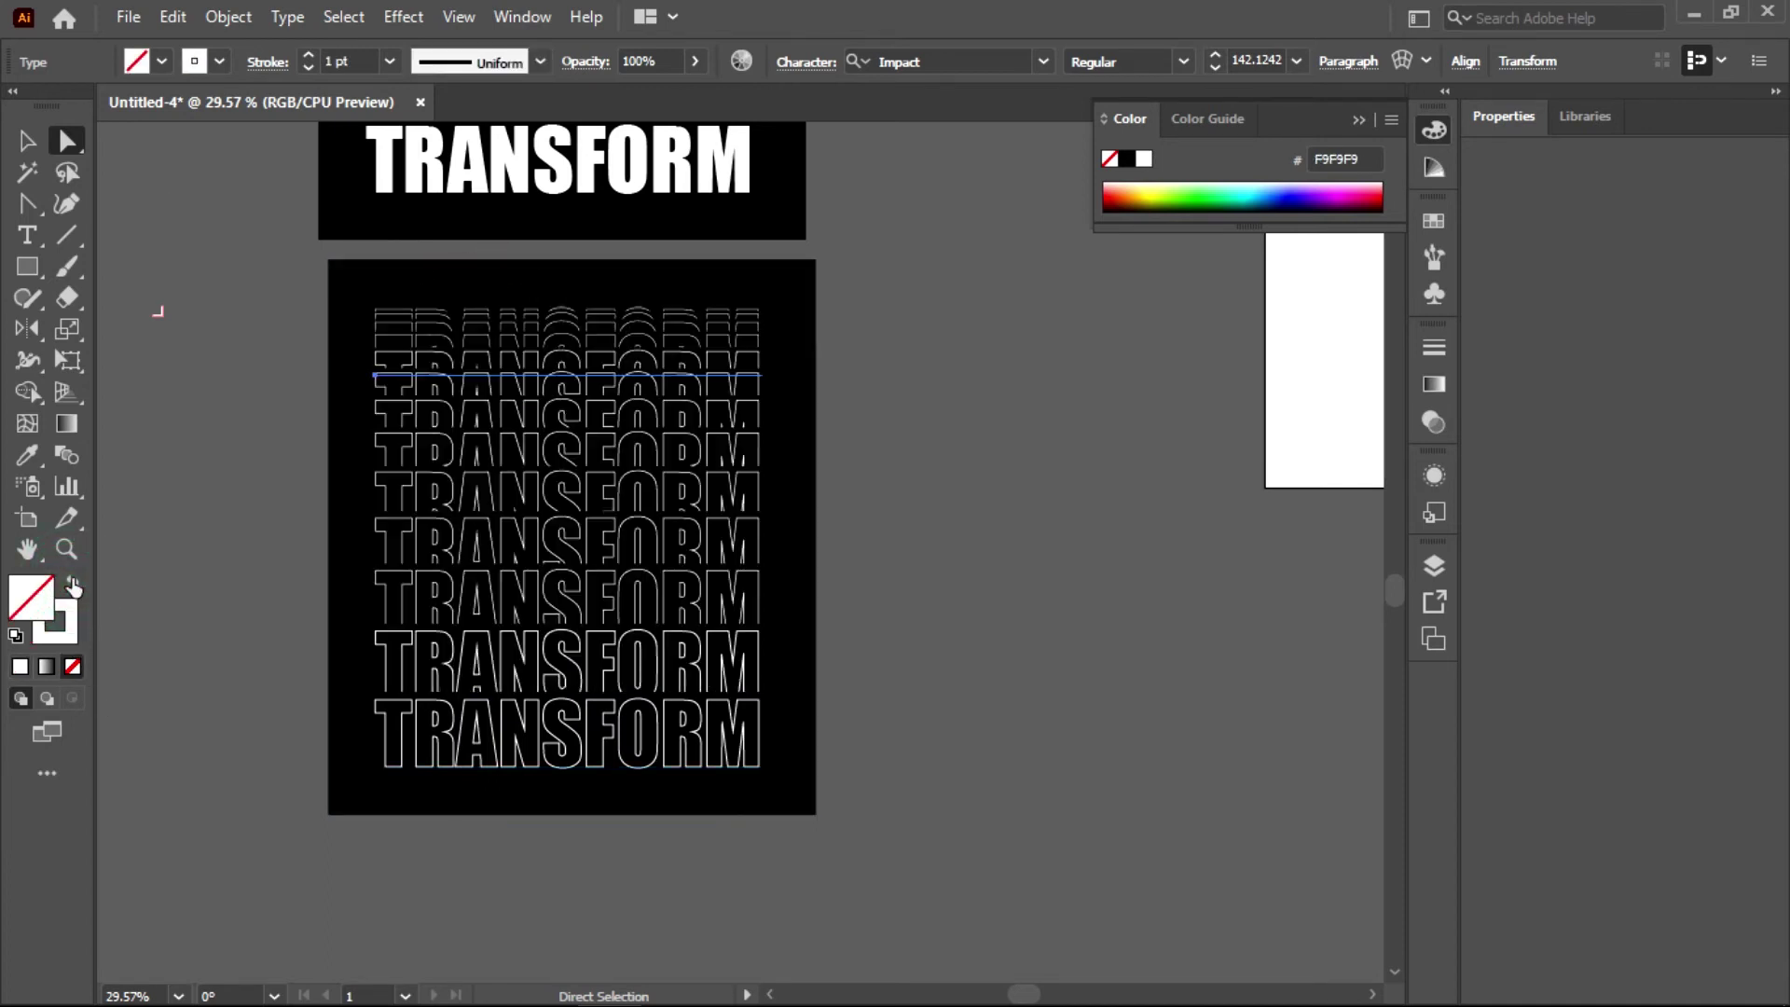
double_click(369, 58)
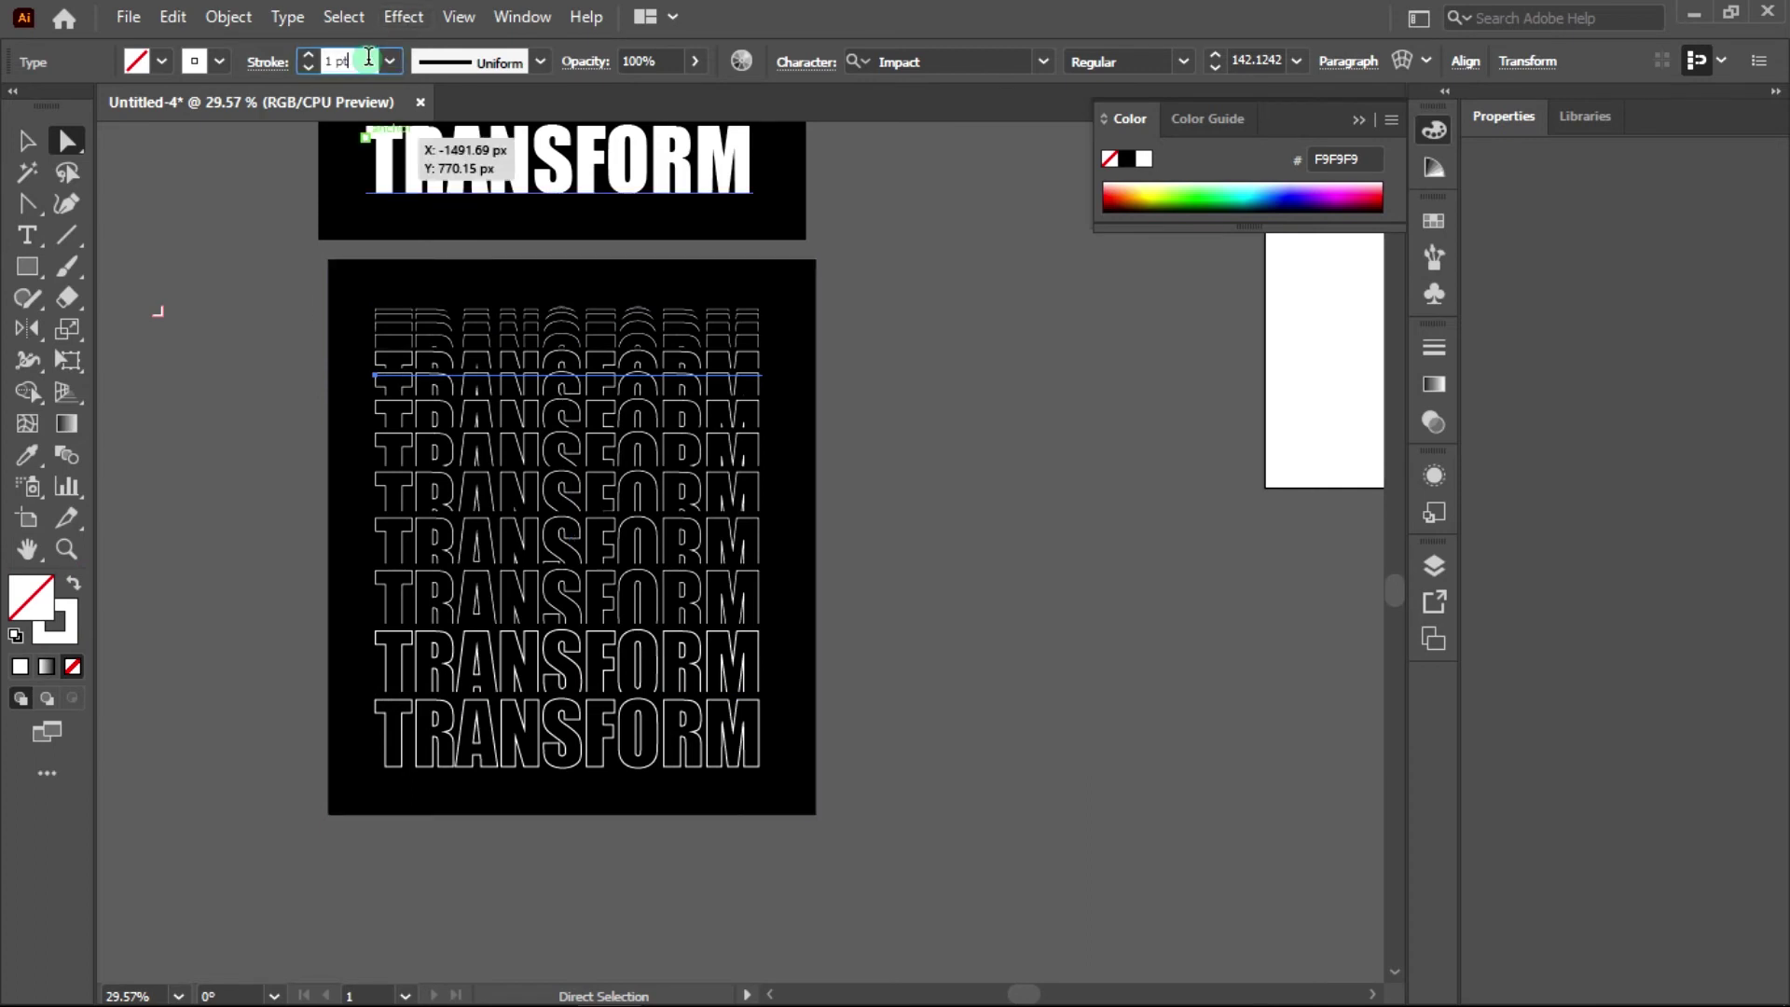
text(8)
key(Return)
text(10)
key(Return)
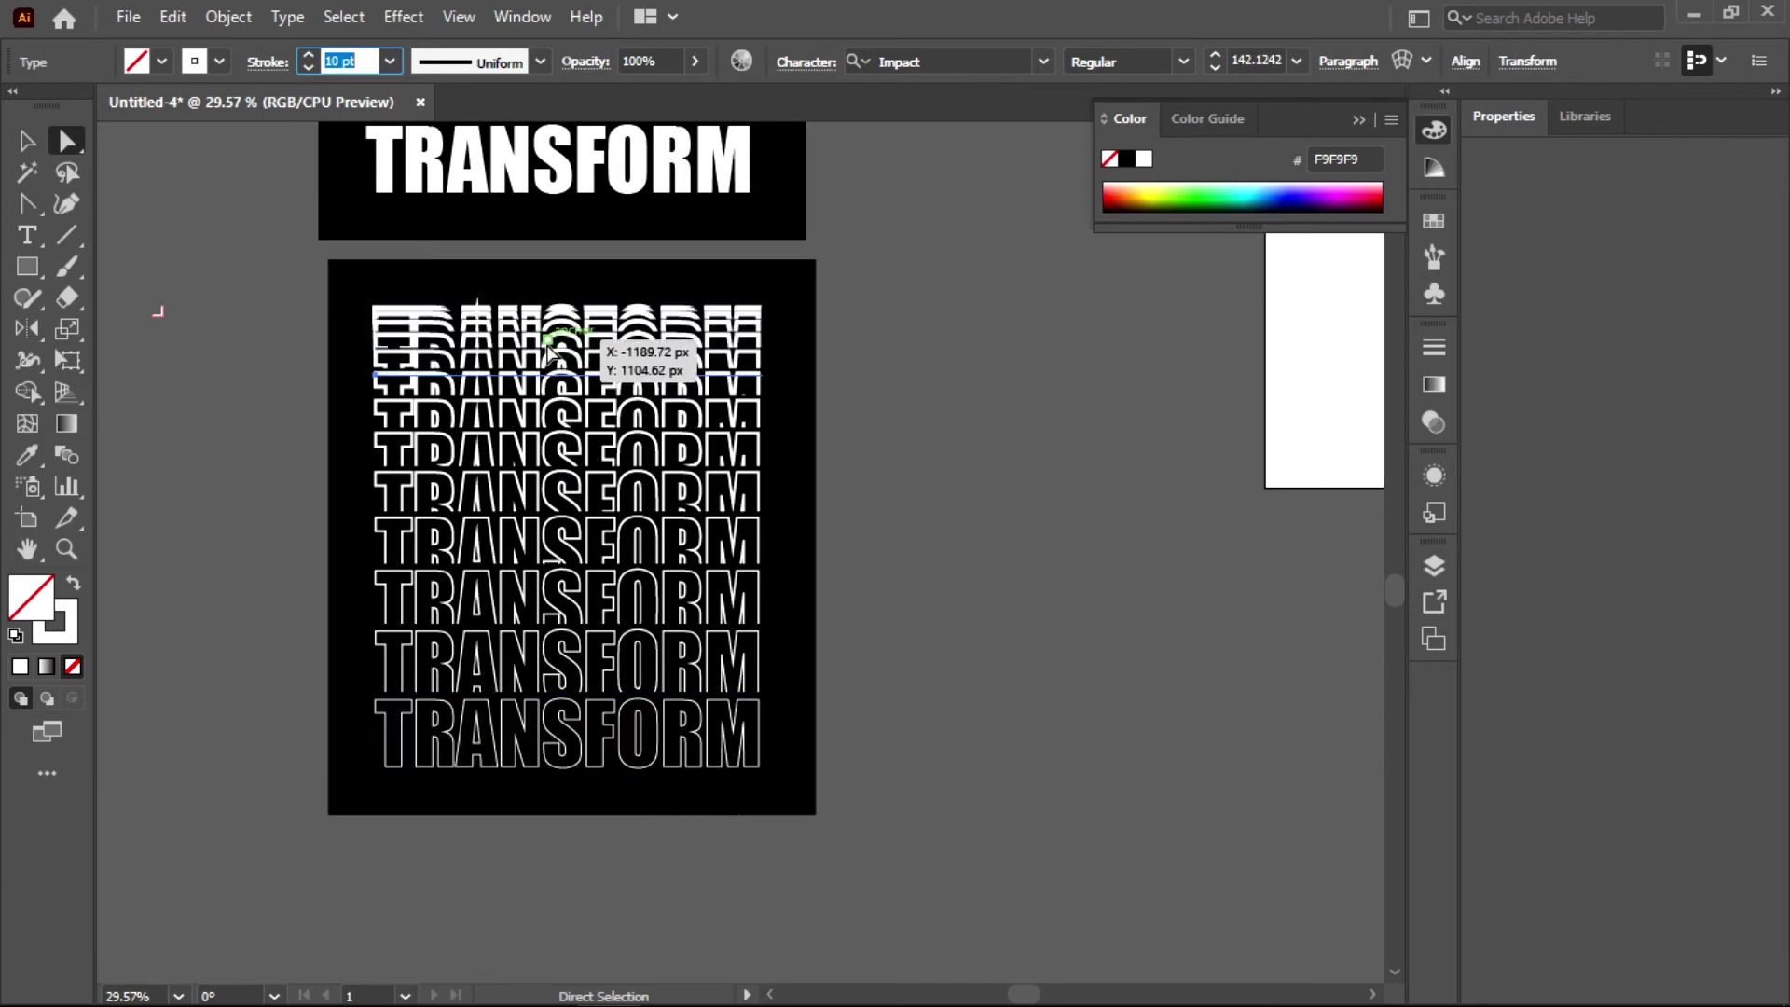
click(592, 641)
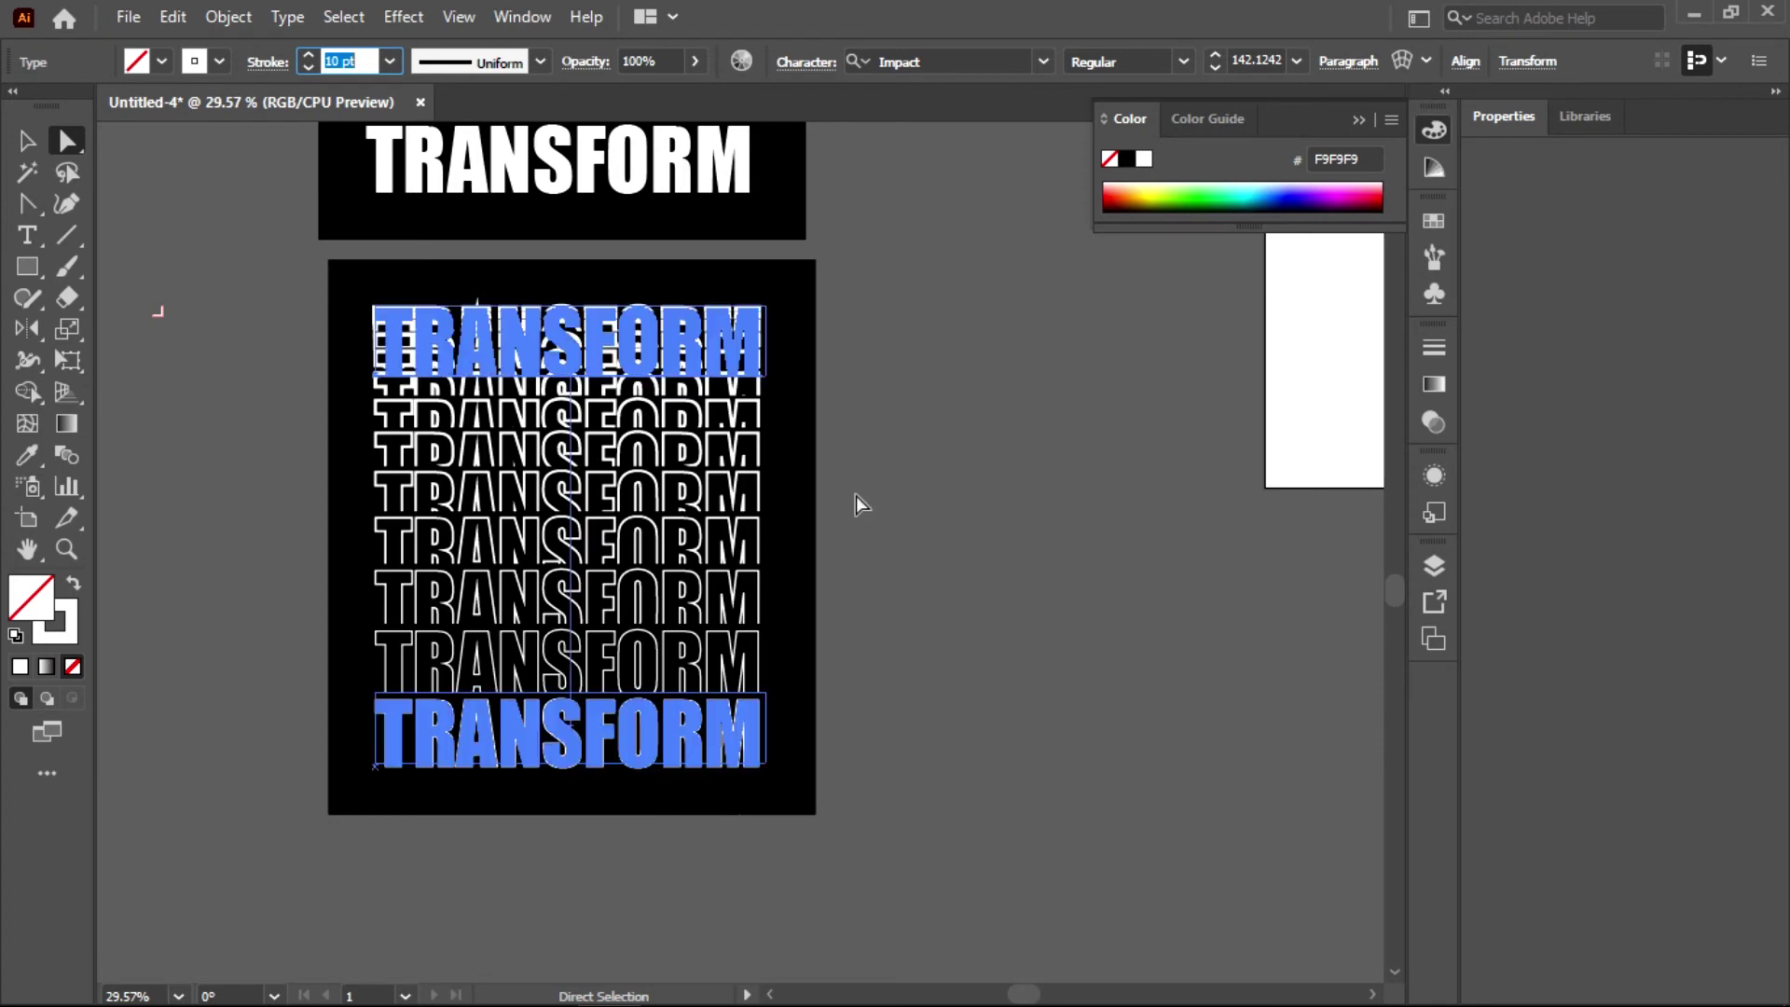
click(856, 504)
scroll(901, 601, down, 3)
drag(1018, 312, 551, 452)
scroll(595, 382, down, 2)
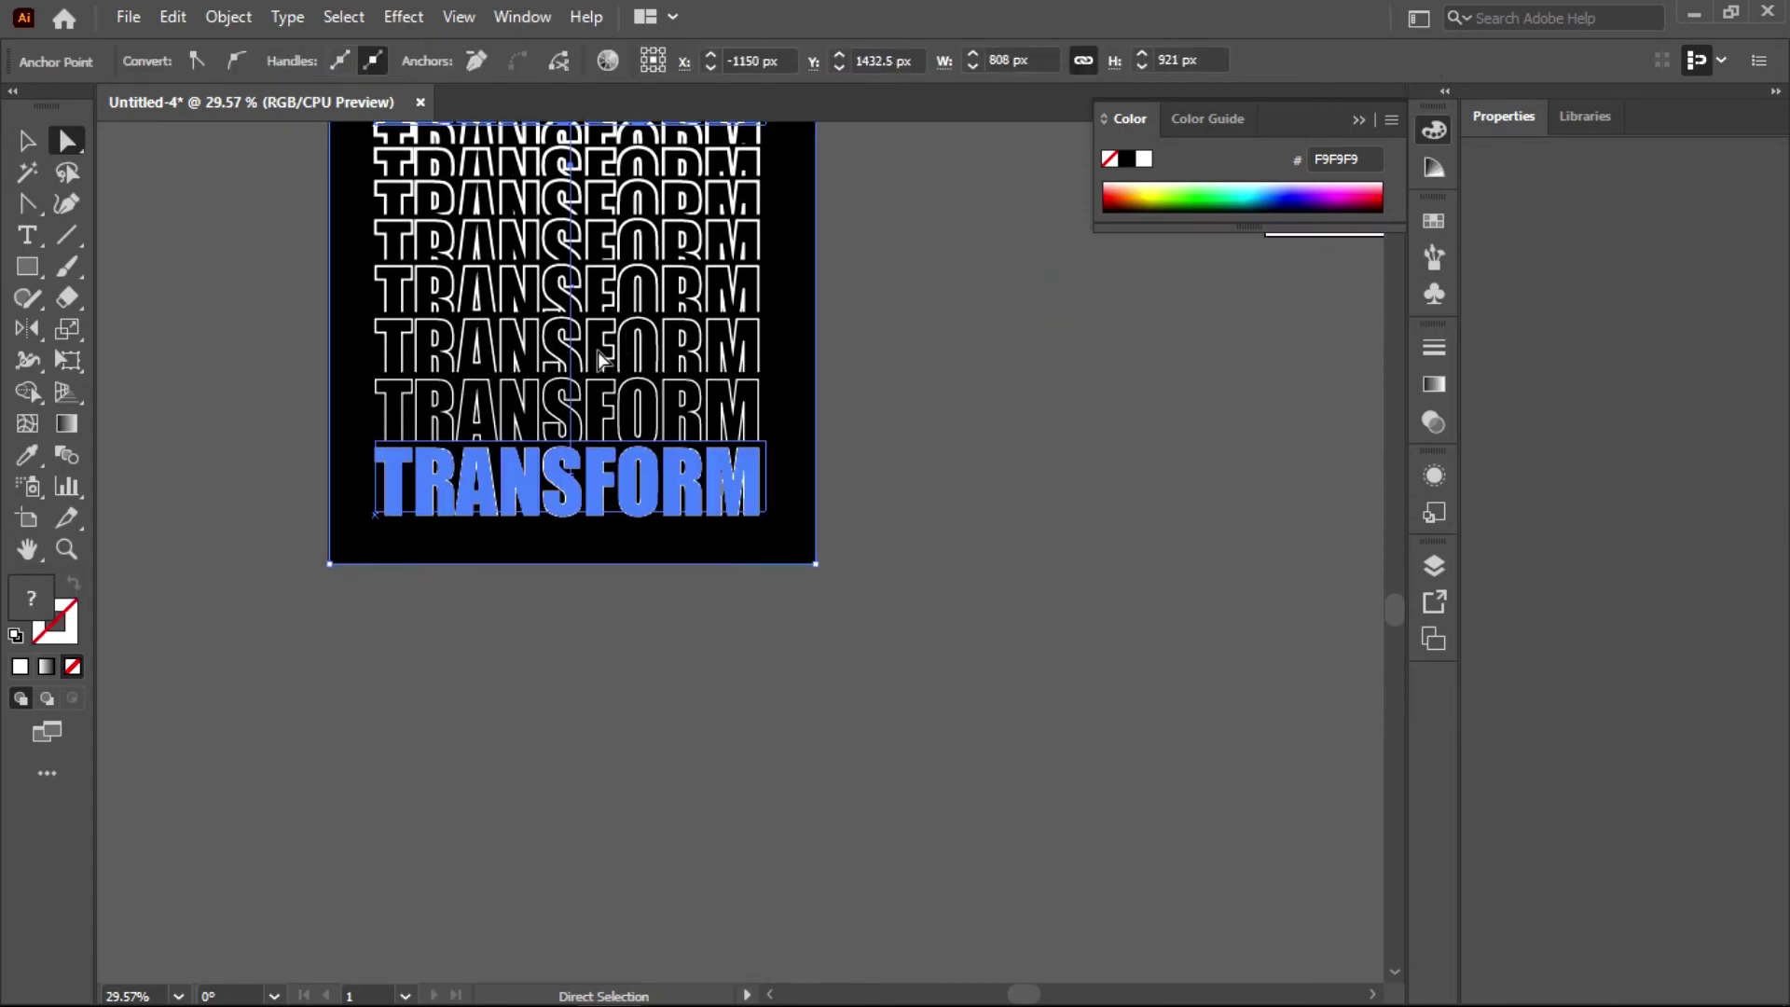
drag(628, 292, 640, 878)
scroll(931, 710, down, 1)
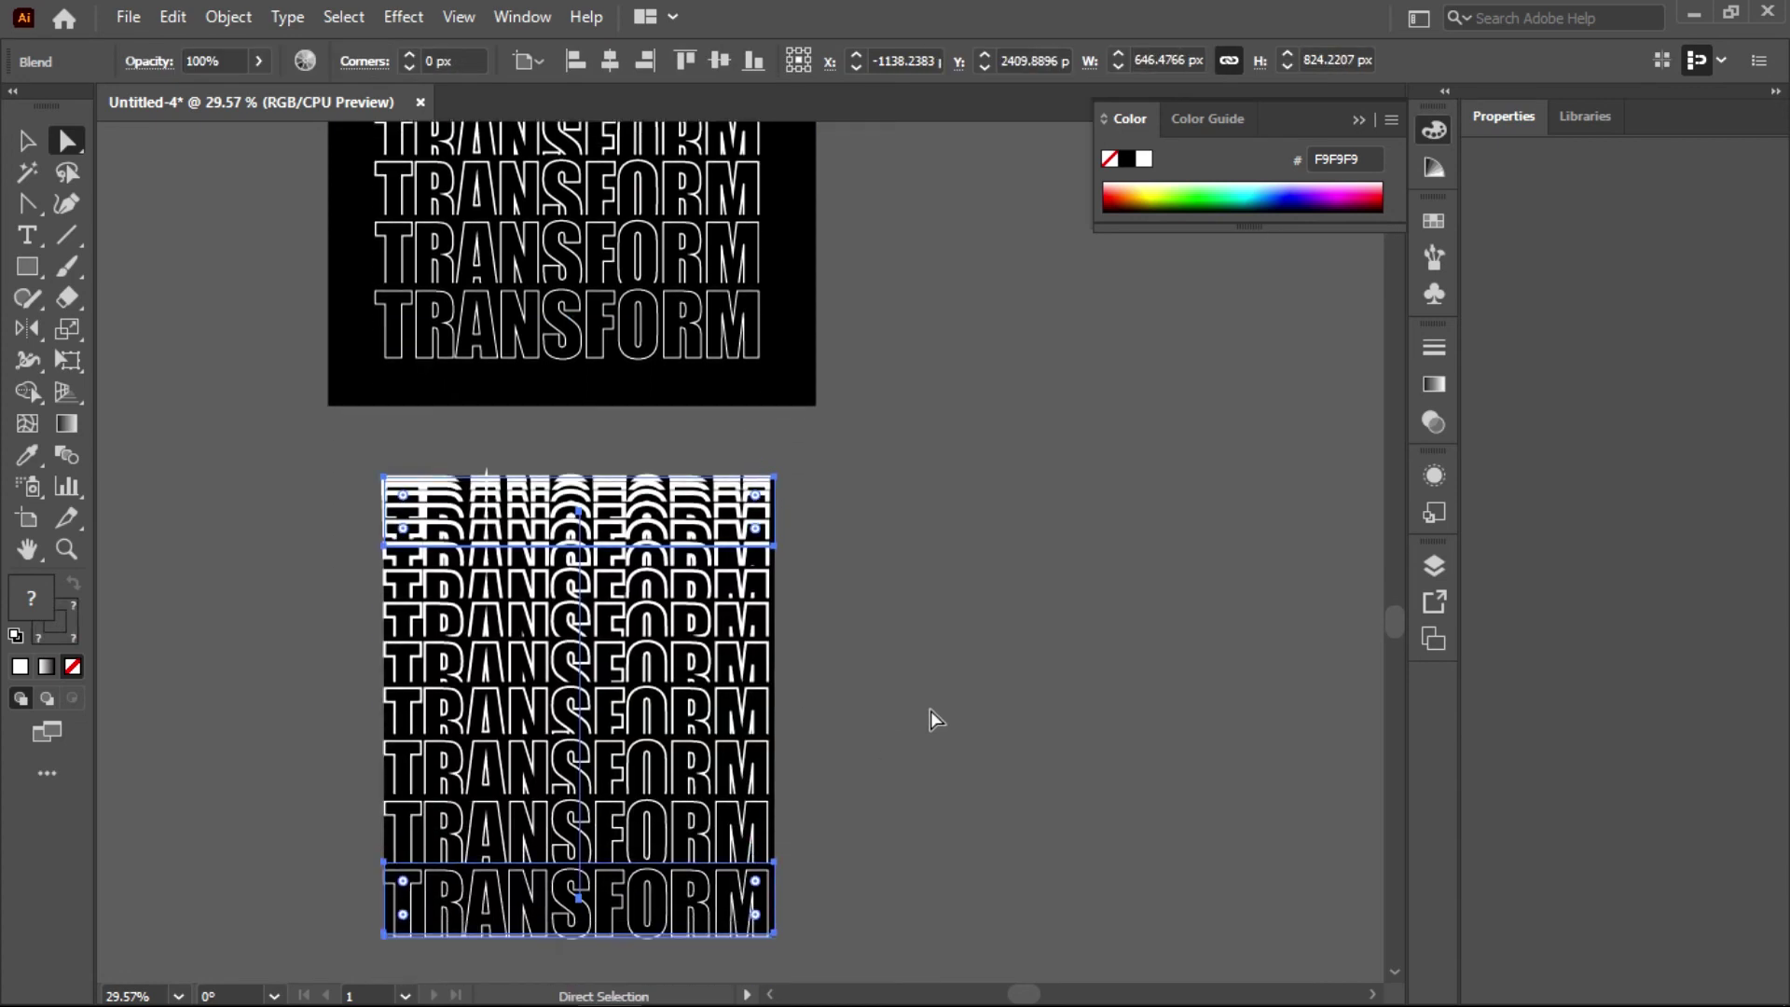
scroll(930, 686, up, 1)
key(ctrl+z)
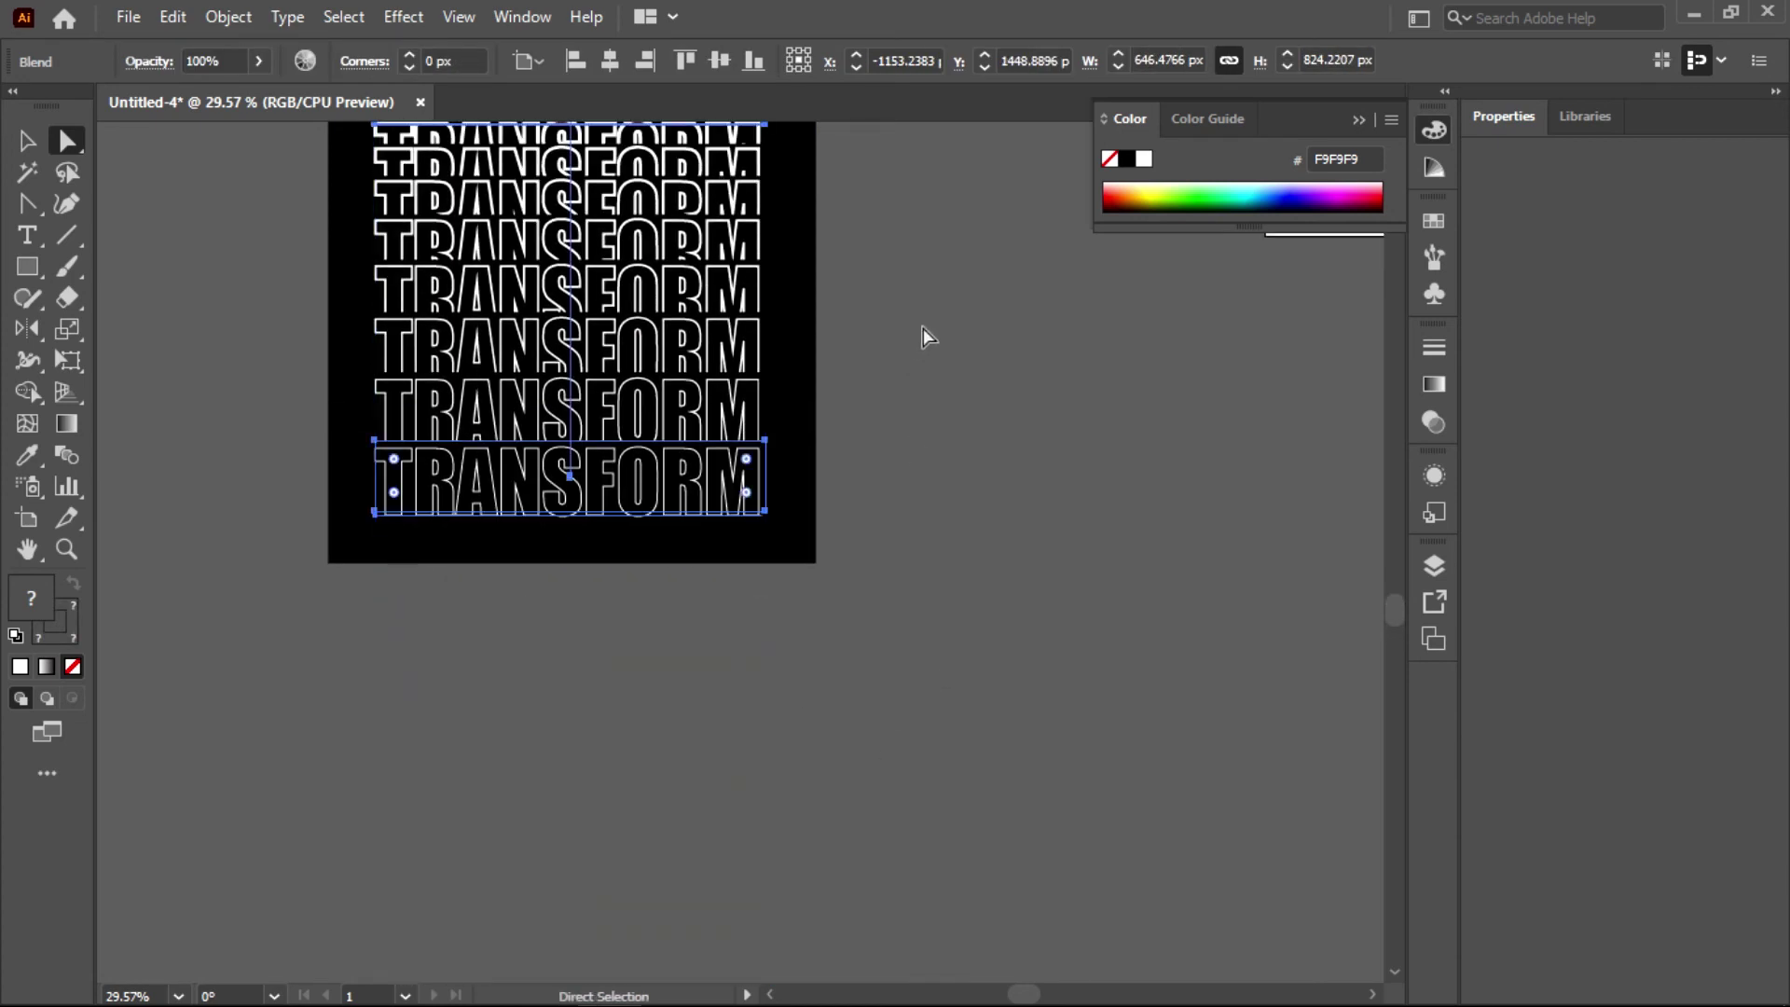
- Place a copy of the black rectangle just below the outlined poster and a copy of the outlined TRANSFORM blend centred on it
drag(938, 312, 349, 523)
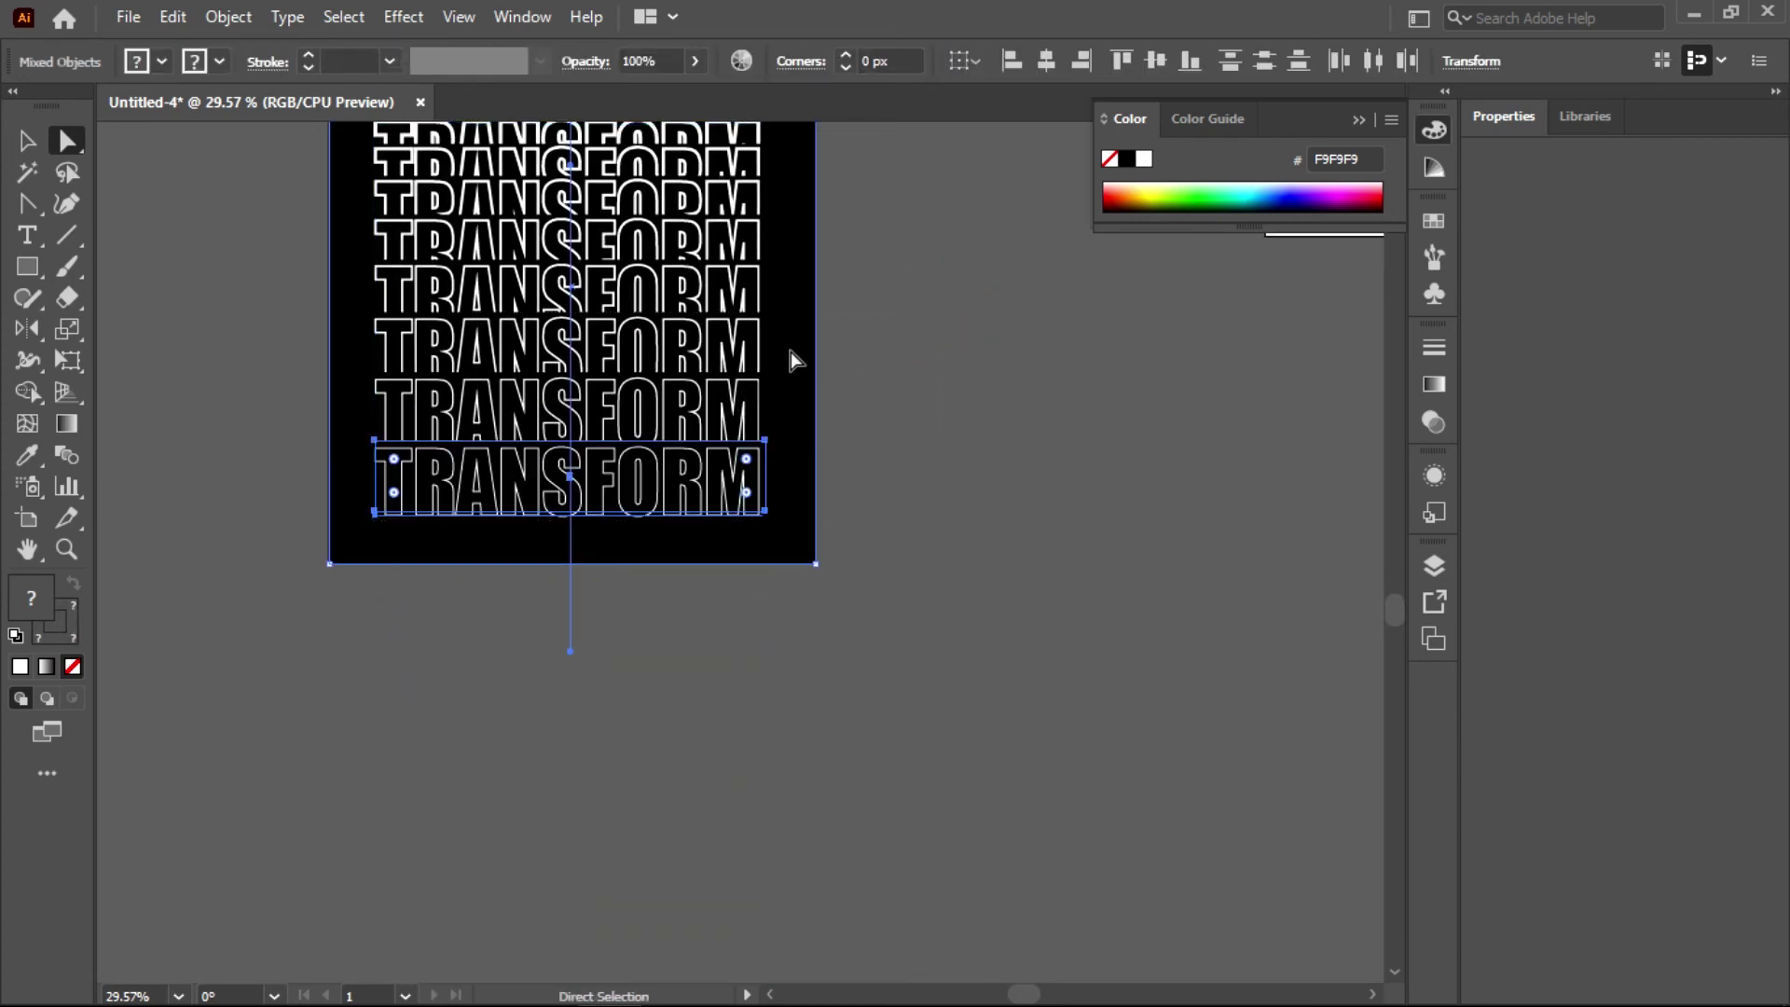
drag(791, 353, 806, 886)
click(785, 323)
scroll(986, 692, down, 3)
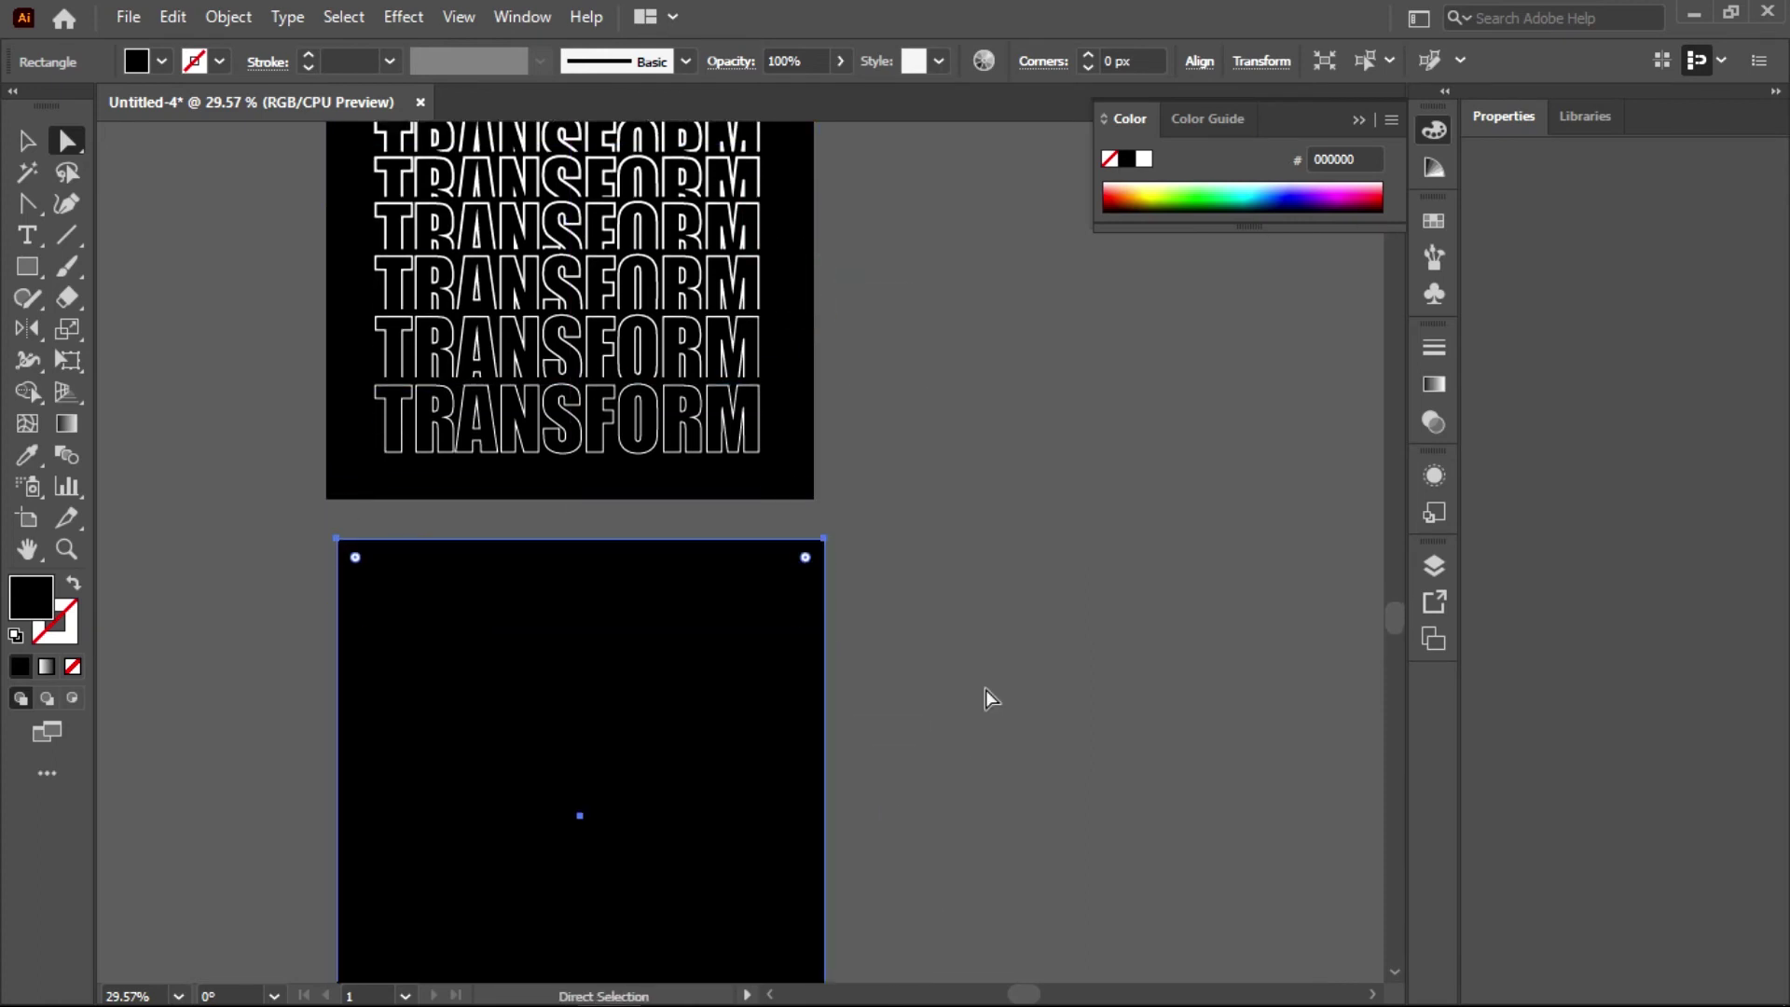
drag(653, 275, 674, 856)
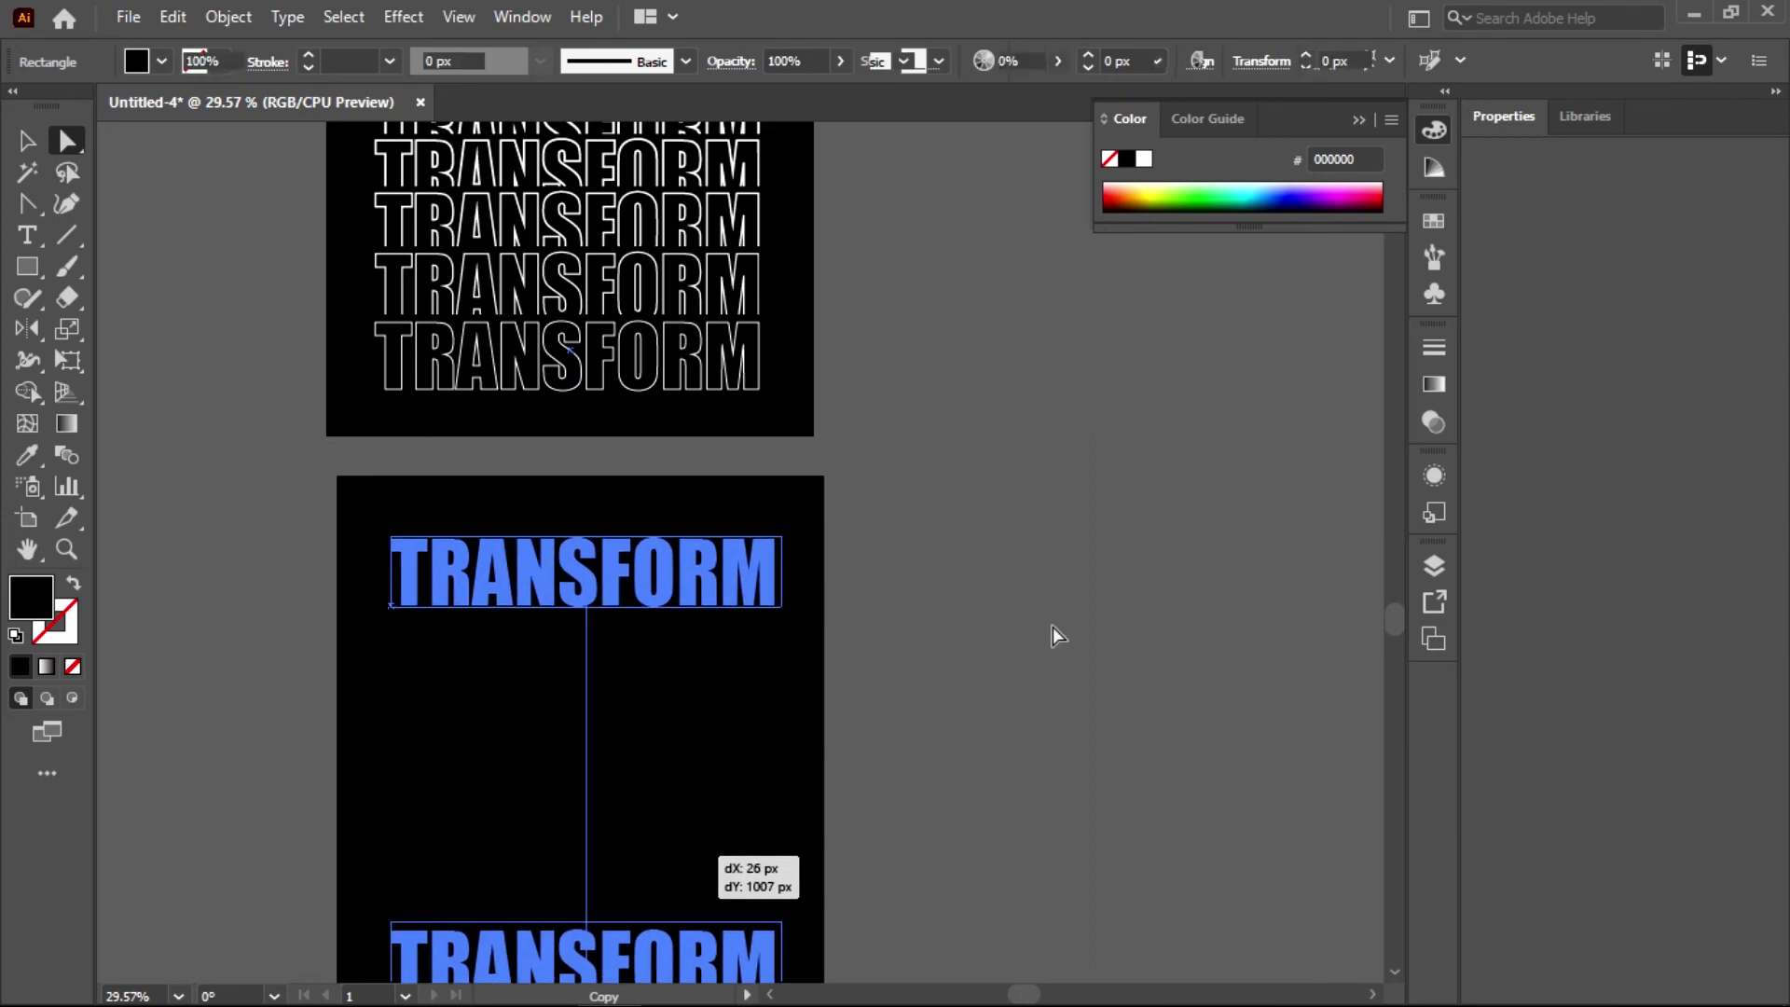
scroll(1054, 627, down, 3)
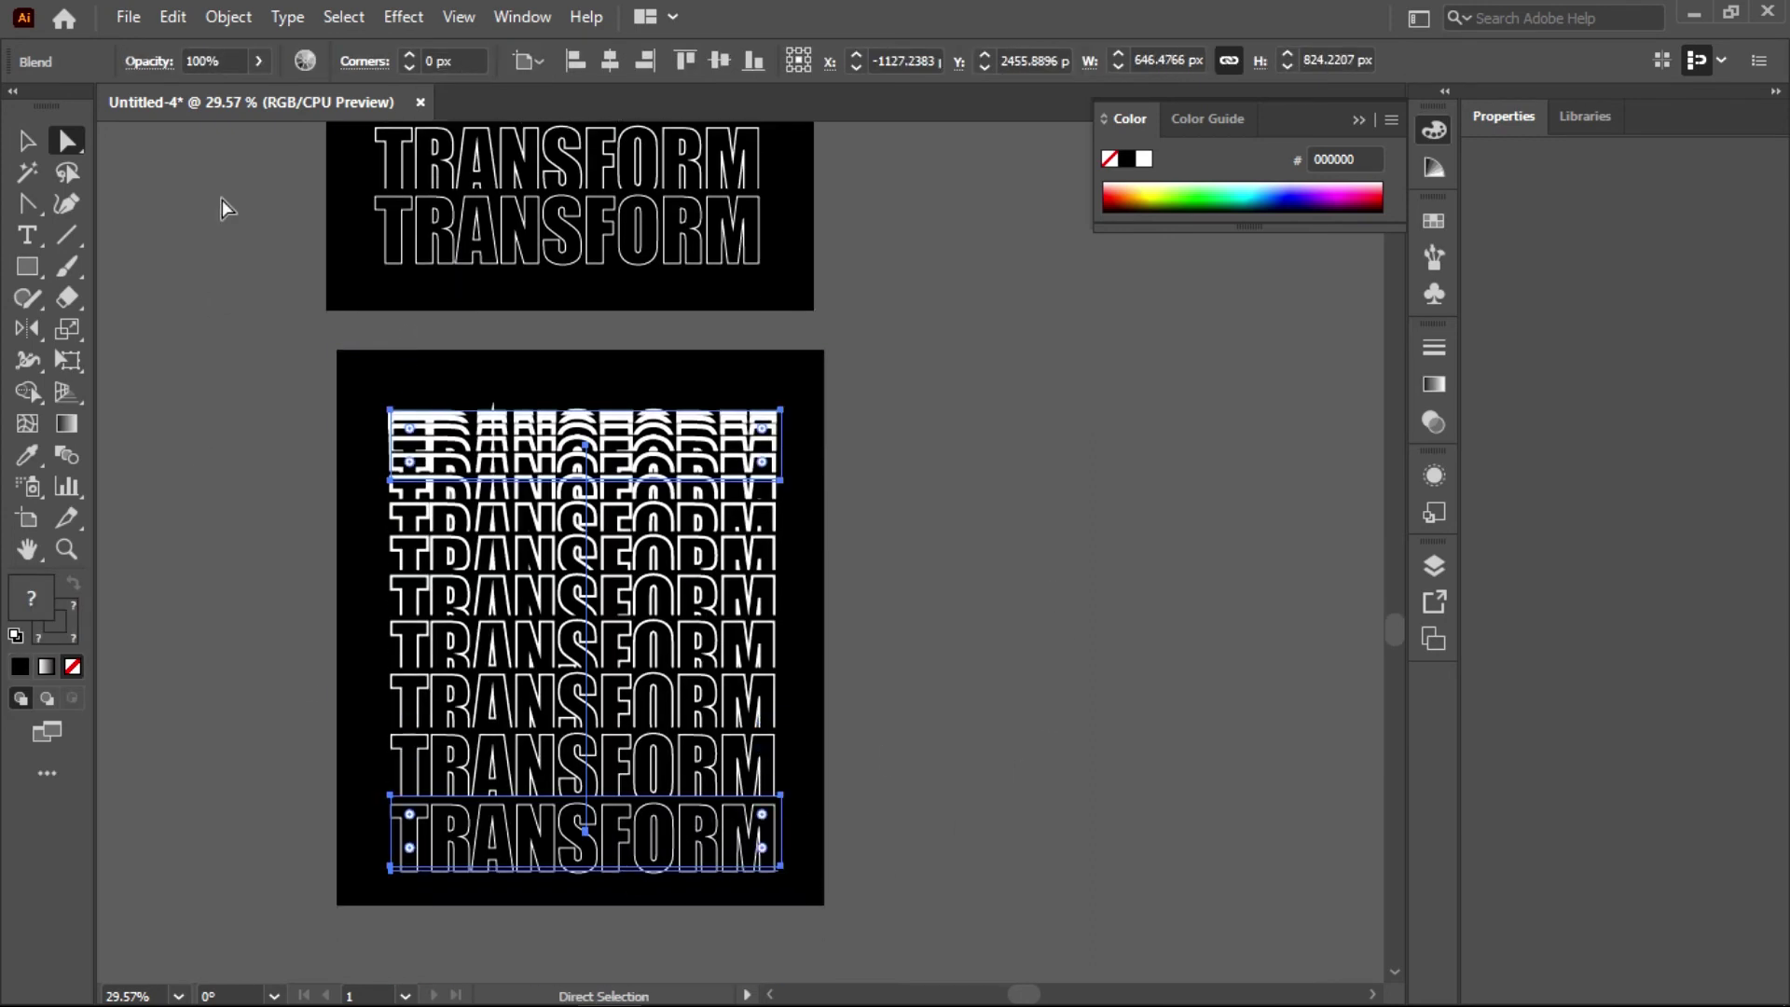
click(443, 844)
key(t)
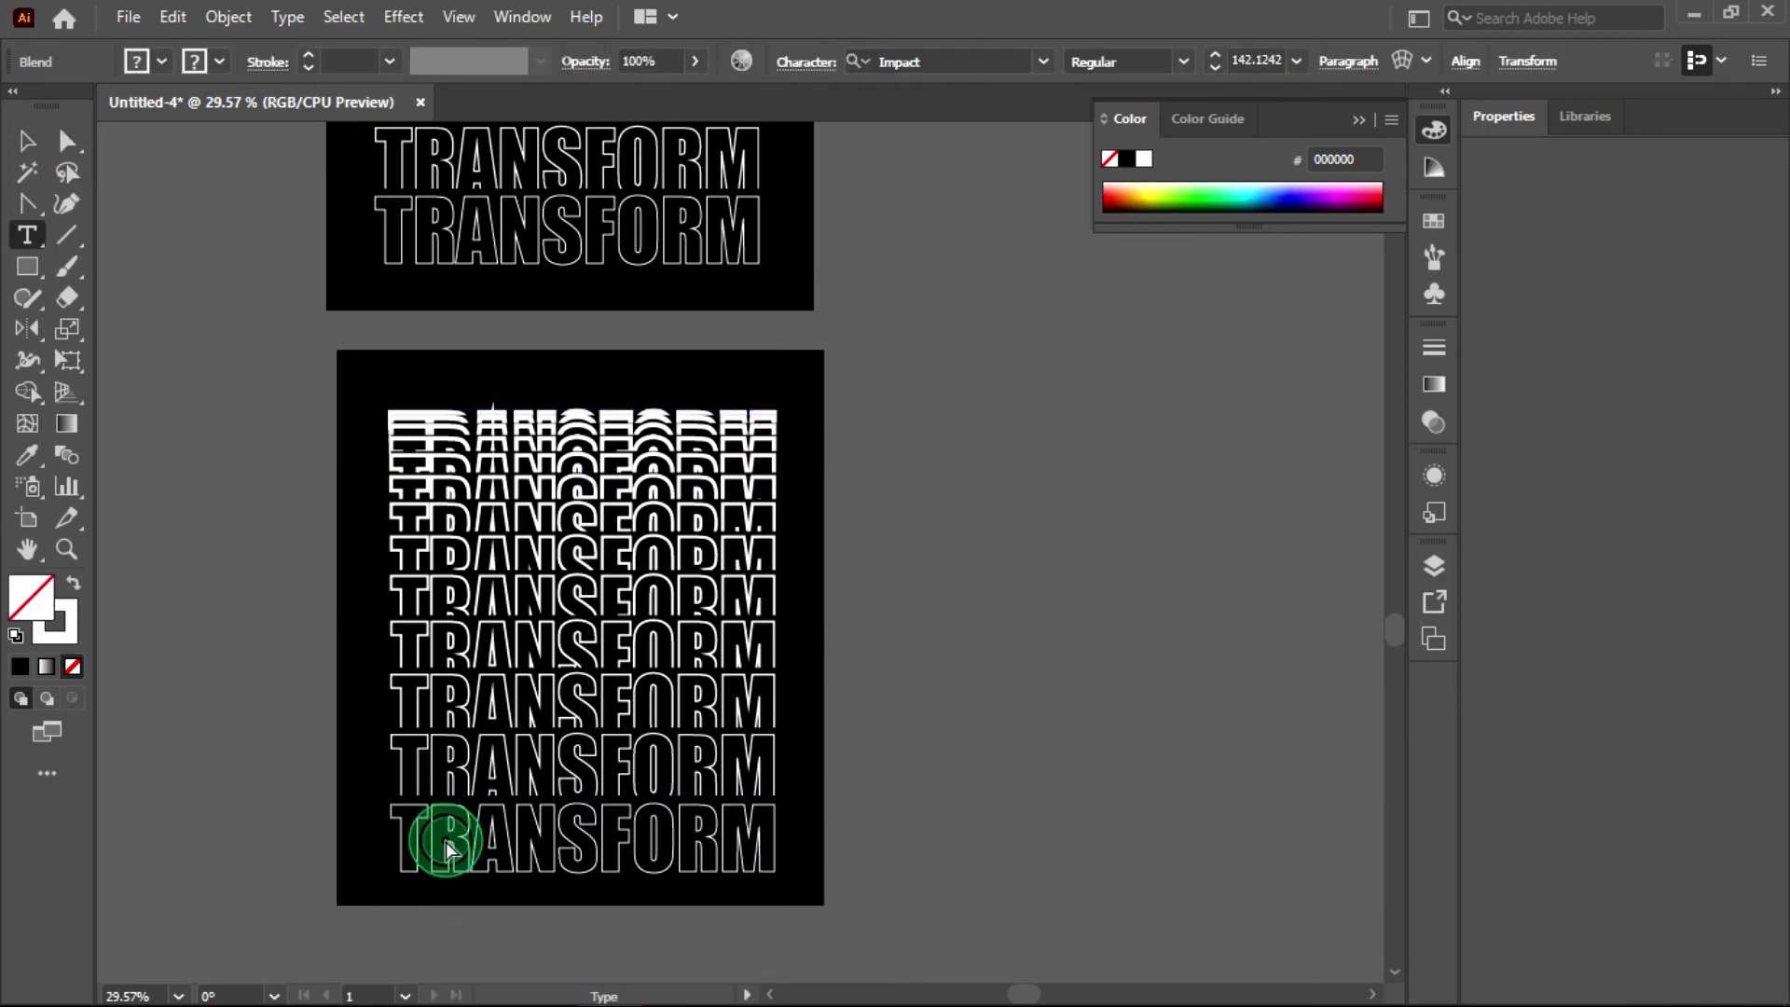
double_click(451, 839)
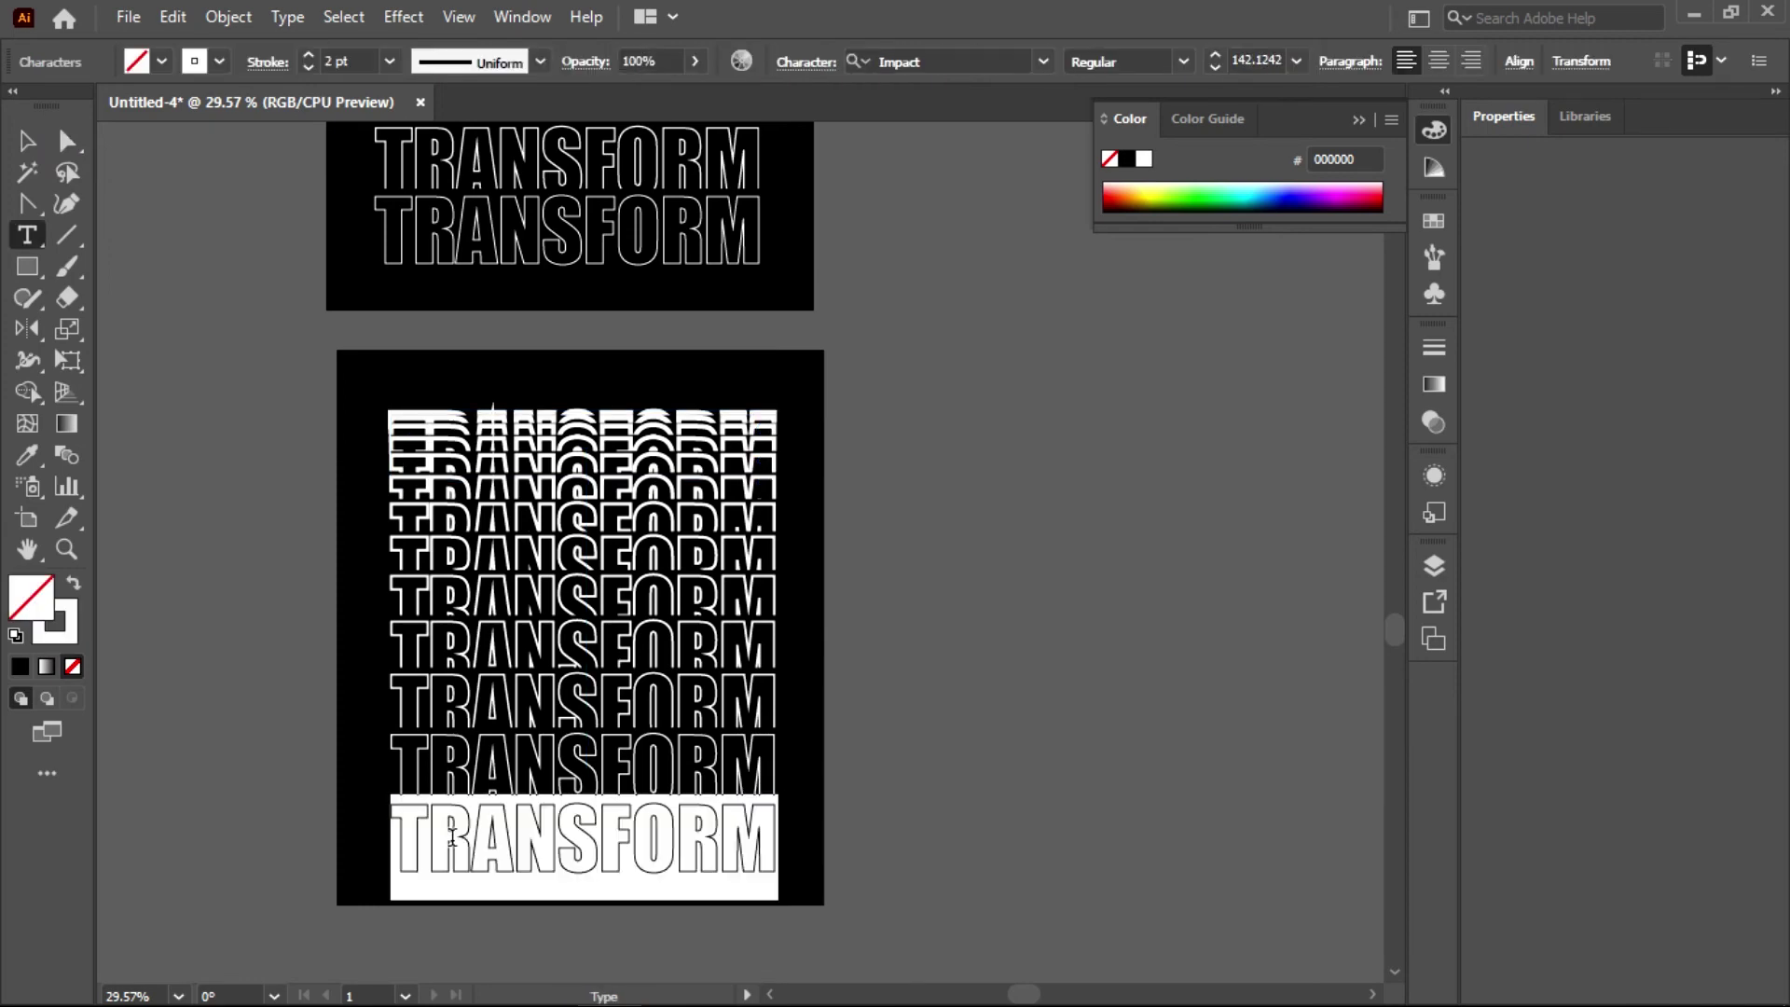
click(168, 21)
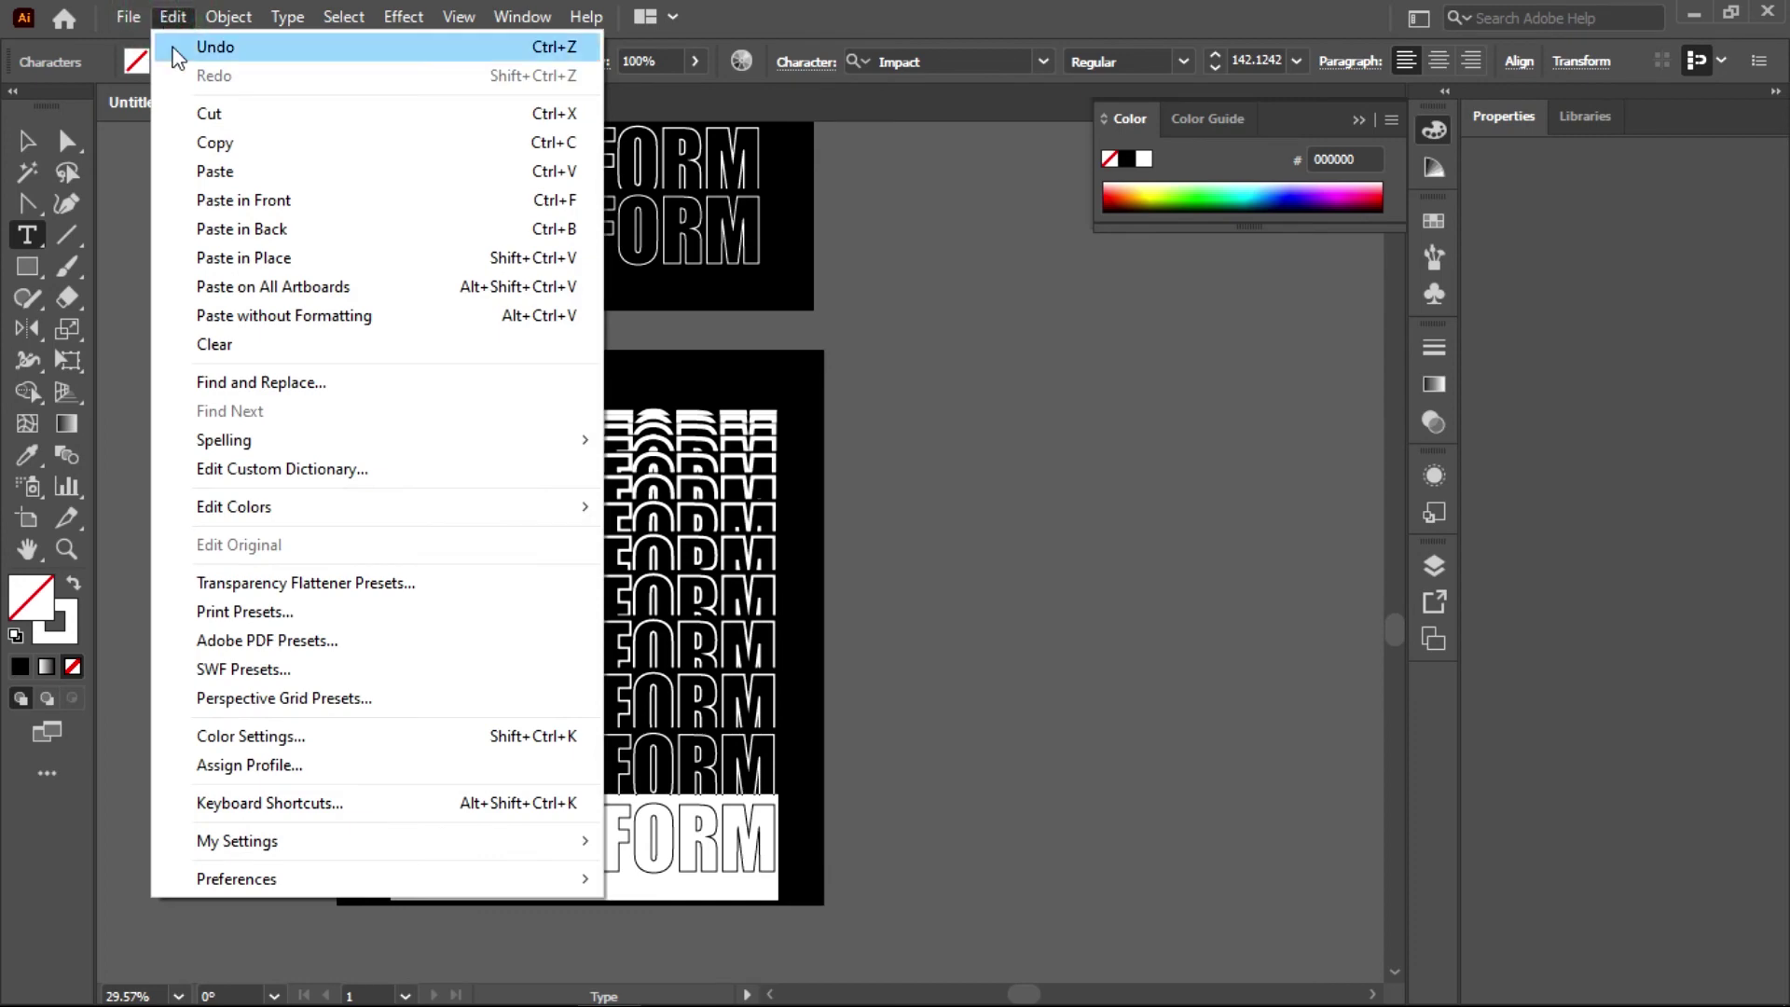
click(126, 172)
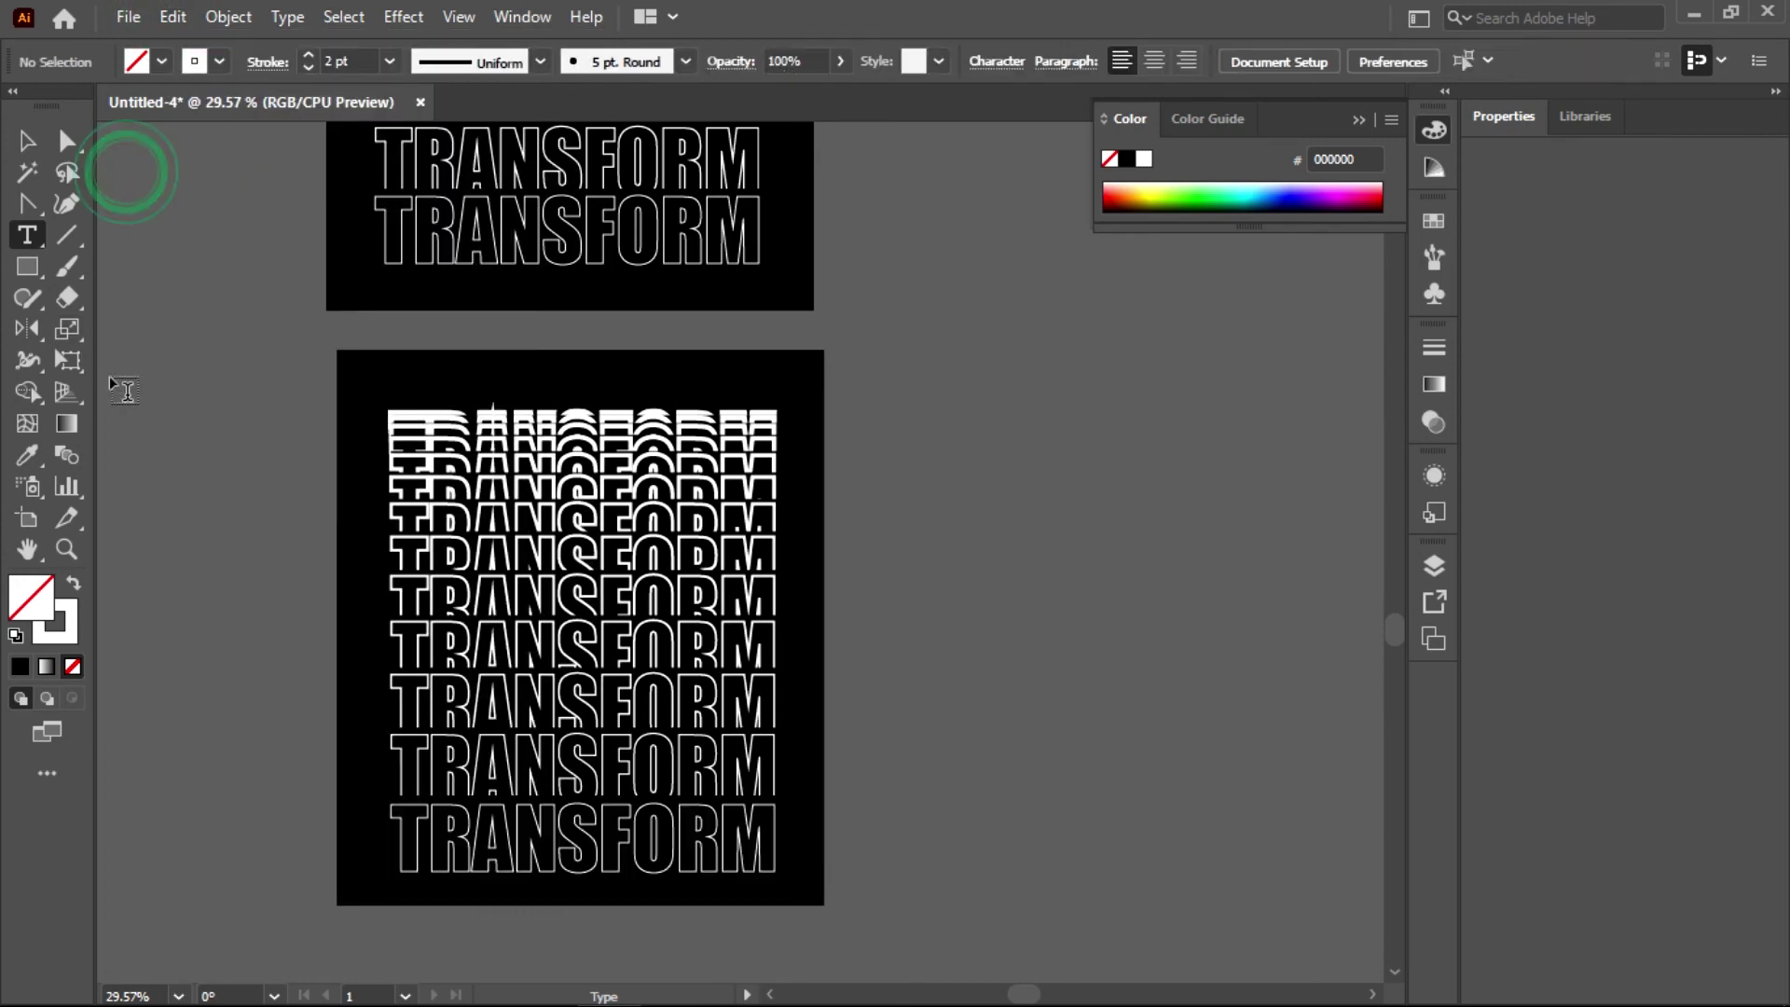
- Select only the bottom outlined TRANSFORM text of the new poster's blend and copy it
click(42, 145)
click(66, 142)
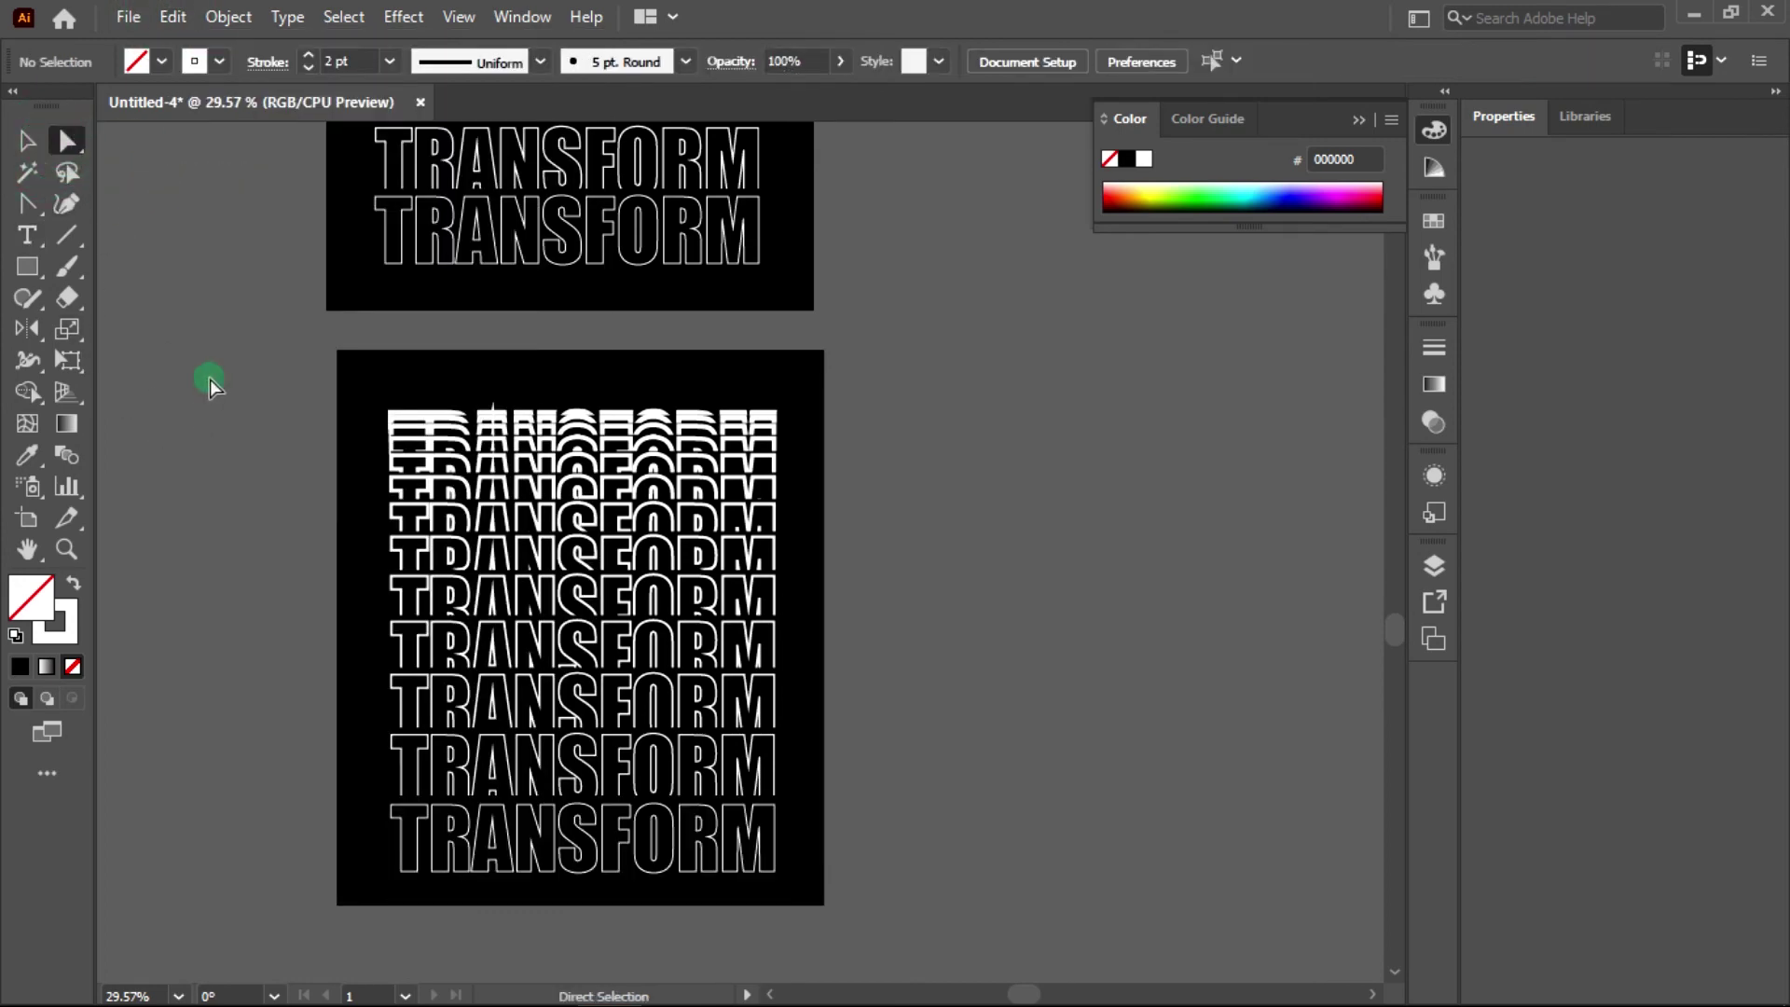
click(430, 825)
click(653, 228)
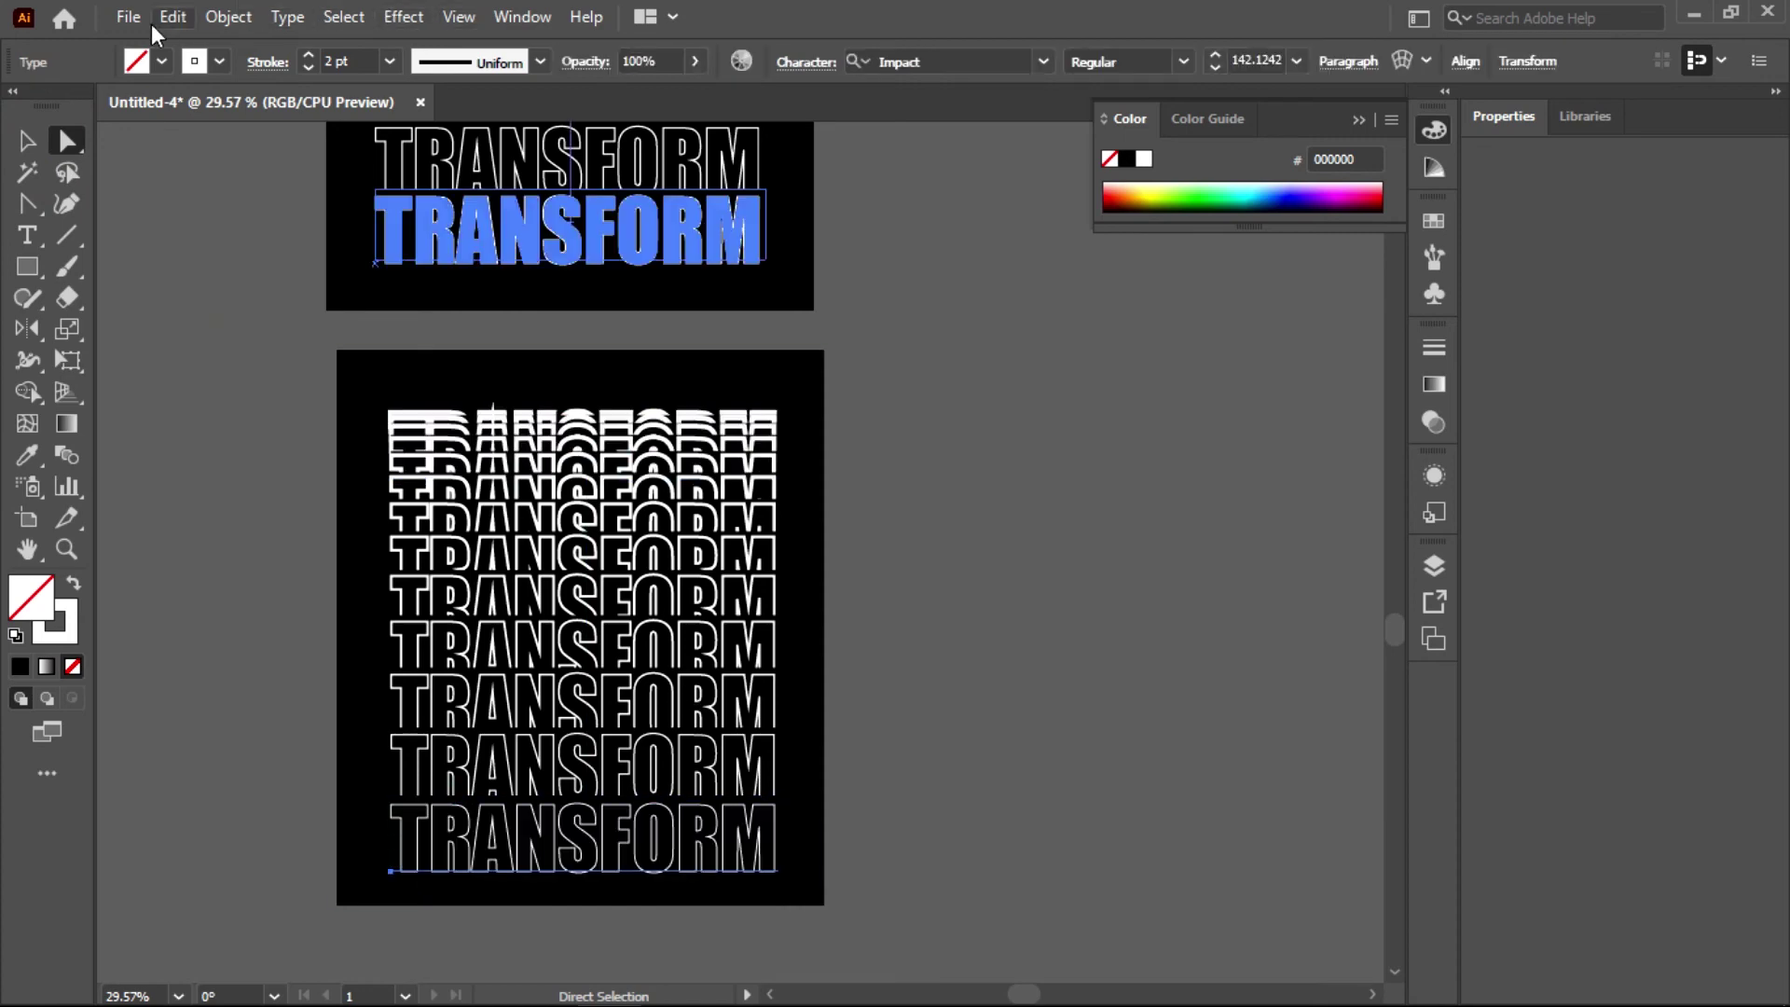
click(173, 19)
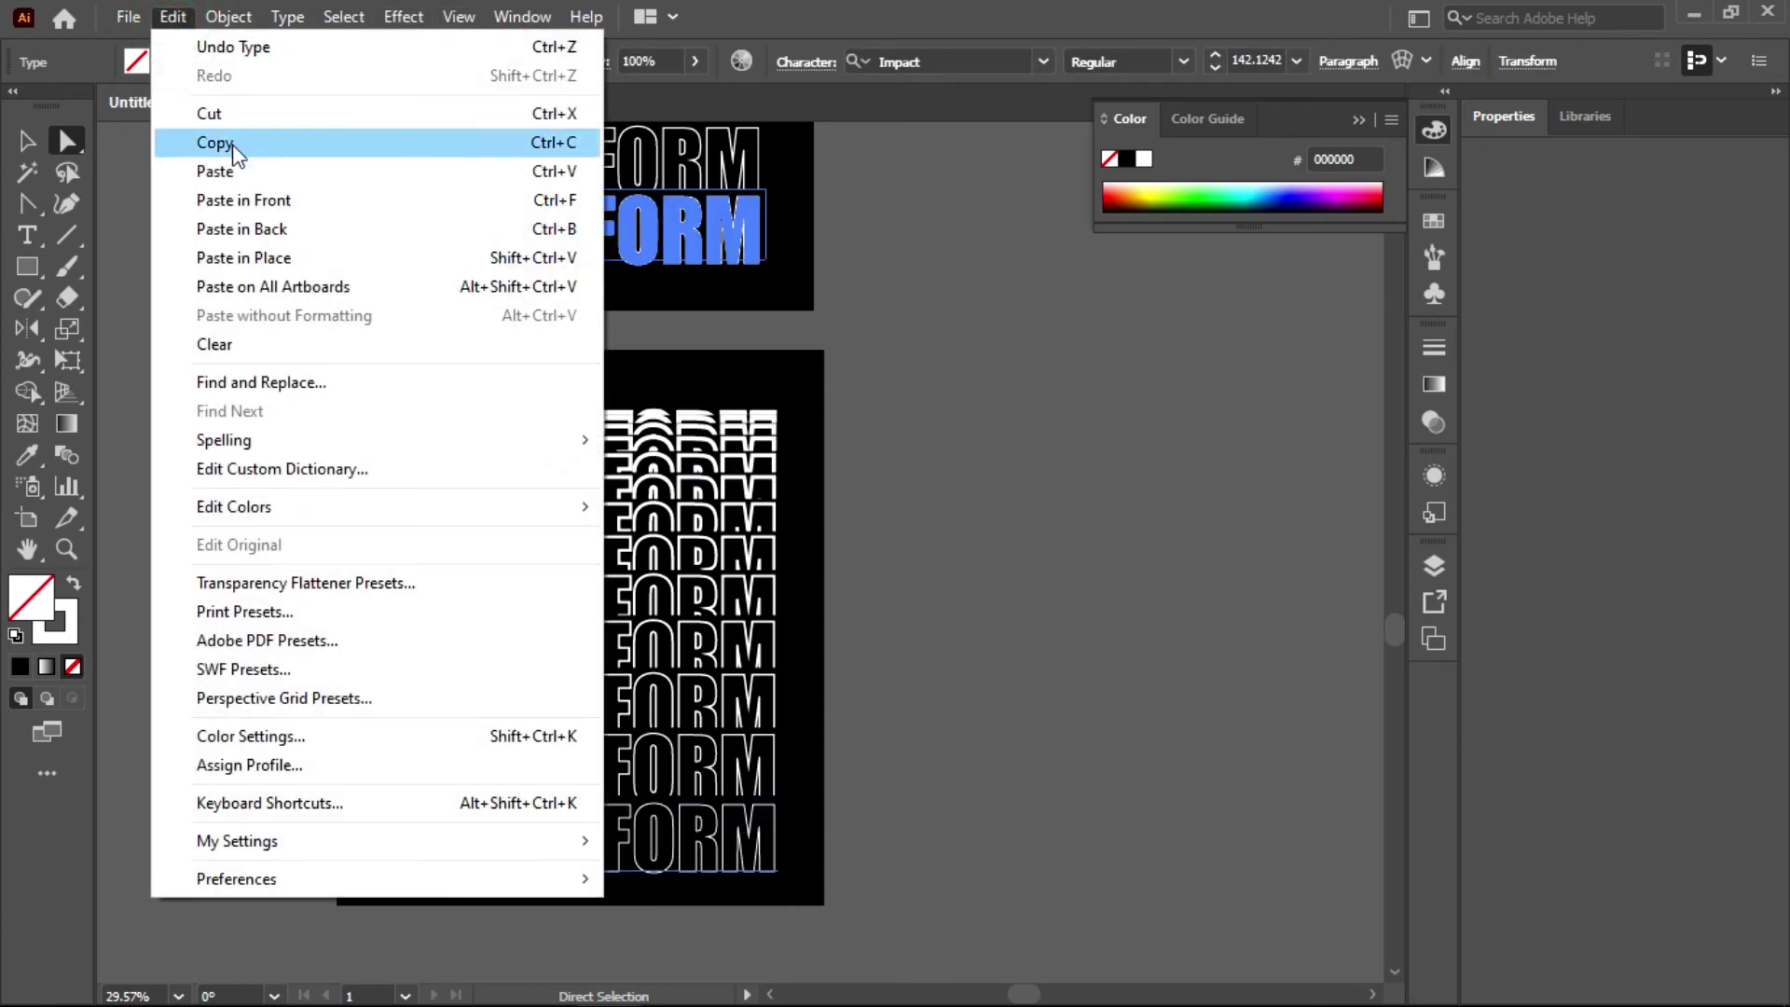
click(228, 145)
- Clear the selection, paste the copied TRANSFORM text in front, and swap its fill and stroke to make it solid white
click(248, 542)
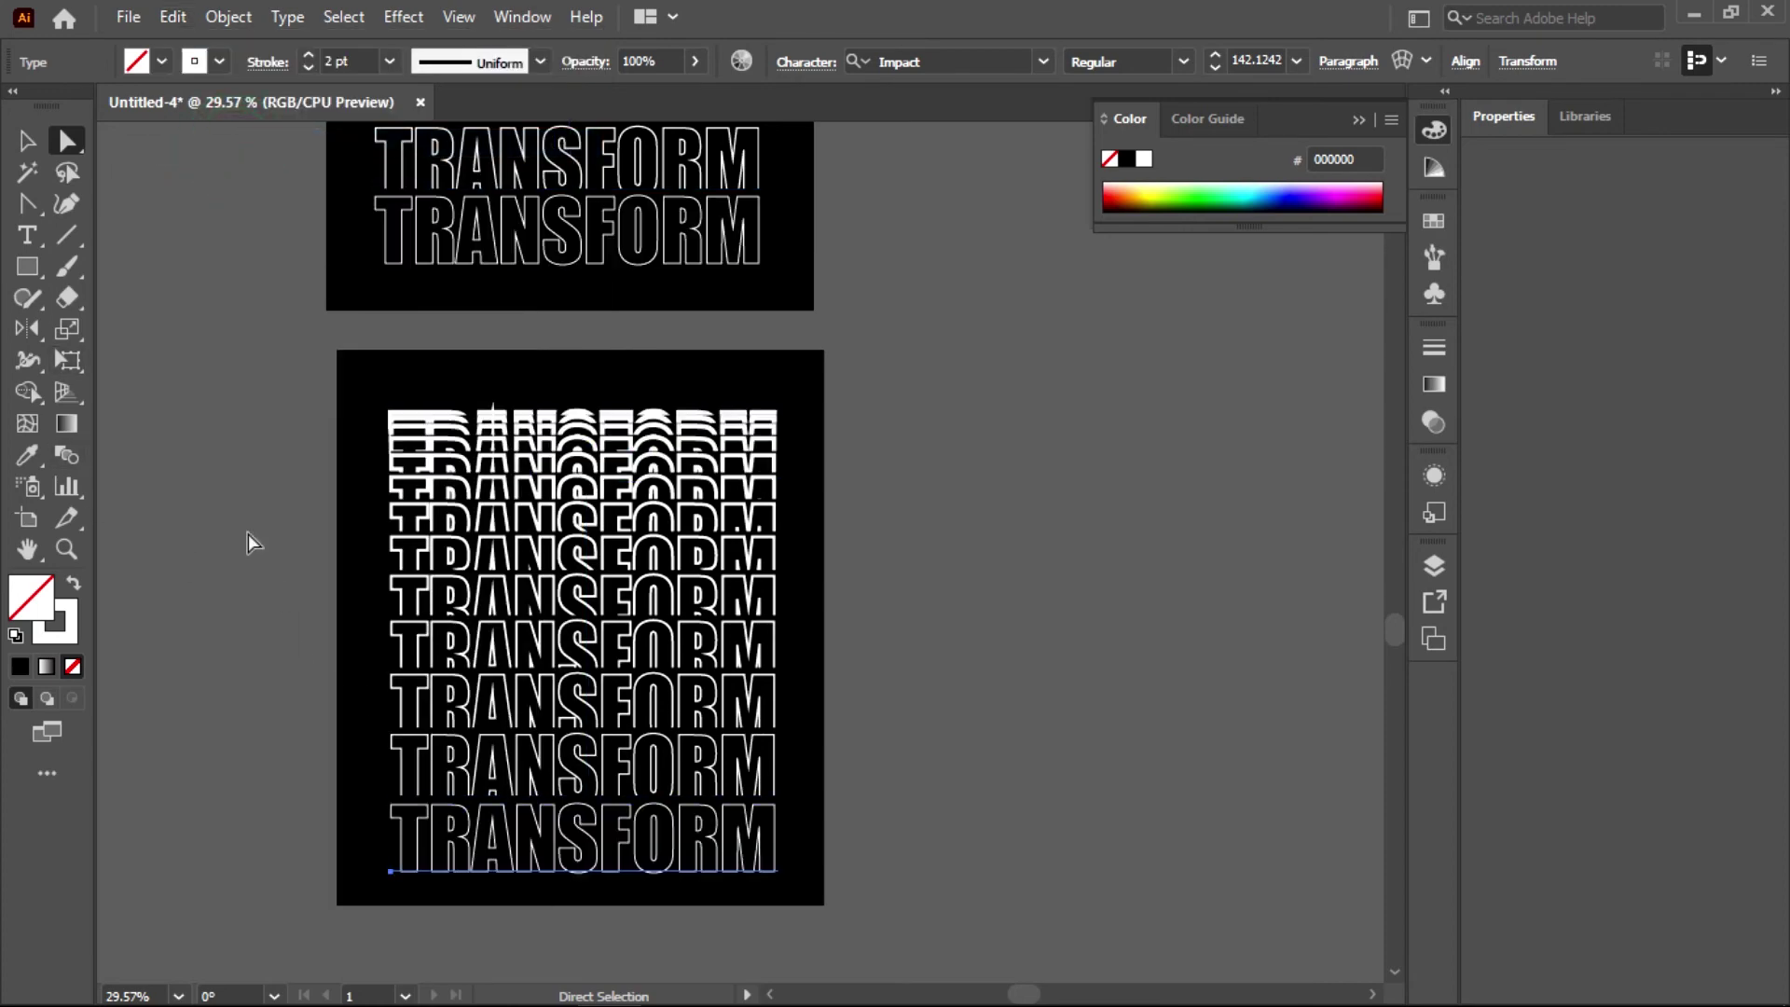
click(171, 296)
click(220, 367)
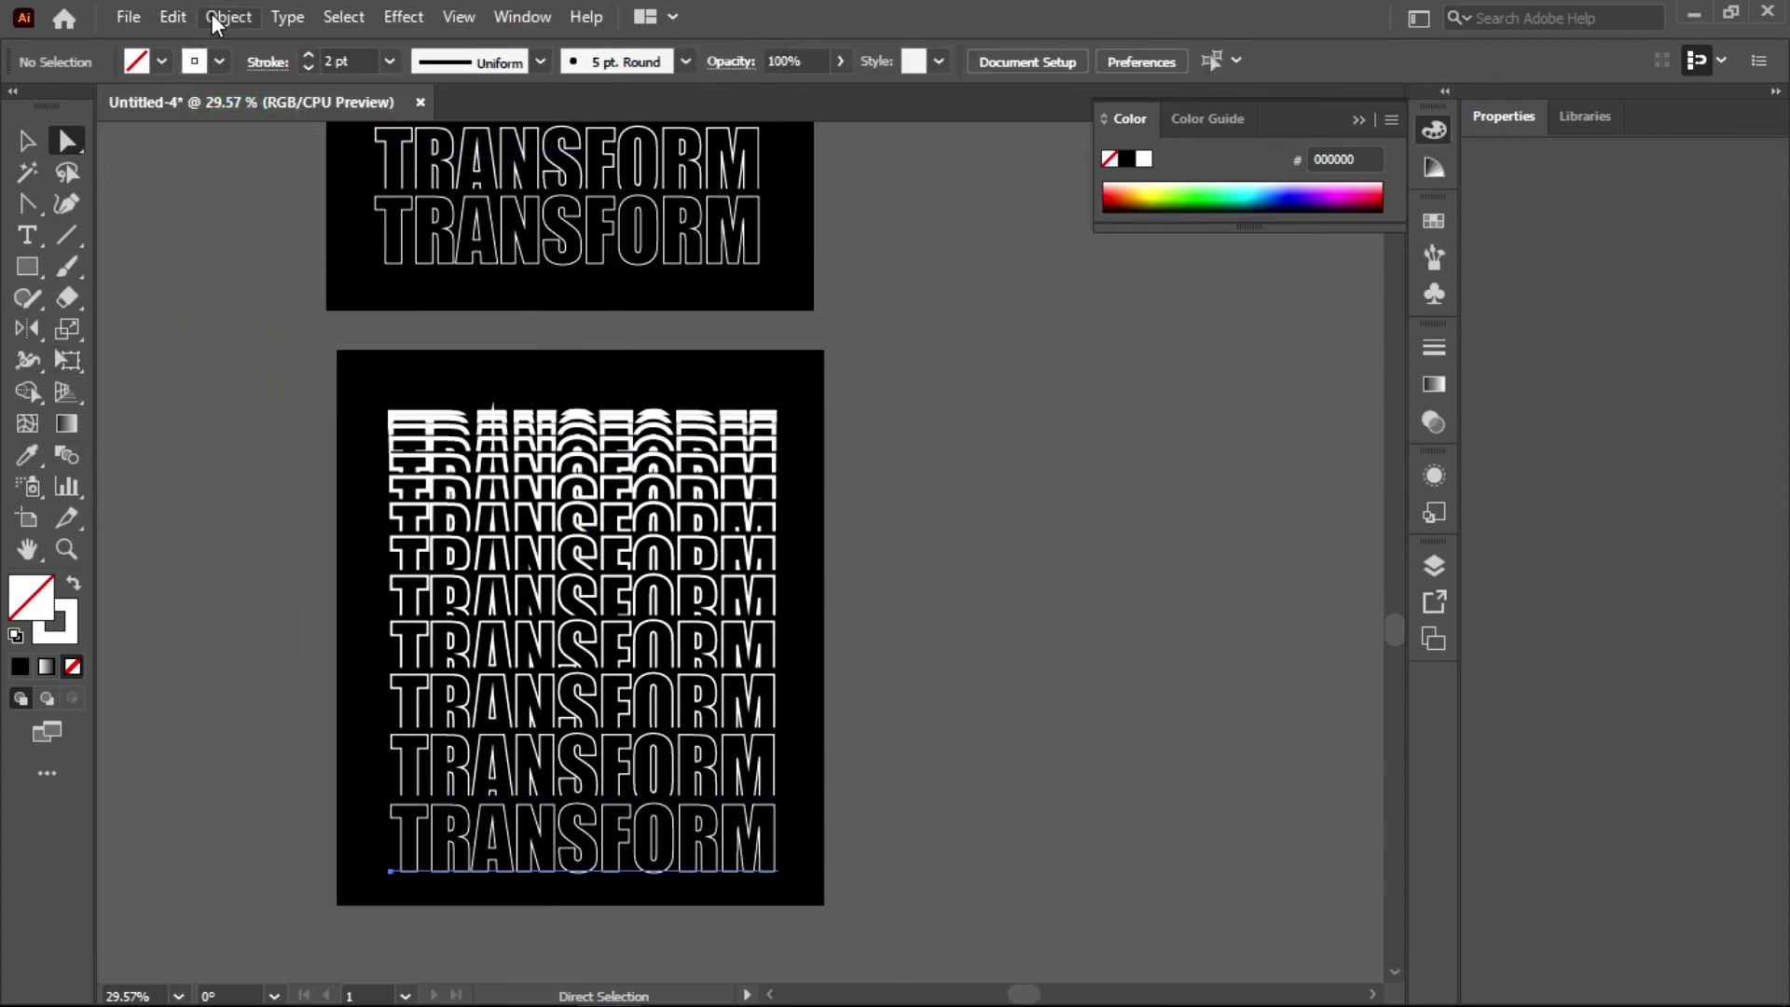
click(172, 19)
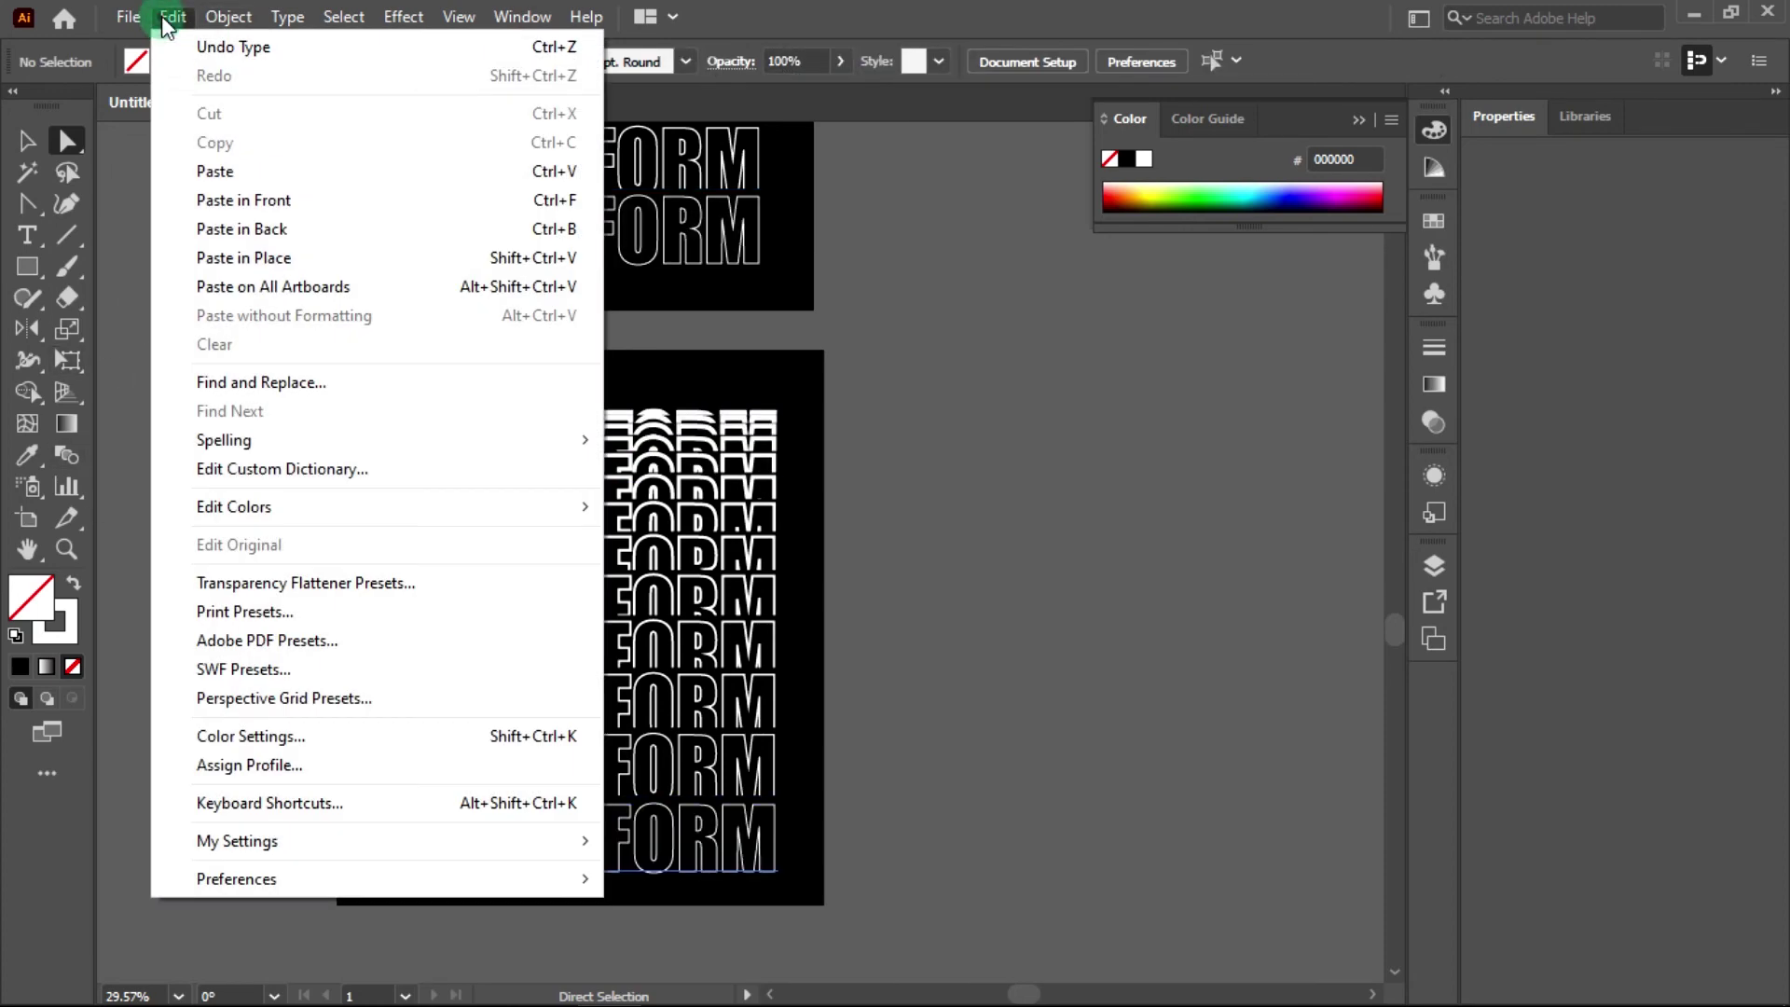
click(299, 212)
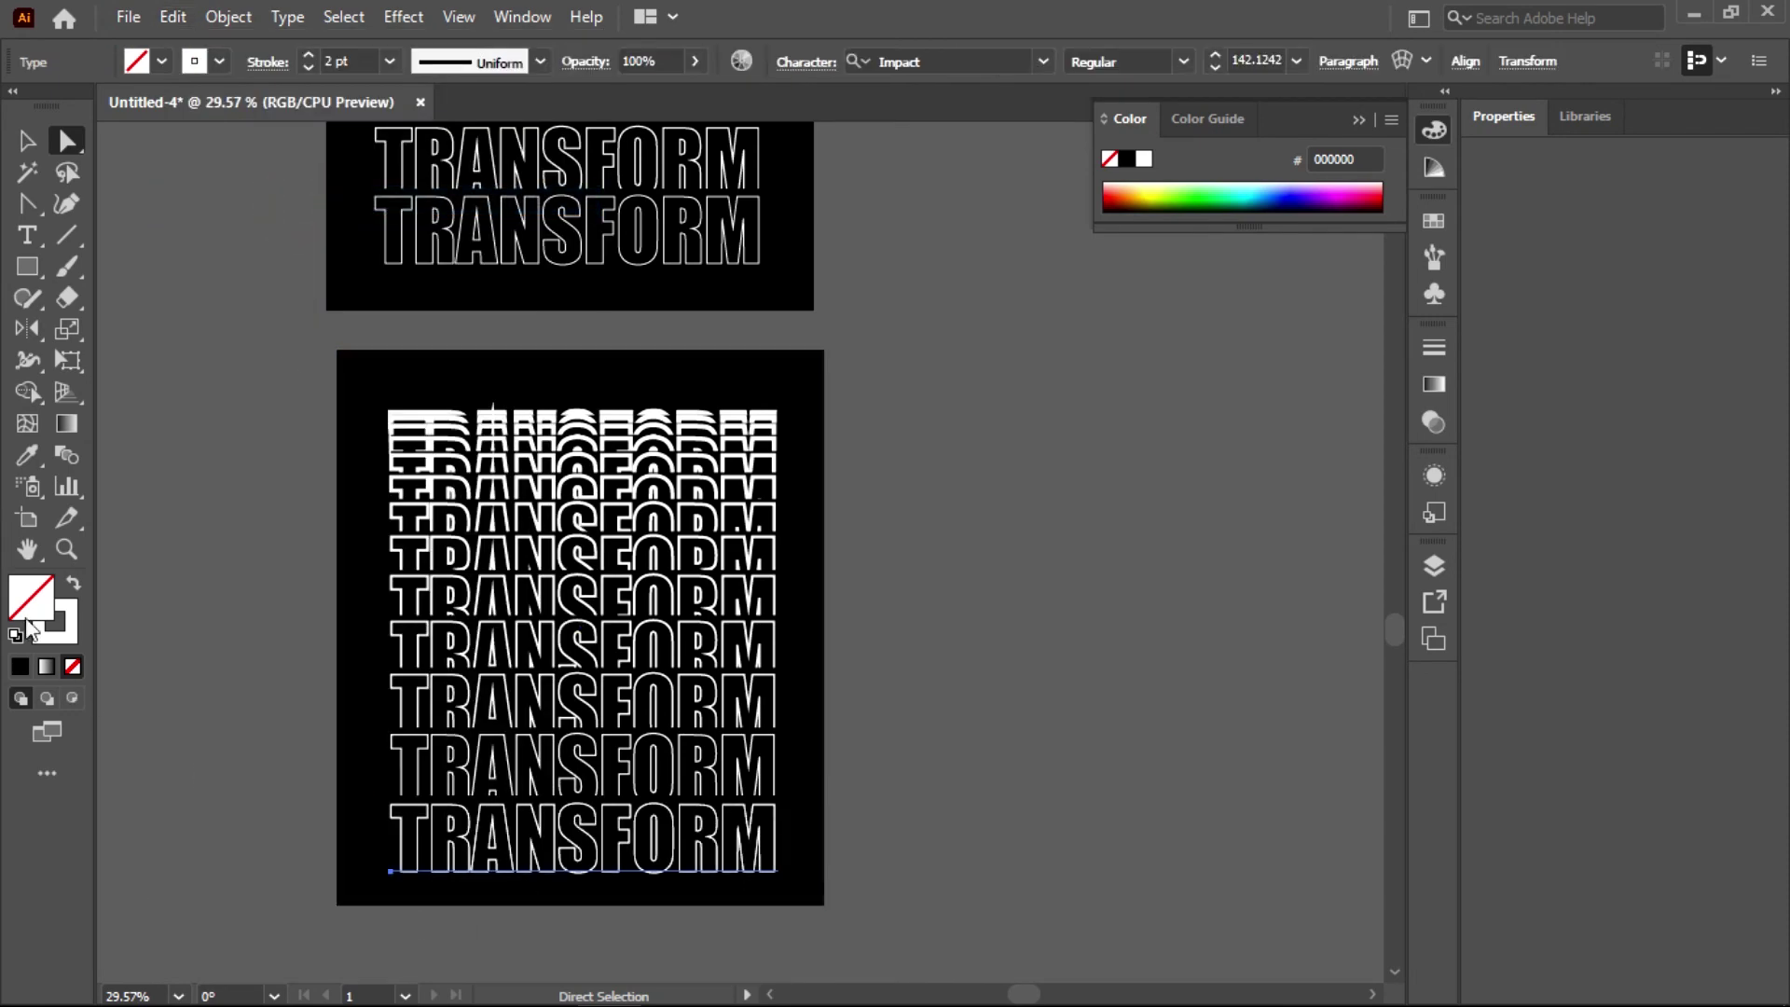
click(77, 582)
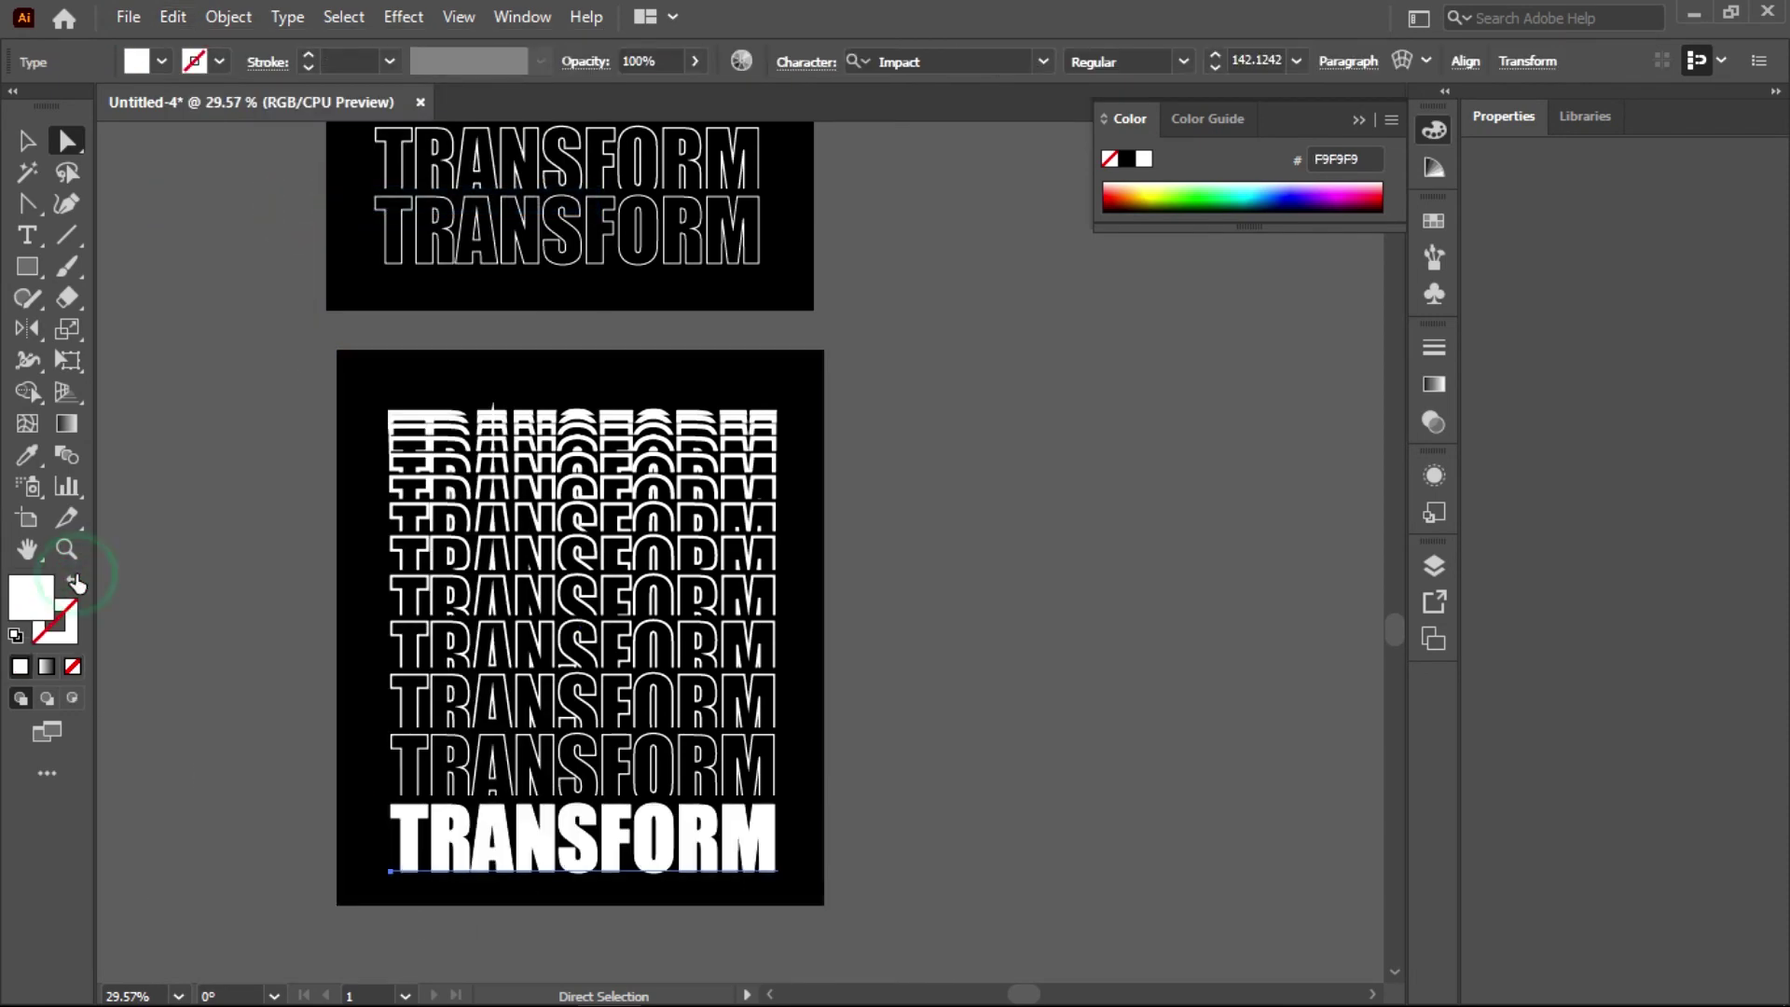
click(976, 808)
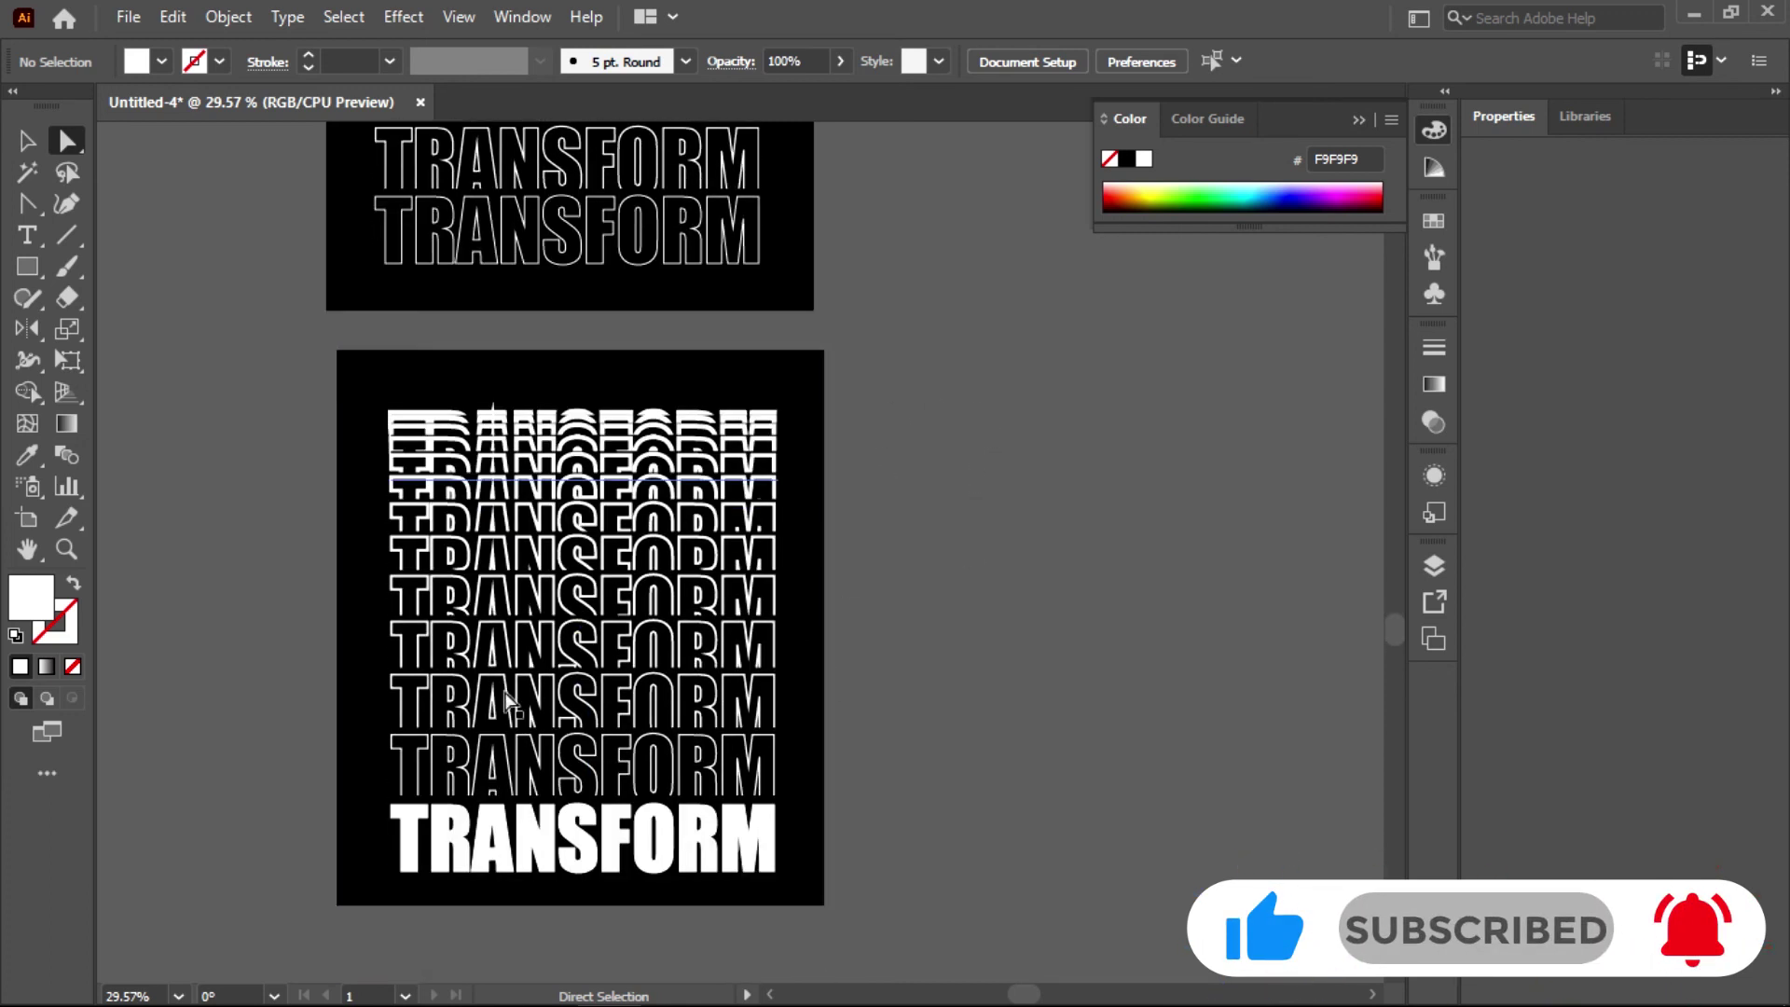
click(68, 548)
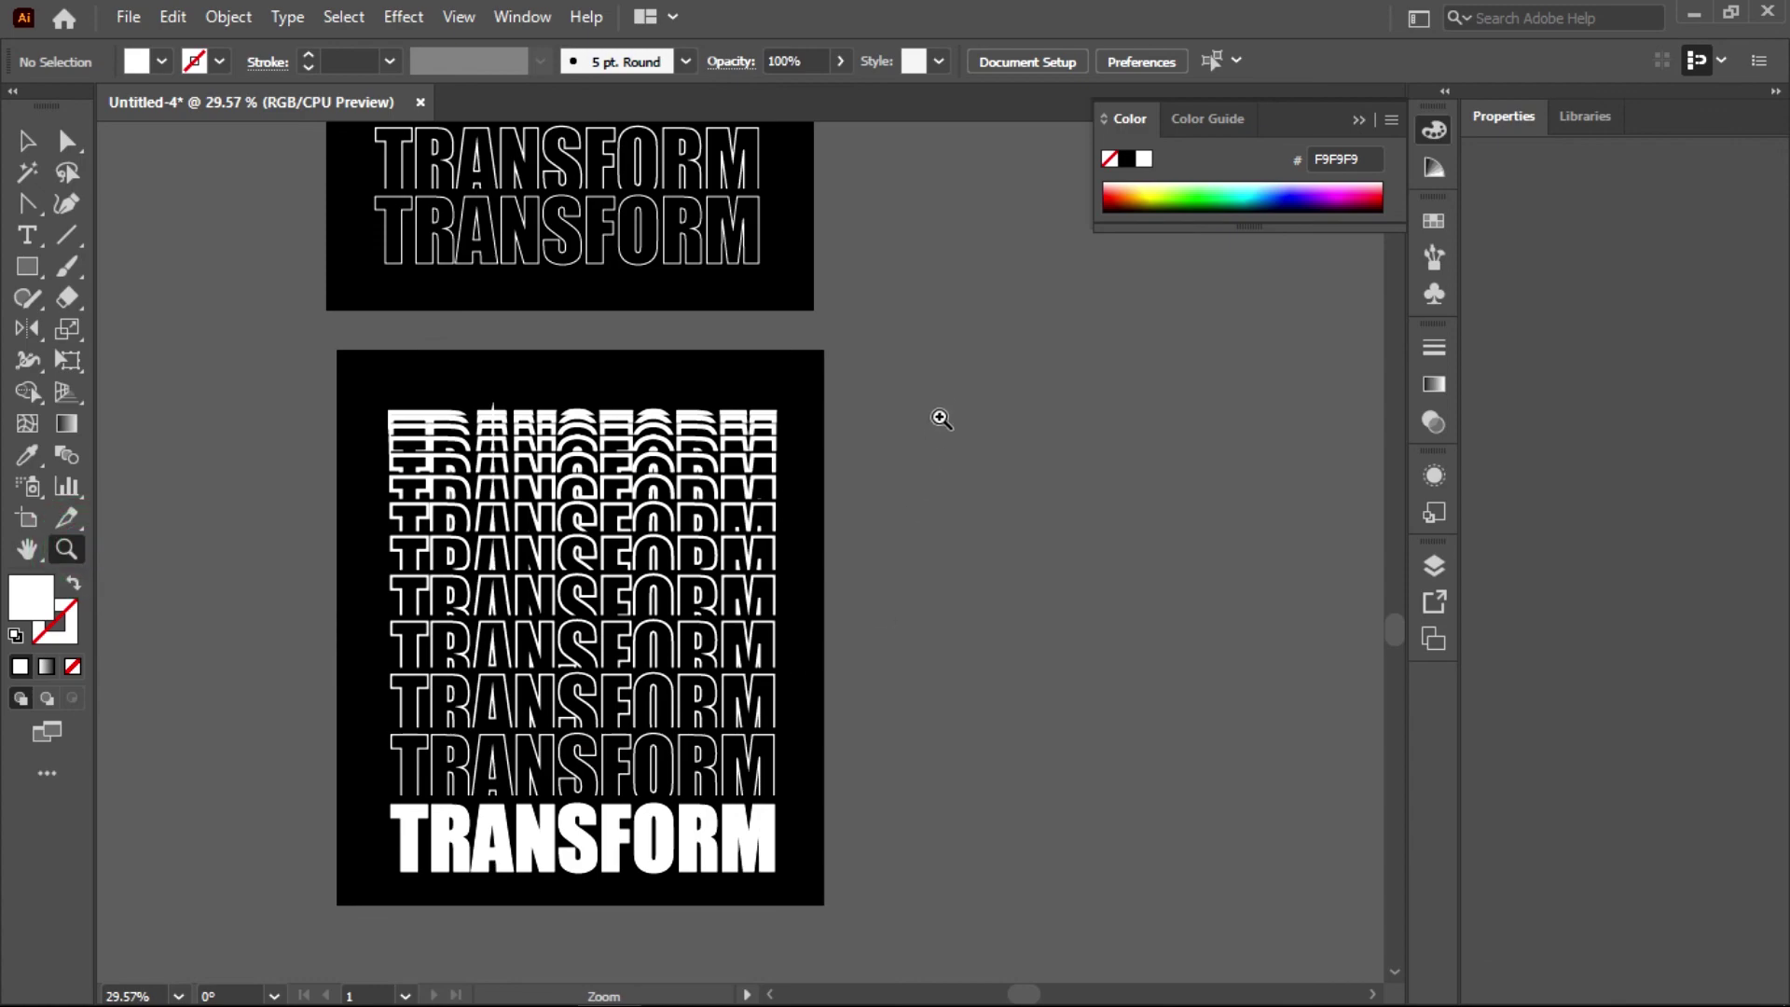
right_click(945, 408)
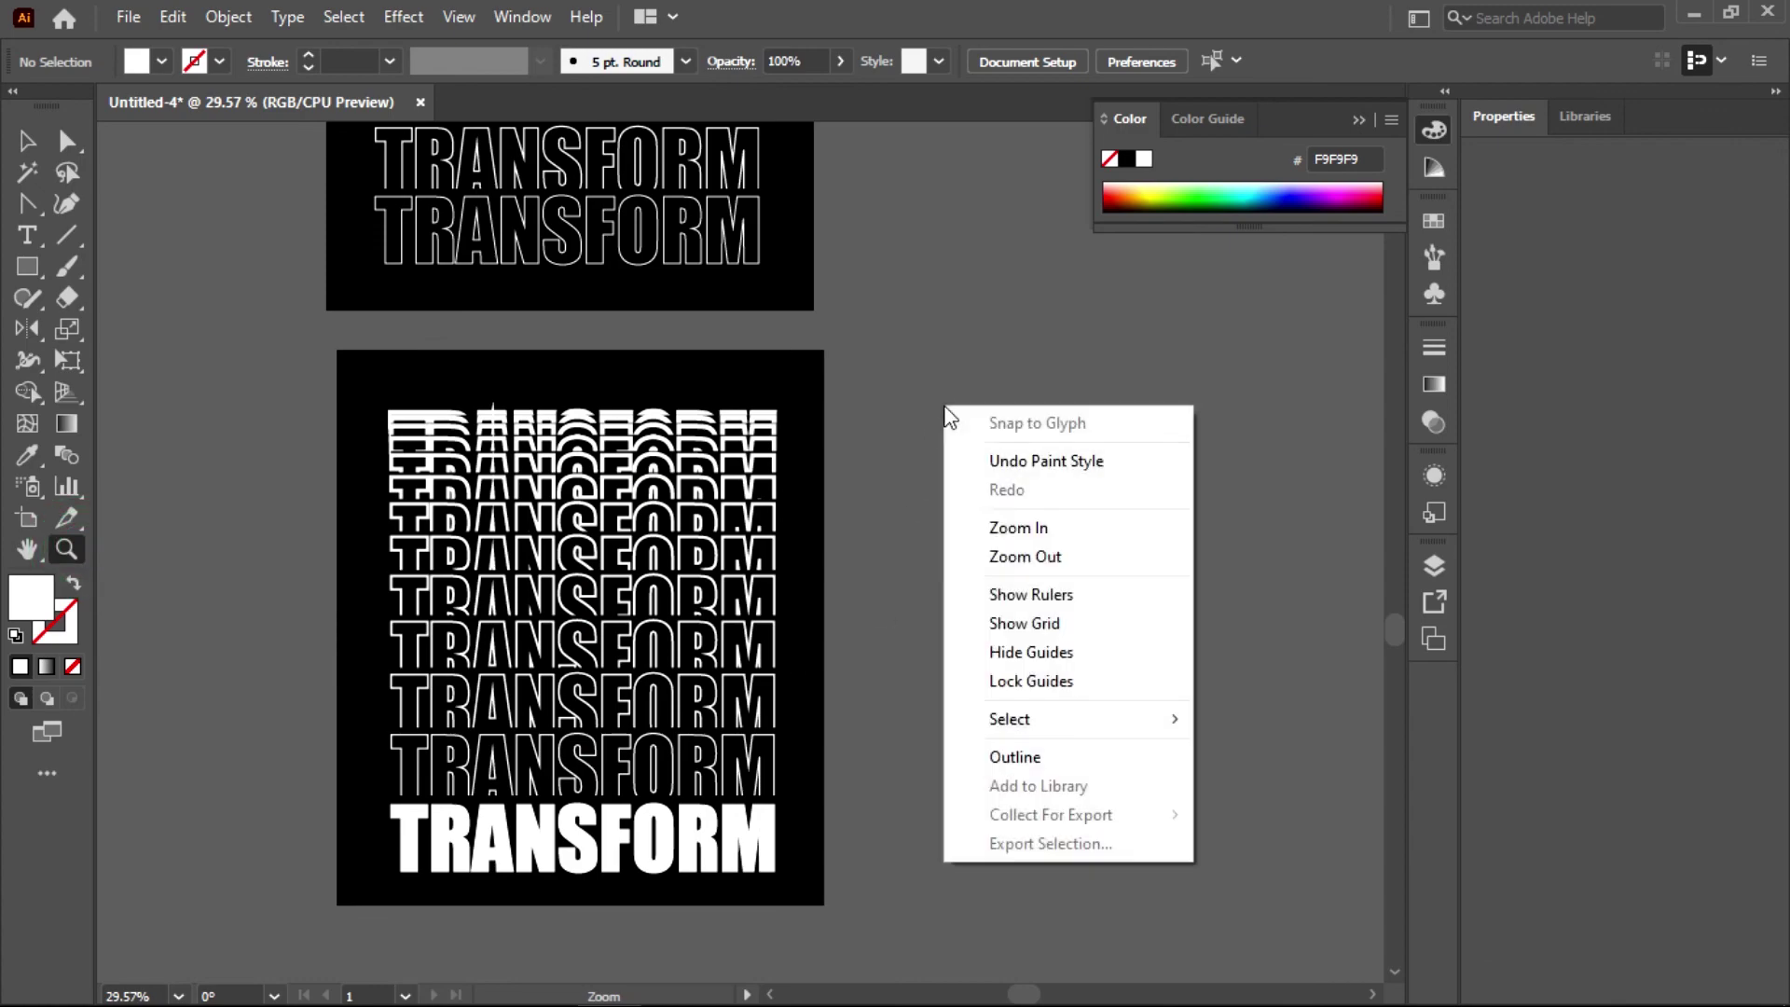
click(998, 556)
right_click(951, 356)
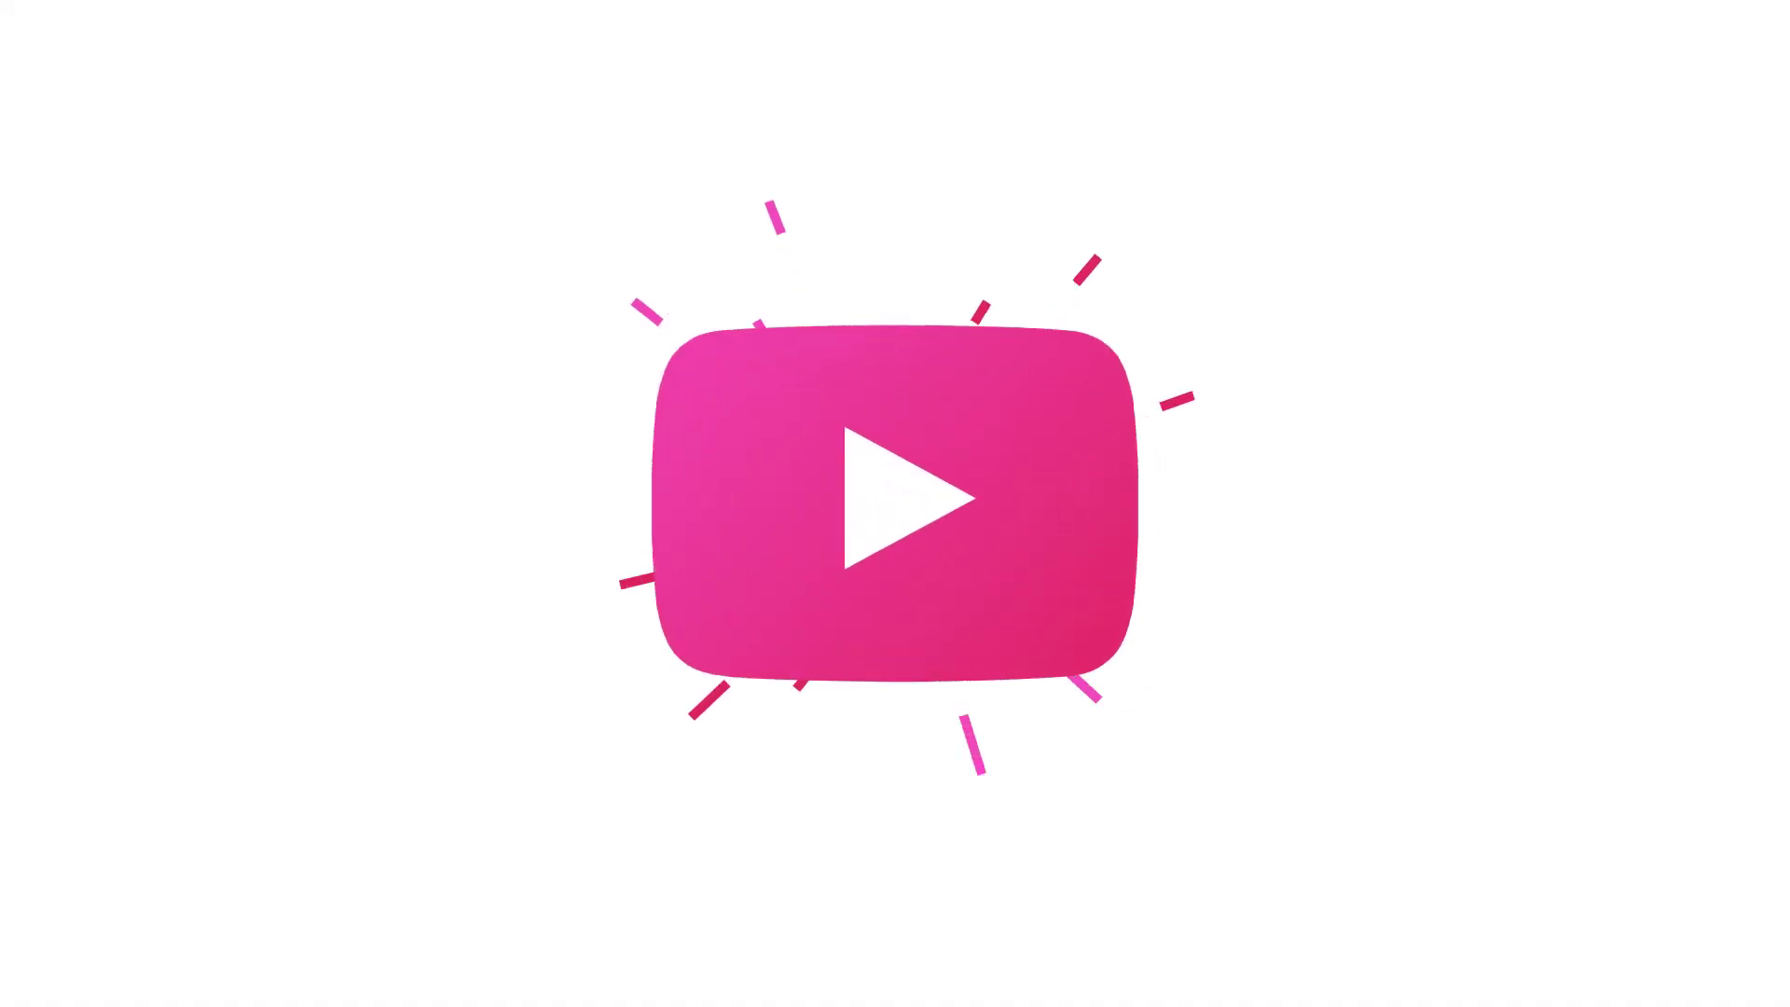